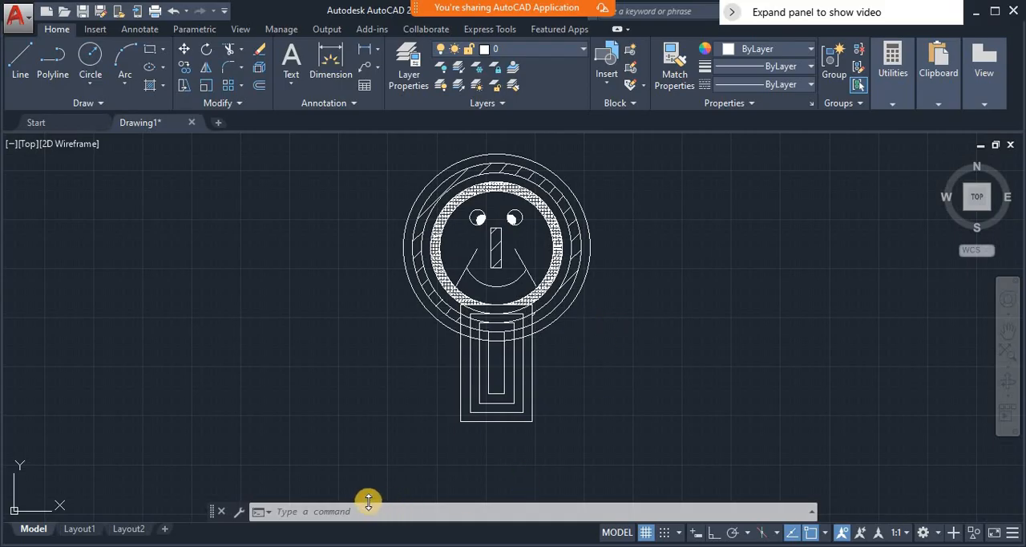
- Draw a small circle with a radius of about 48.5 units in the empty space beside the face drawing
text(p)
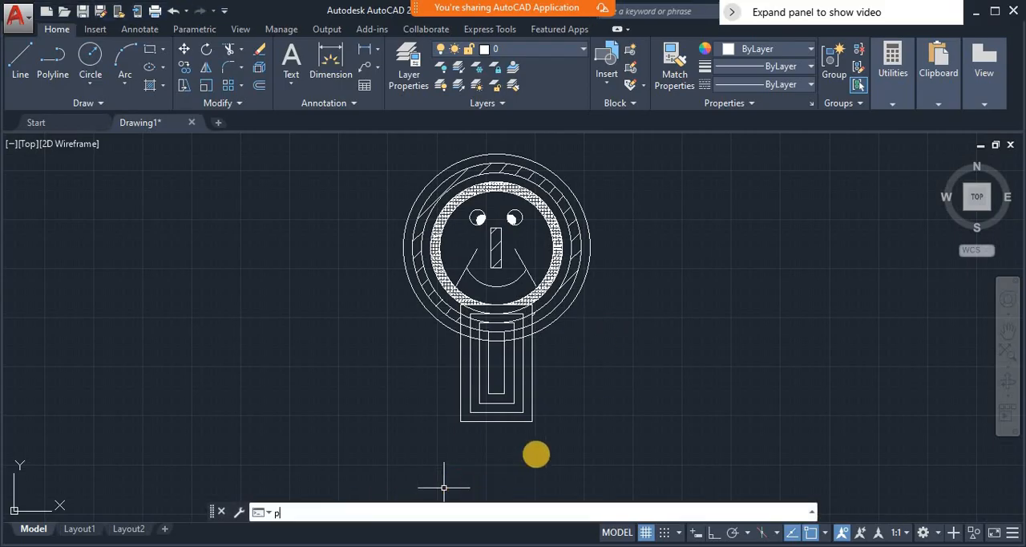
key(Return)
mouse_move(767, 252)
mouse_down()
mouse_move(641, 320)
mouse_move(334, 294)
mouse_move(204, 294)
mouse_up()
mouse_move(341, 293)
mouse_down()
mouse_move(366, 305)
mouse_move(530, 271)
mouse_up()
key(Escape)
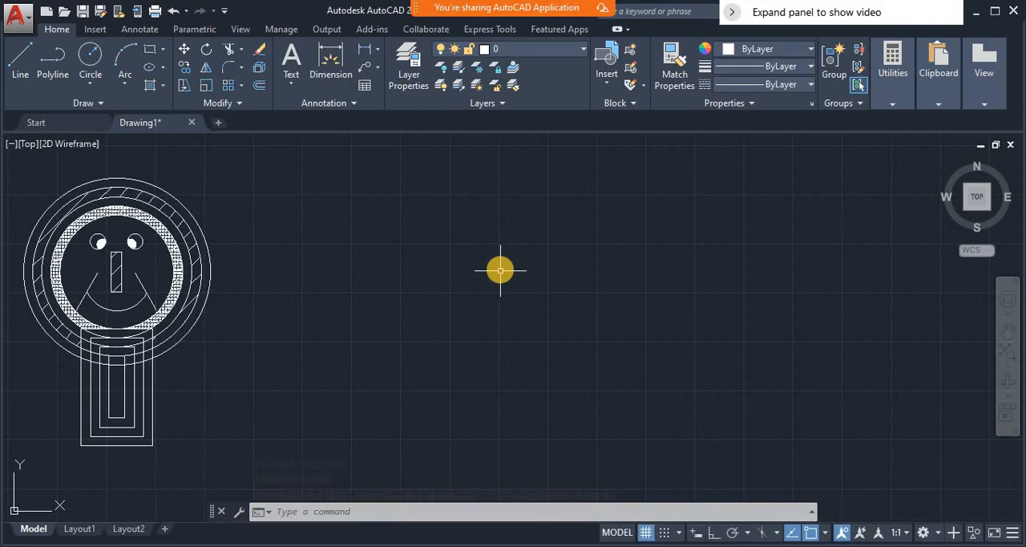
text(c)
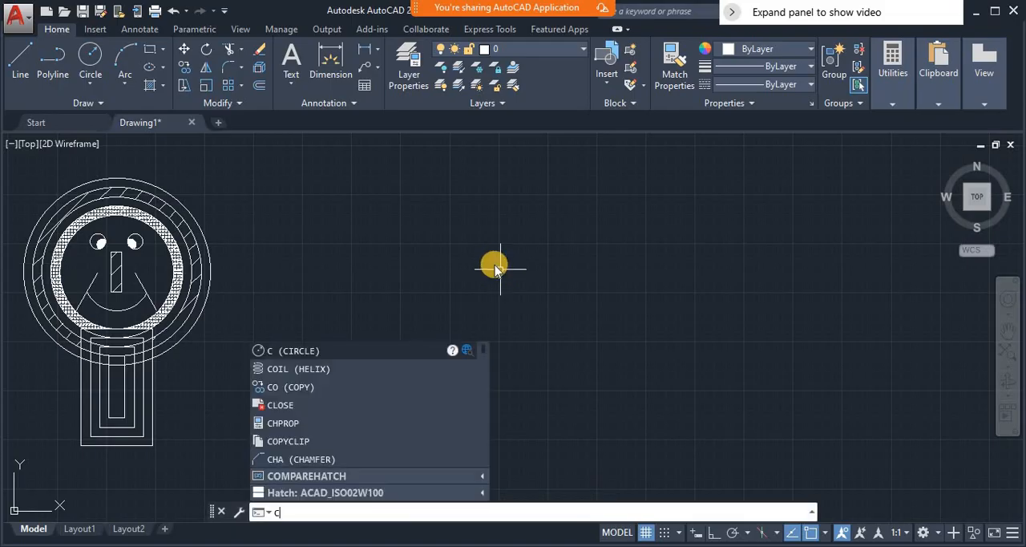
key(Return)
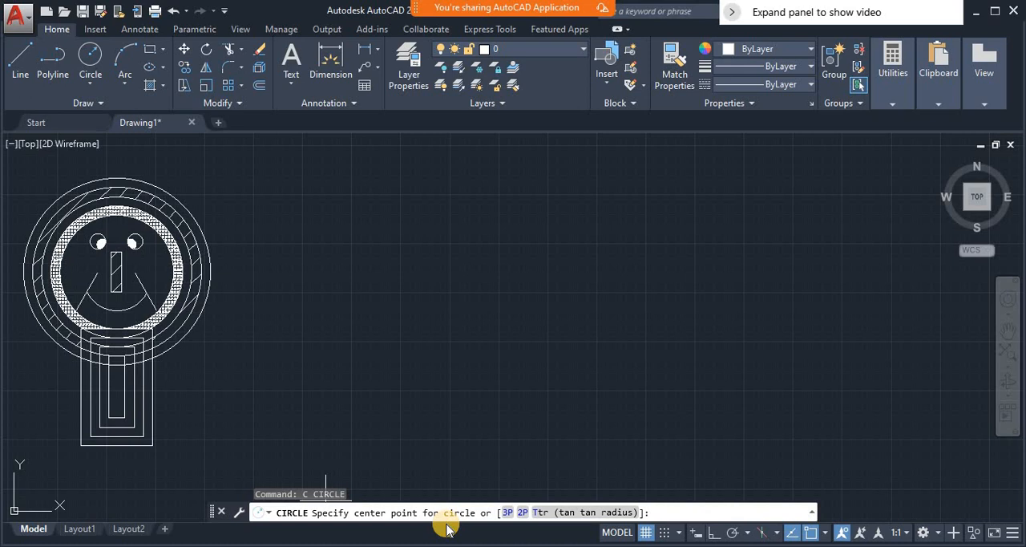
click(487, 225)
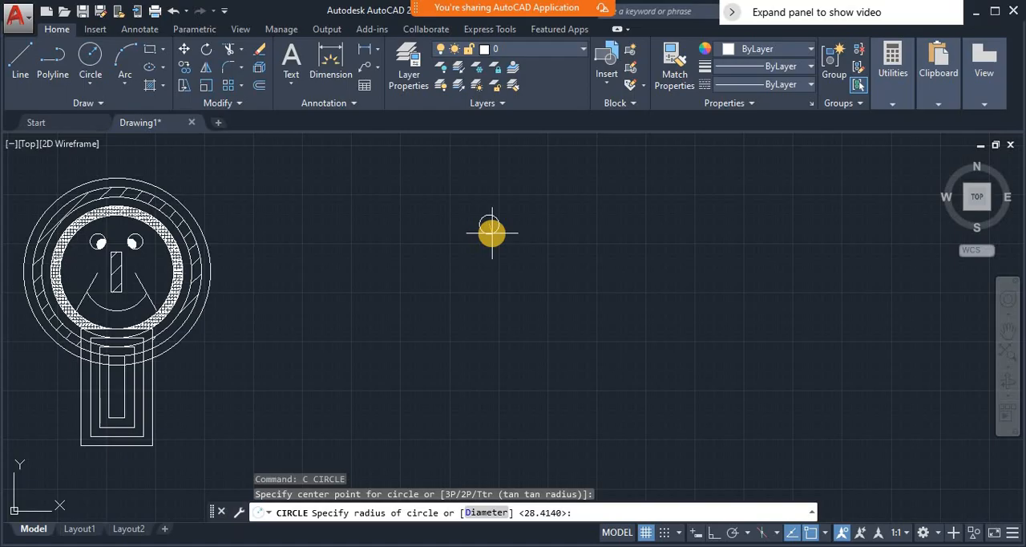
click(491, 233)
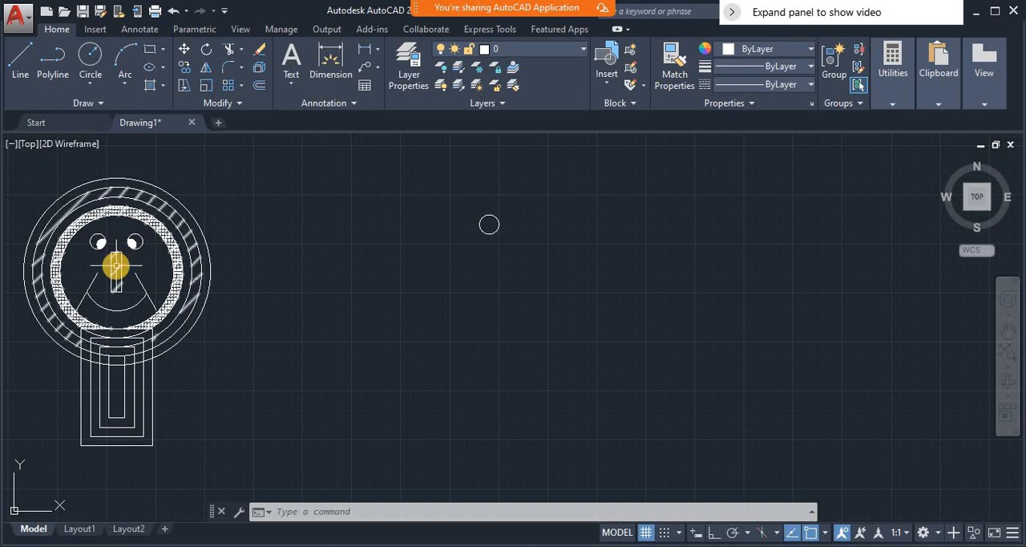
click(117, 308)
mouse_move(117, 310)
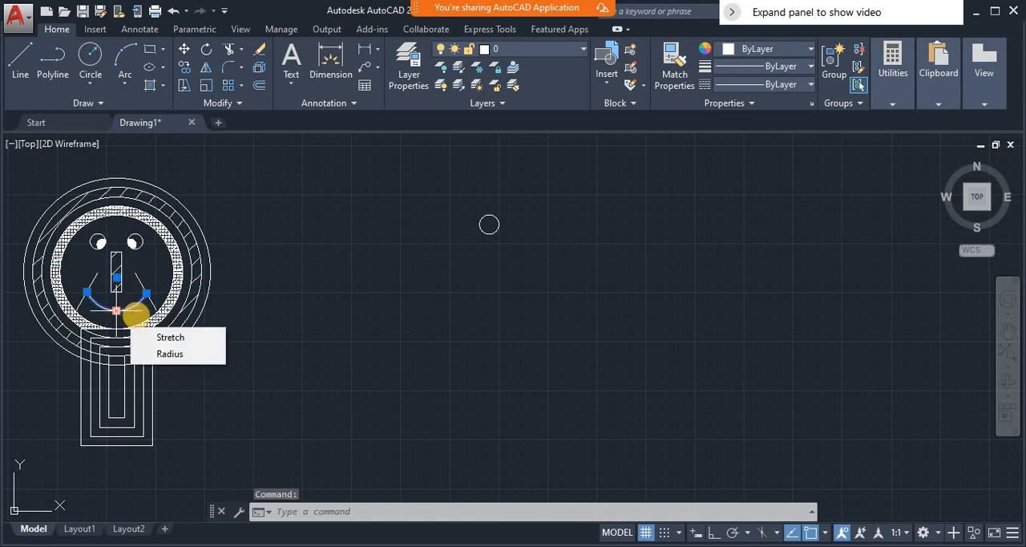
key(Escape)
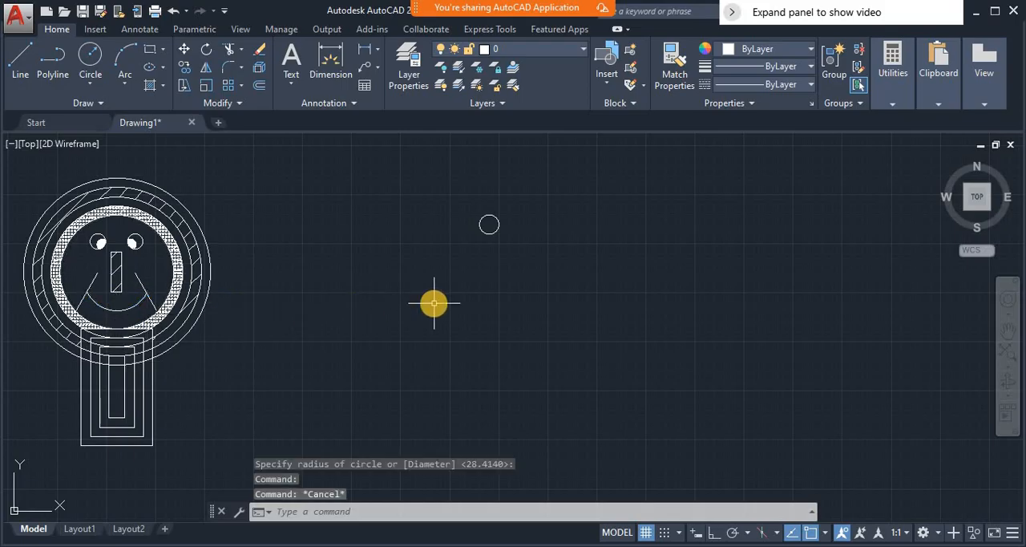
text(REC)
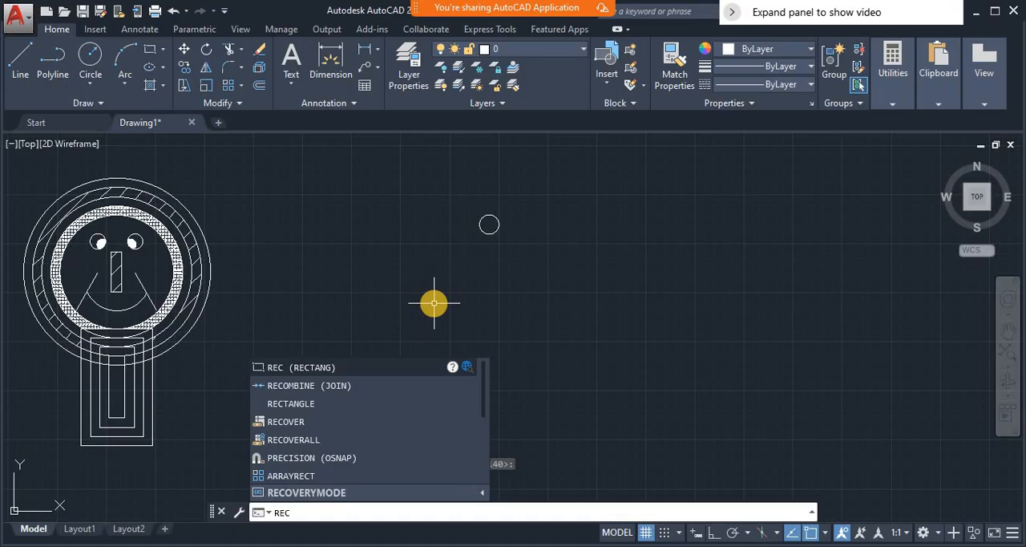
key(Return)
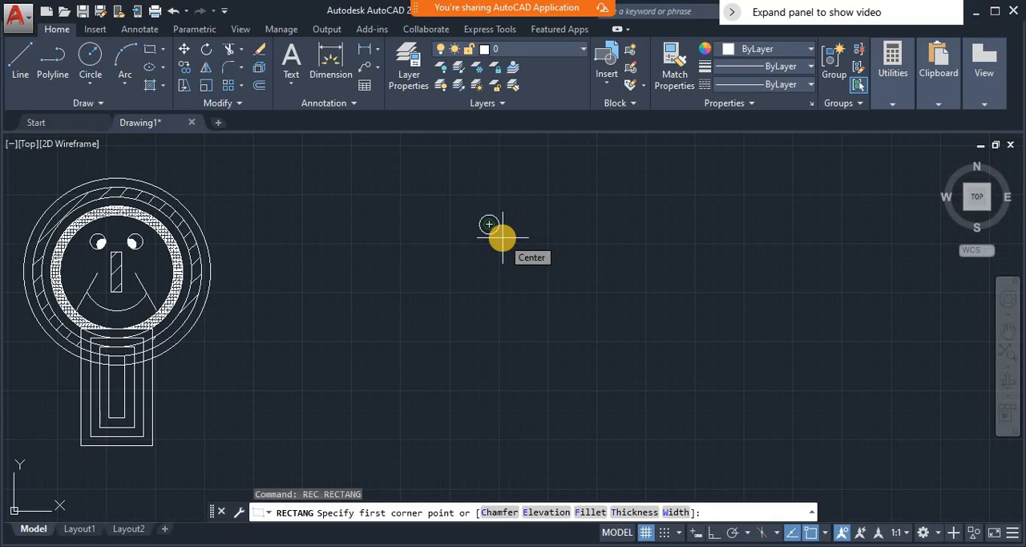
click(503, 237)
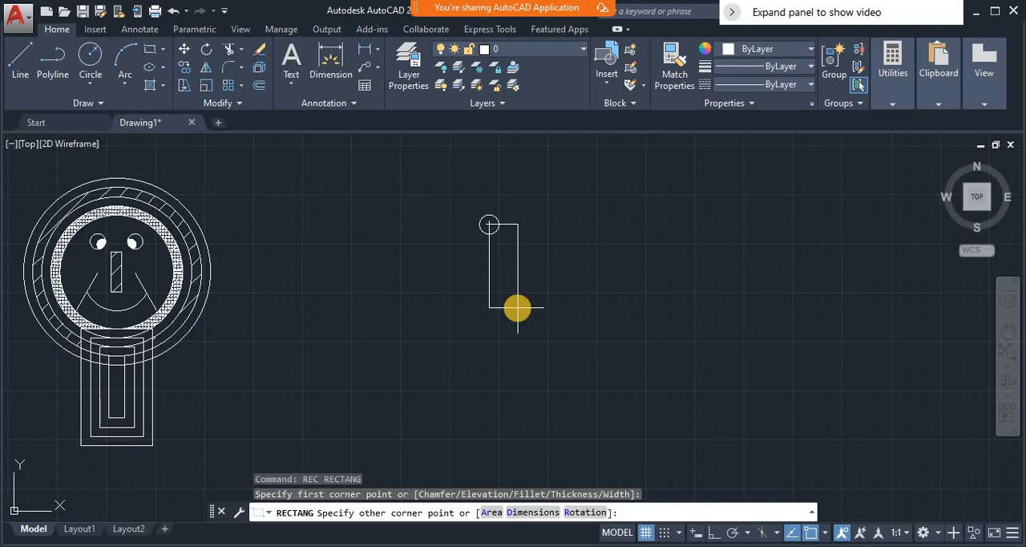
key(Escape)
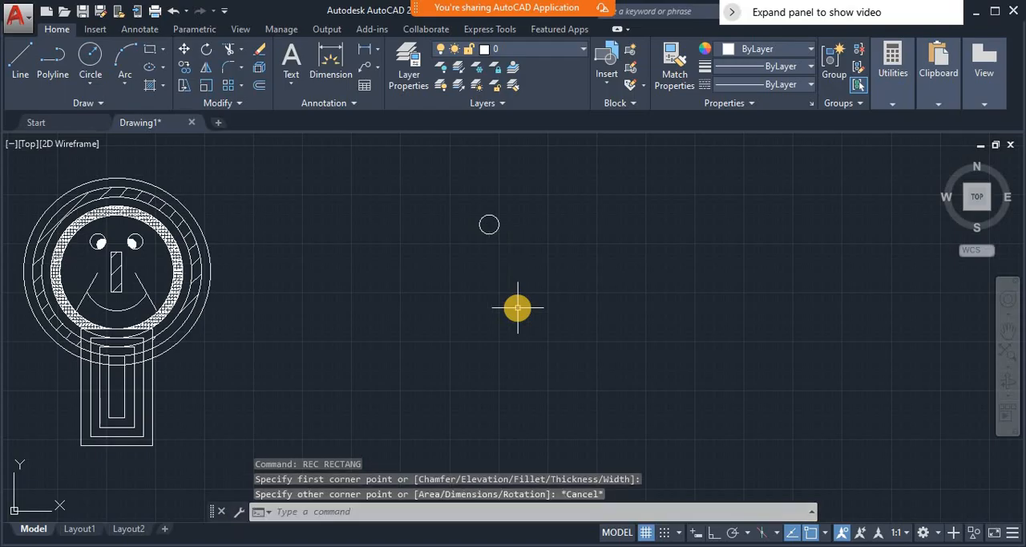
- Turn off object snap and draw a narrow upright rectangle just below and to the right of the small circle
click(812, 533)
click(812, 533)
click(811, 533)
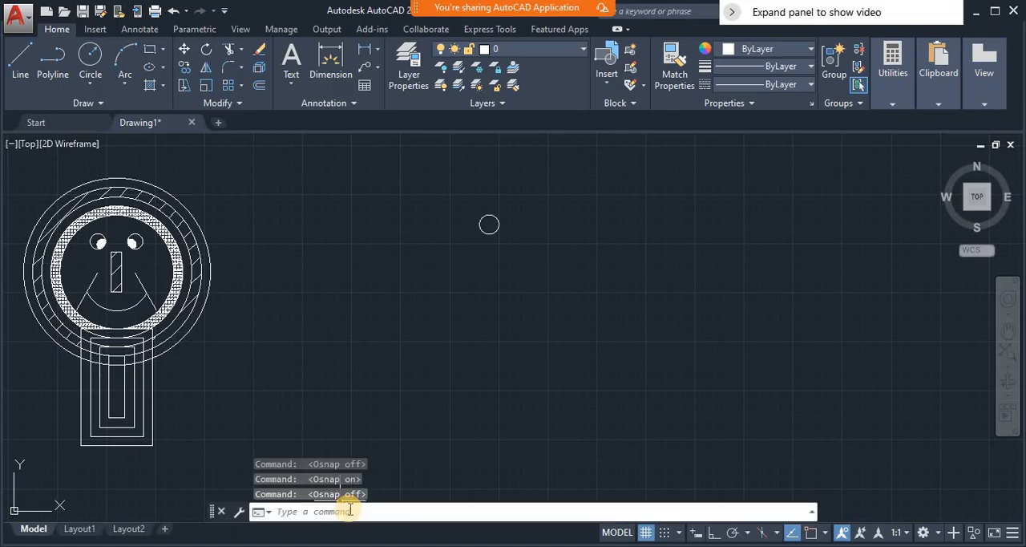
text(re)
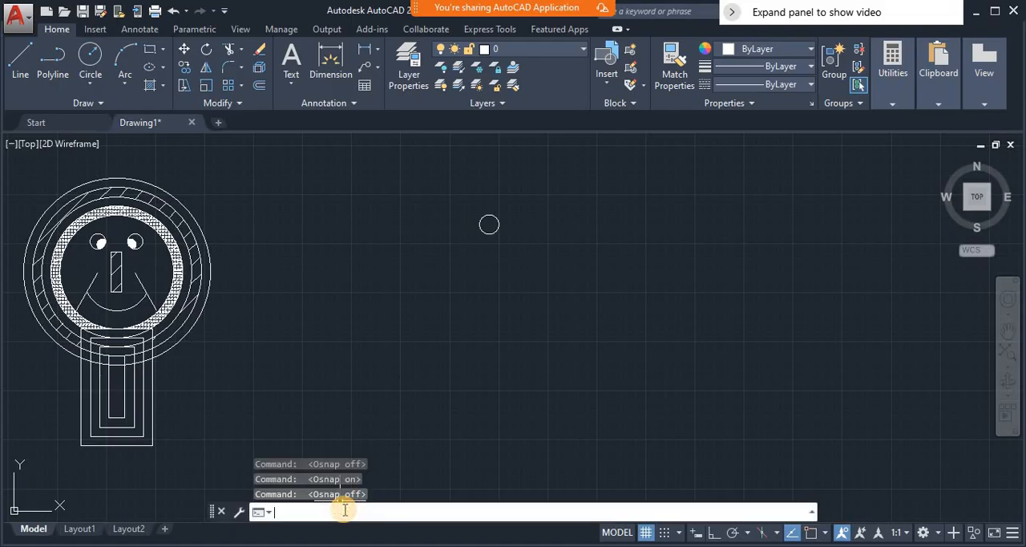
text(c)
key(Return)
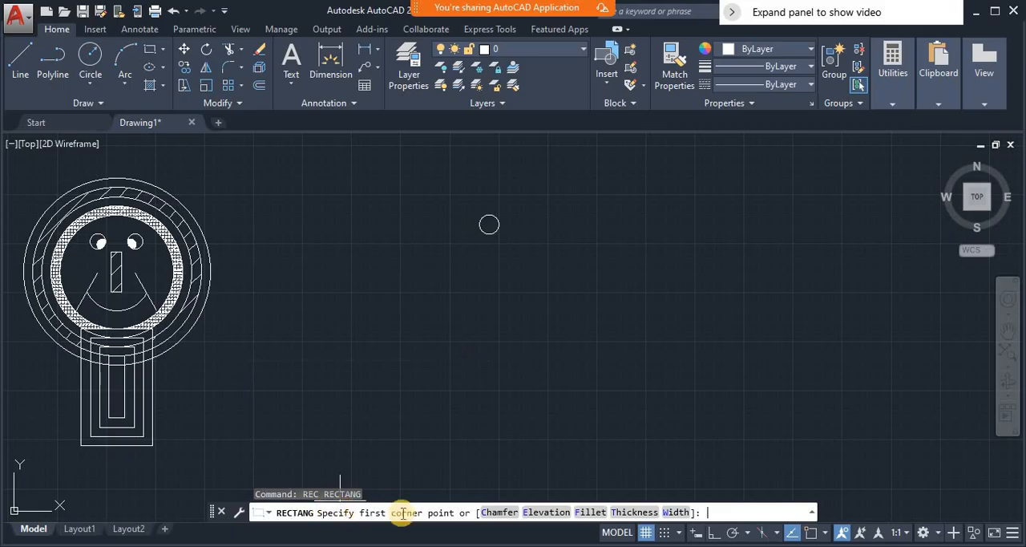
click(503, 245)
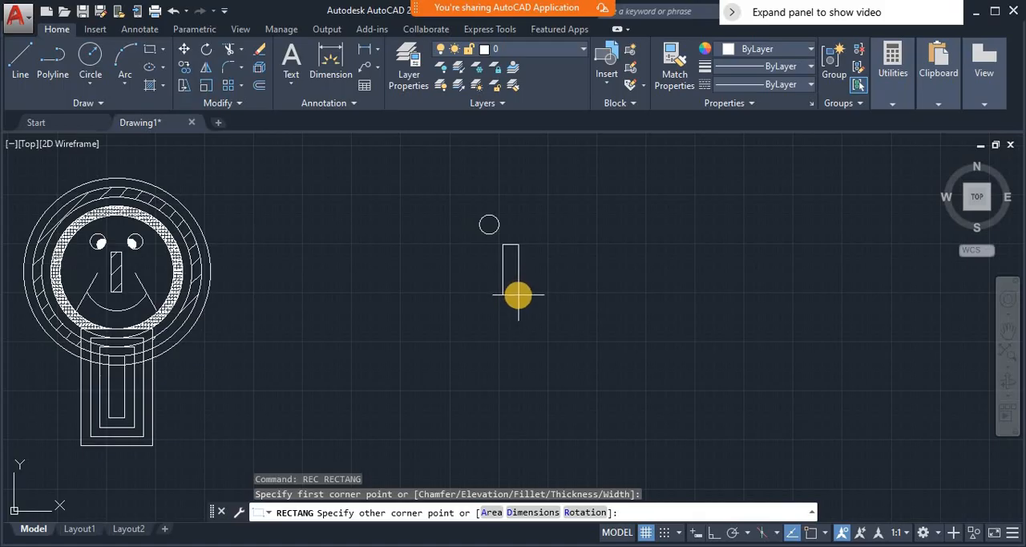
click(518, 295)
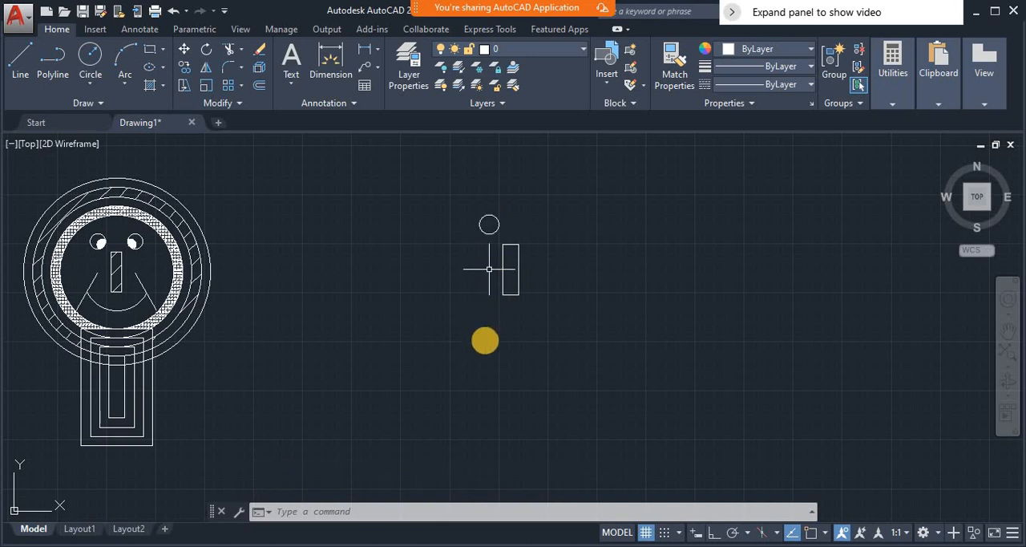
- Draw a larger circle centred just outside the small circle's lower right so that the two circles overlap
text(z)
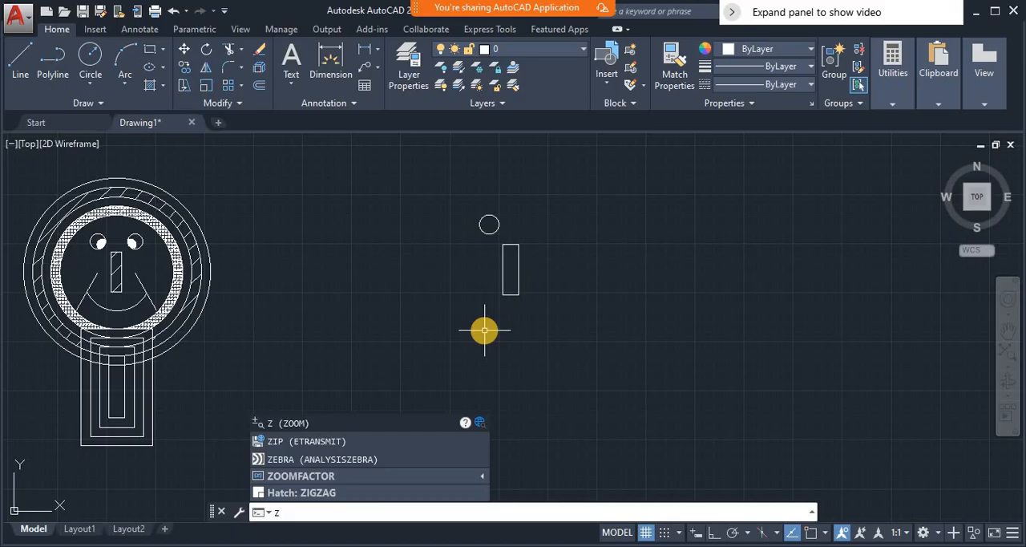
key(Return)
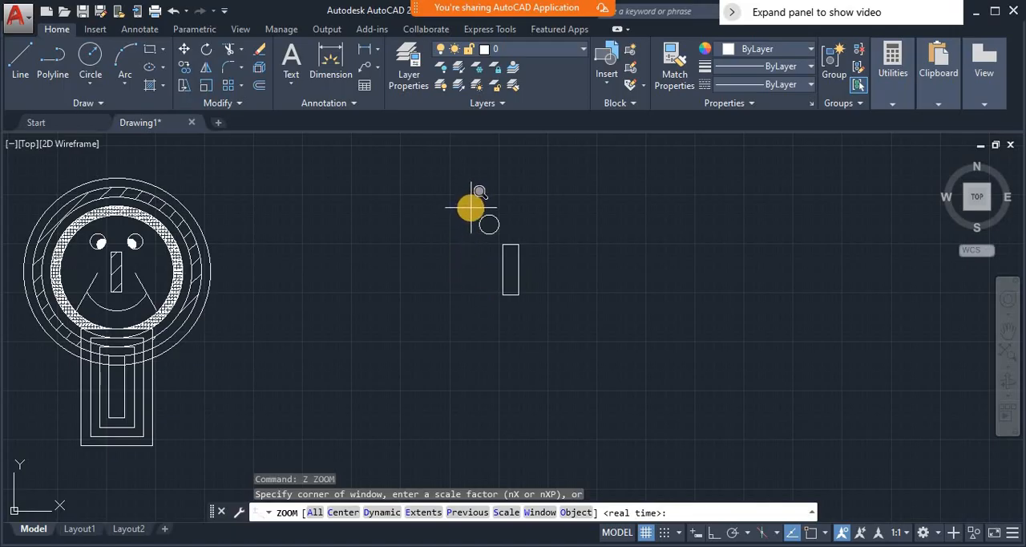
drag(472, 207, 505, 241)
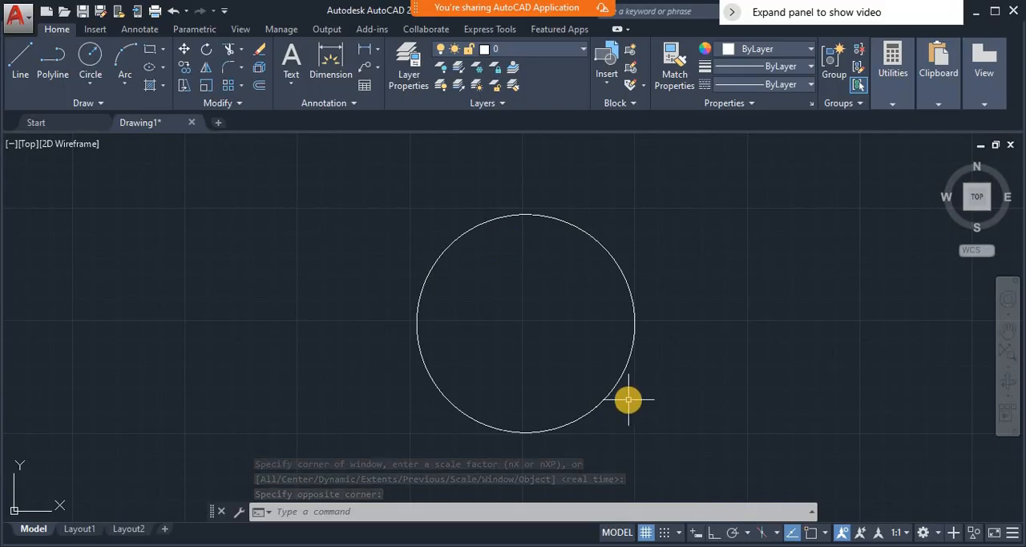
text(c)
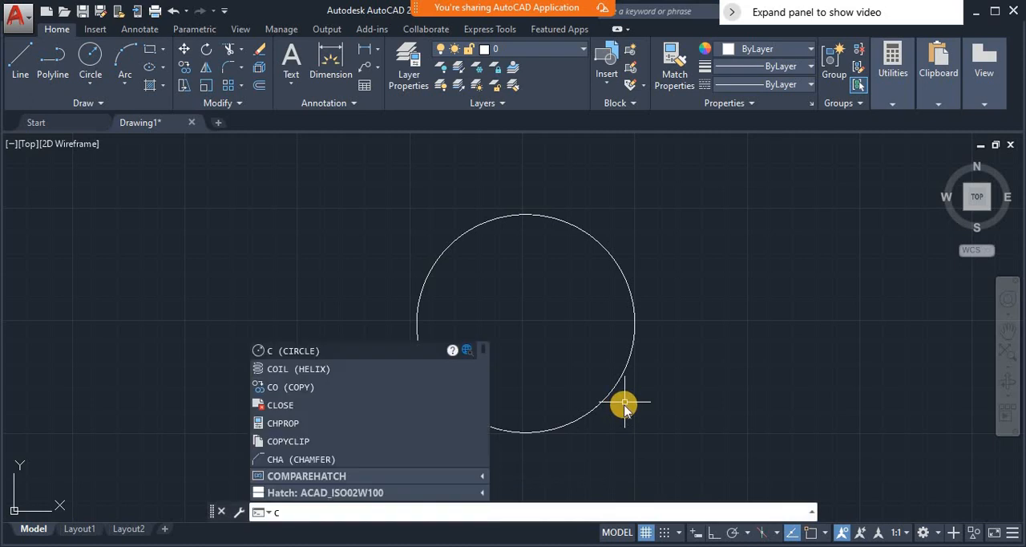
key(Return)
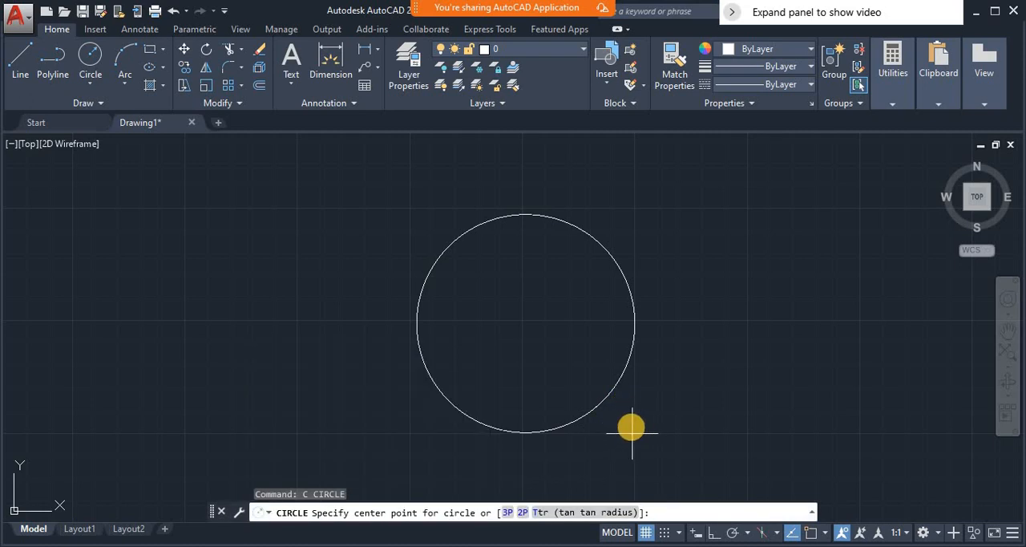
click(635, 427)
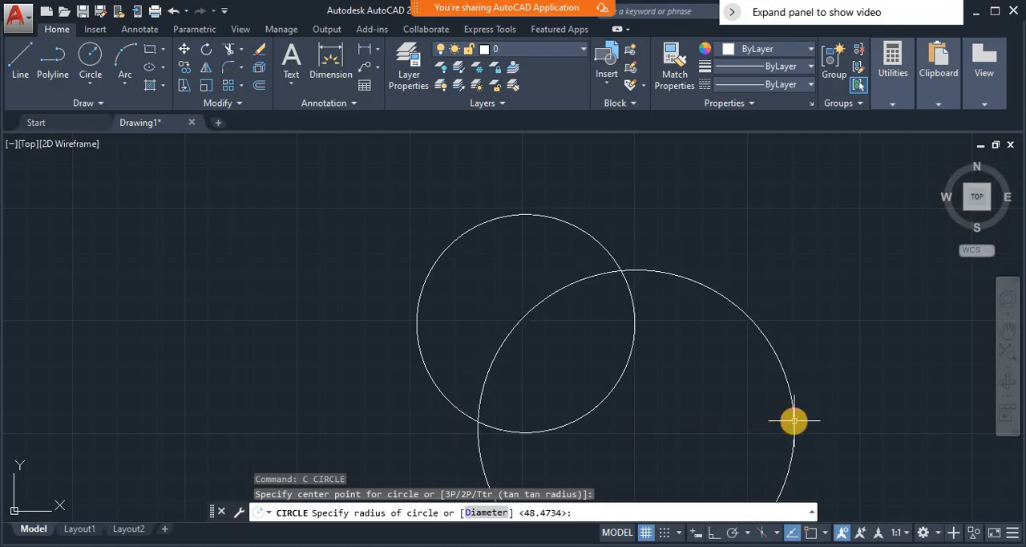
click(793, 419)
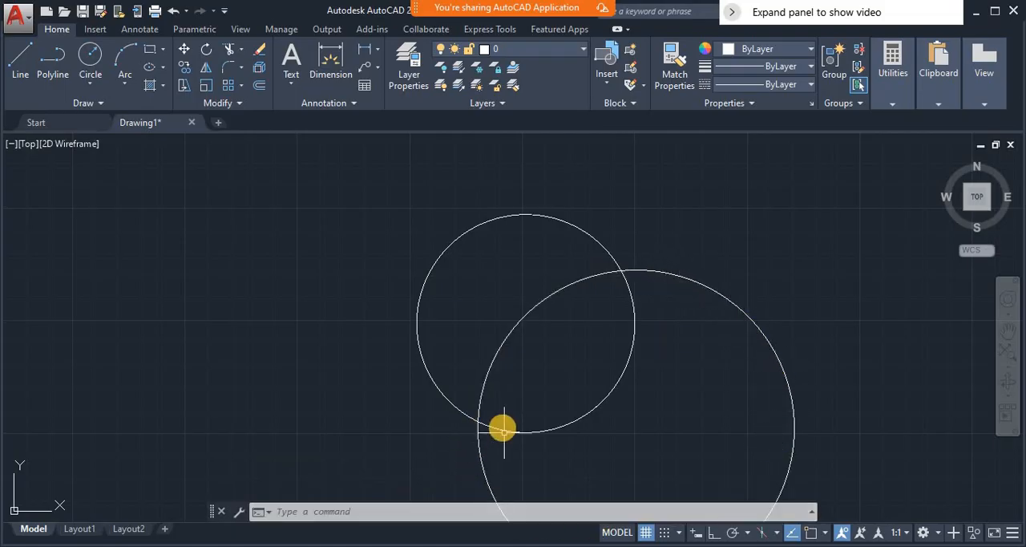
click(531, 456)
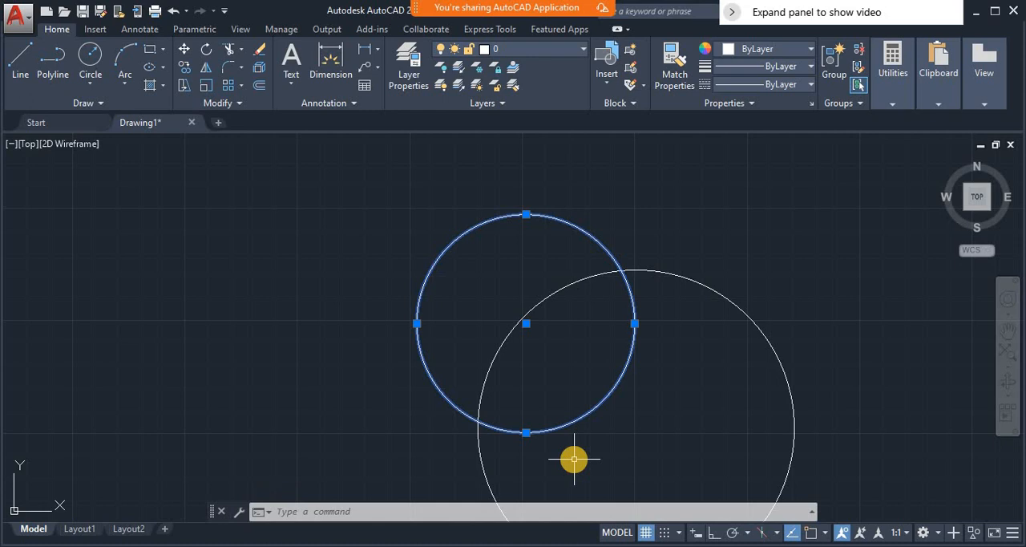
key(Escape)
key(Escape)
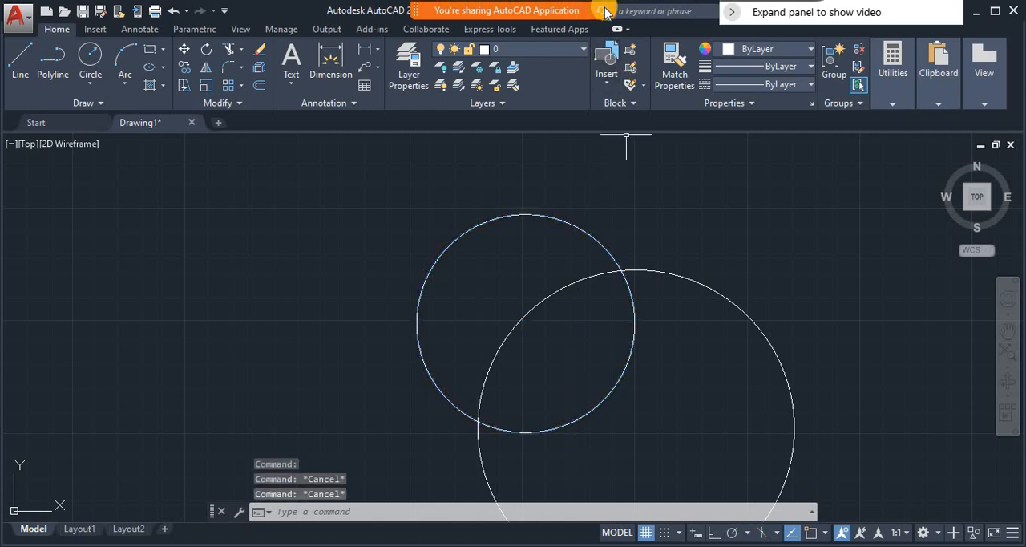
- Annotate the shared screen by tracing in magenta the larger circle's arc that lies inside the small circle, and return to normal selection
click(736, 26)
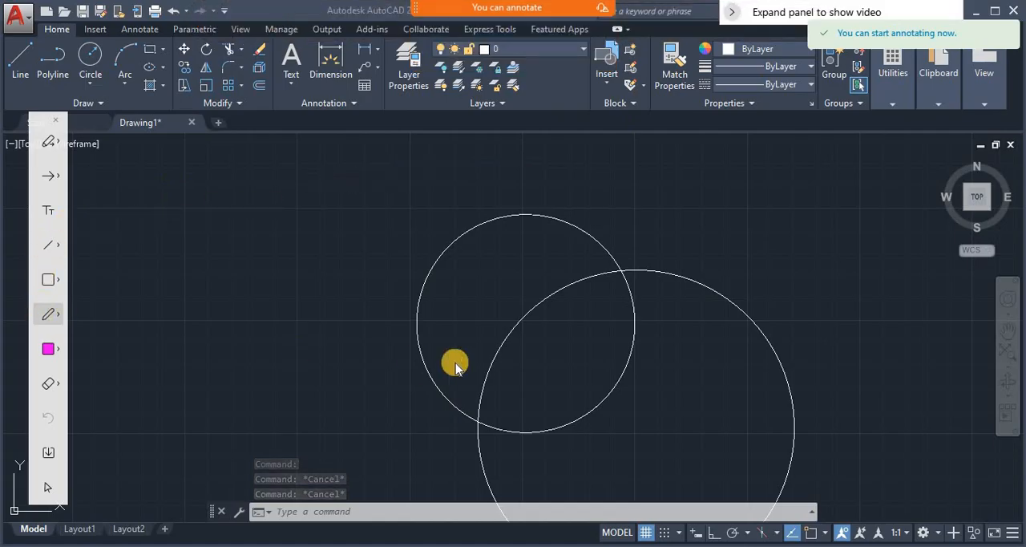
click(48, 314)
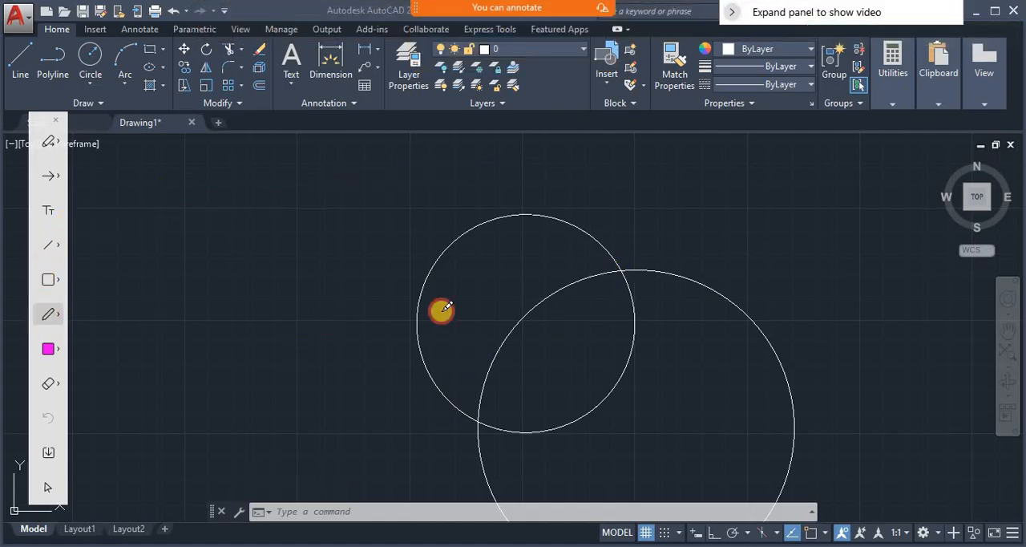
mouse_move(617, 269)
mouse_down()
mouse_move(575, 278)
mouse_move(513, 326)
mouse_move(484, 378)
mouse_move(480, 415)
mouse_up()
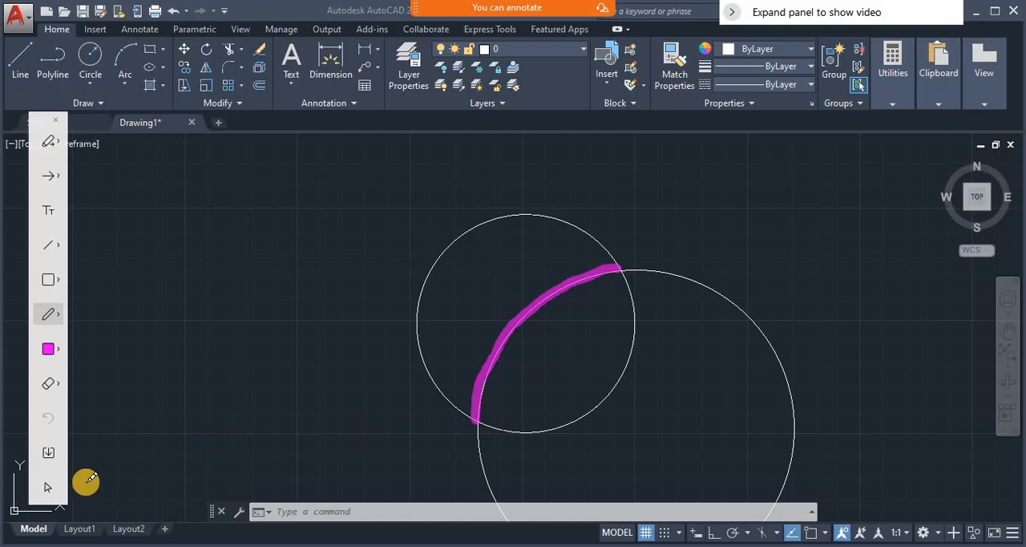
click(48, 487)
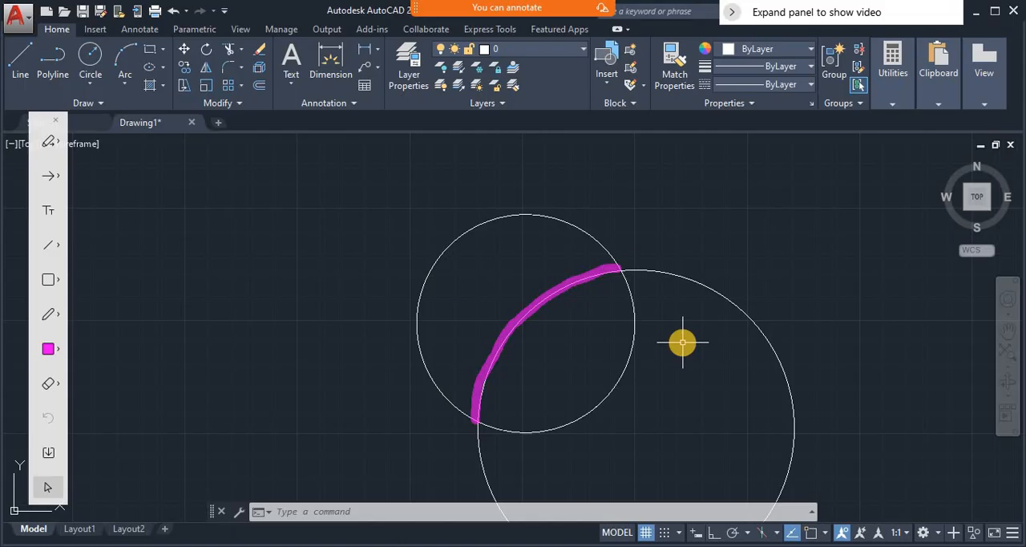
- Trim away the part of the larger circle outside the small circle, using the small circle as the cutting edge
text(t)
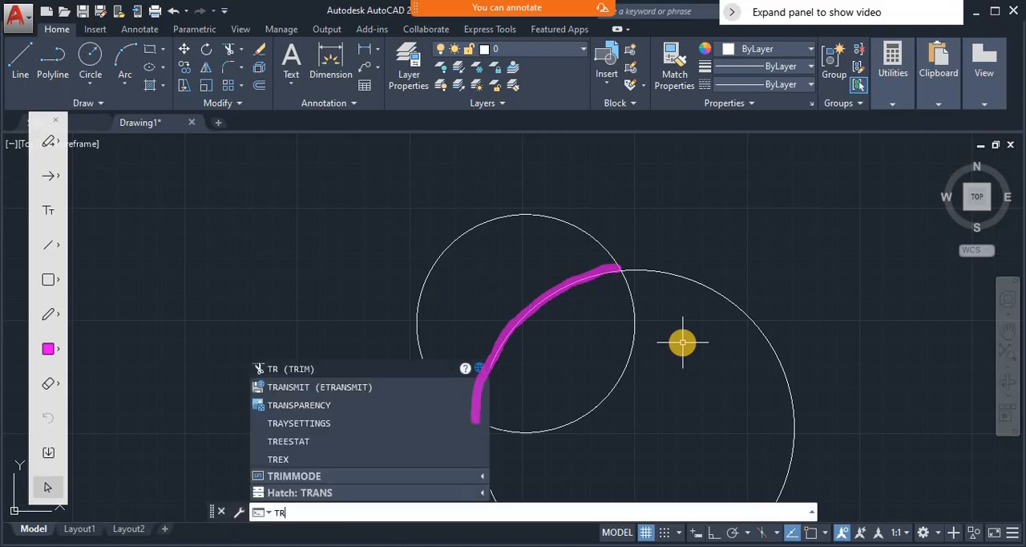
key(Return)
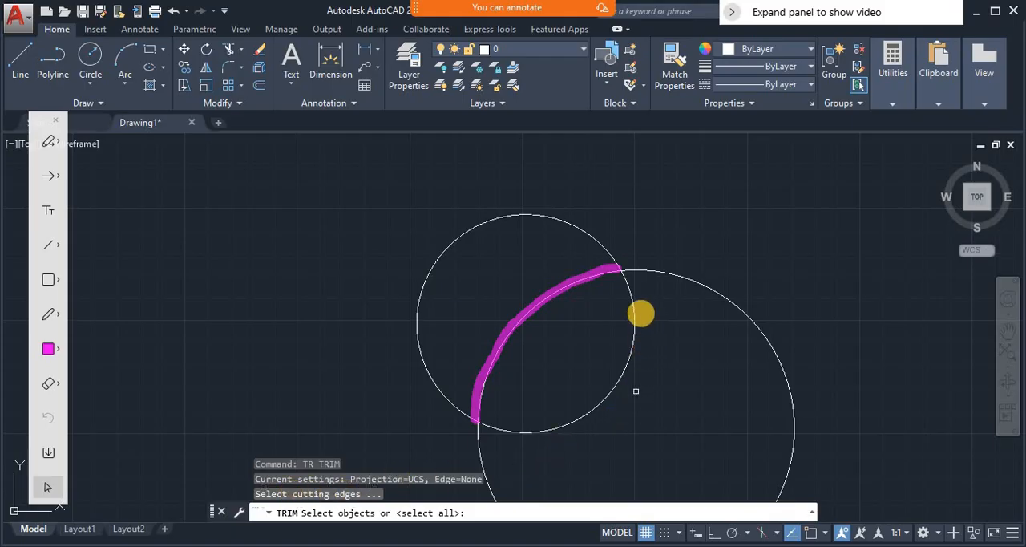
click(628, 287)
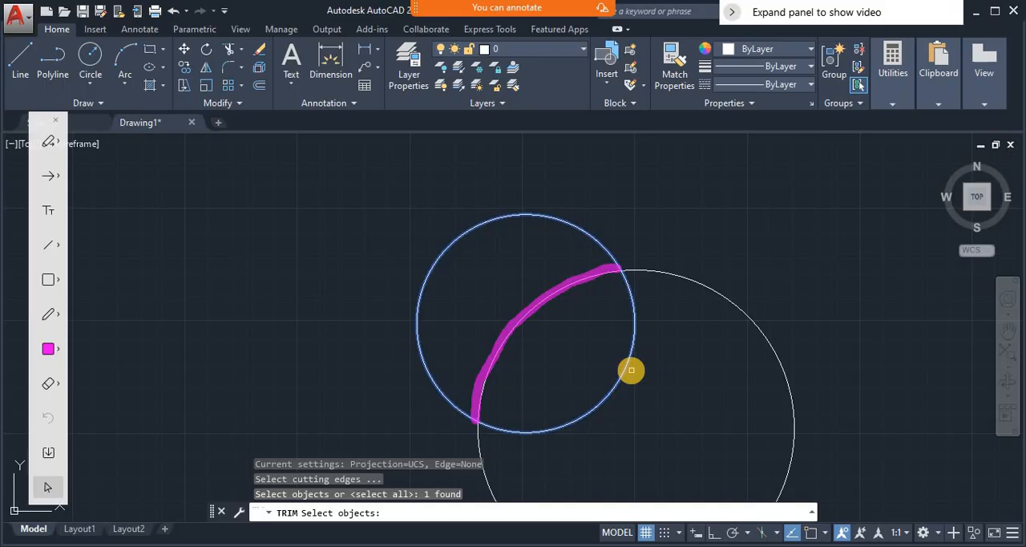
key(Return)
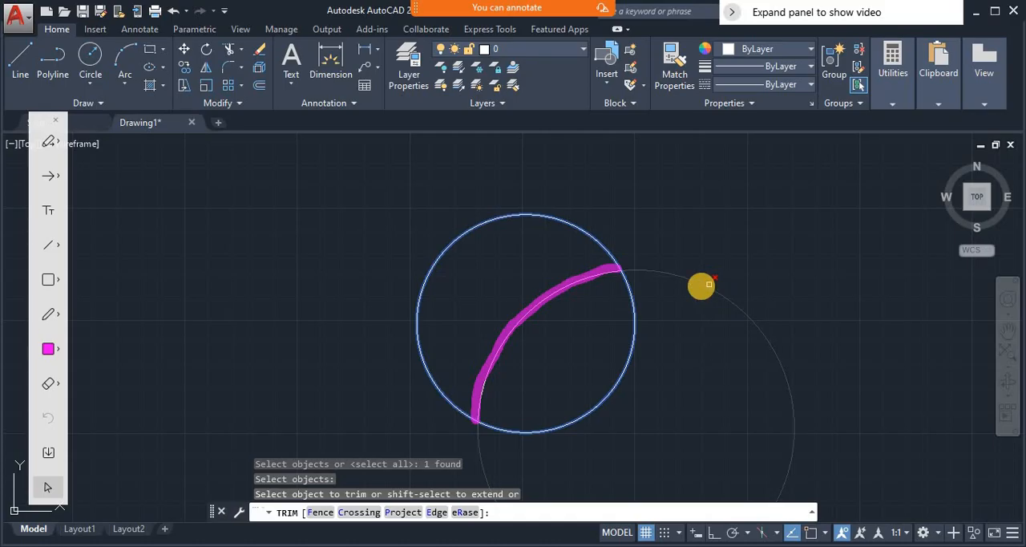
click(701, 285)
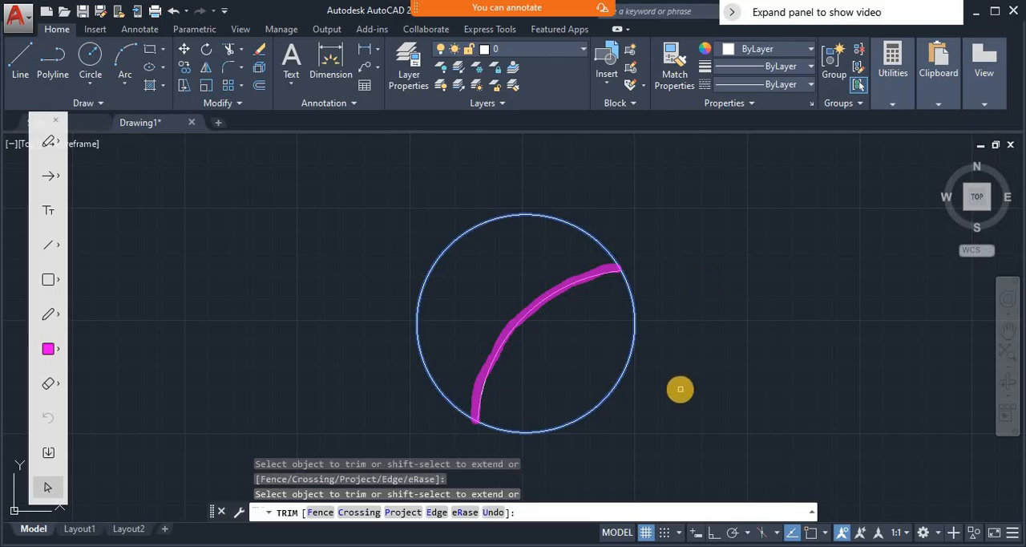
- Finish trimming and annotate the shared screen in magenta around the lens-shaped region between the arc and the circle's lower-right edge
key(Return)
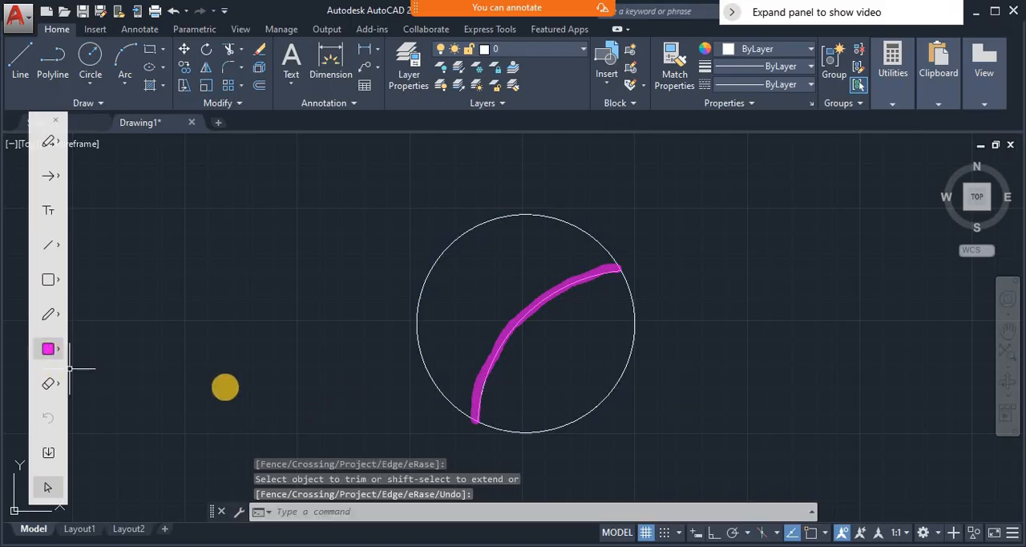
click(56, 316)
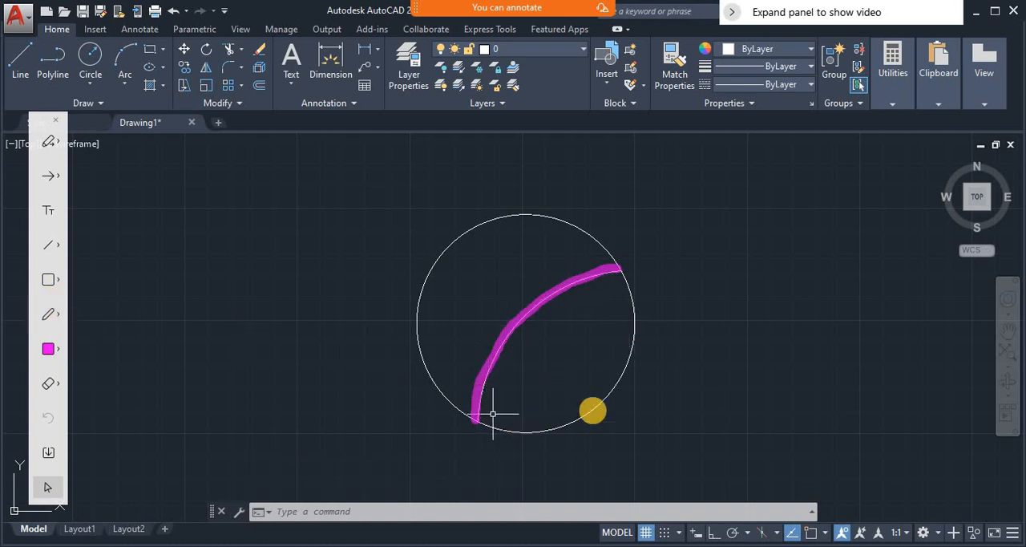
click(58, 318)
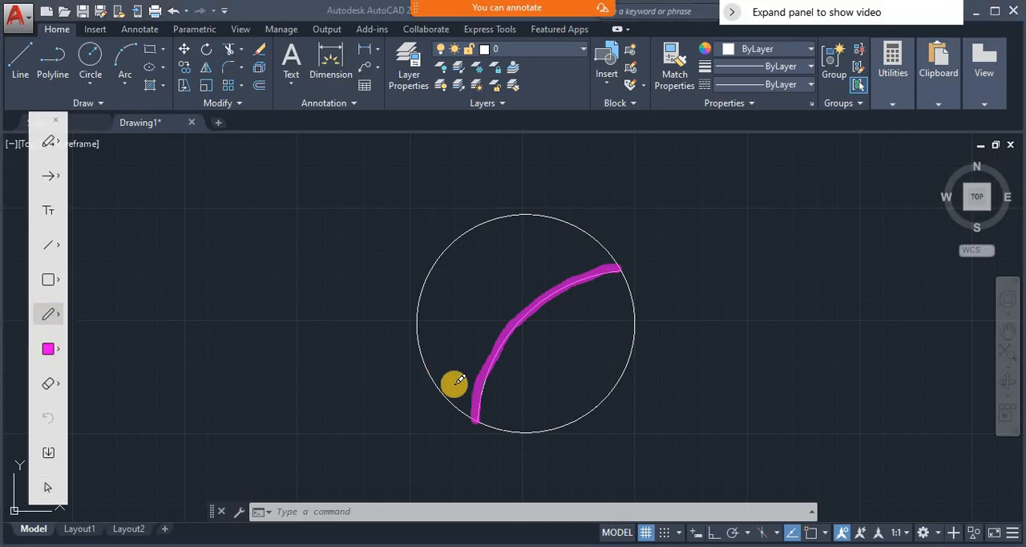
mouse_move(480, 417)
mouse_down()
mouse_move(520, 344)
mouse_move(584, 294)
mouse_move(617, 284)
mouse_move(630, 291)
mouse_up()
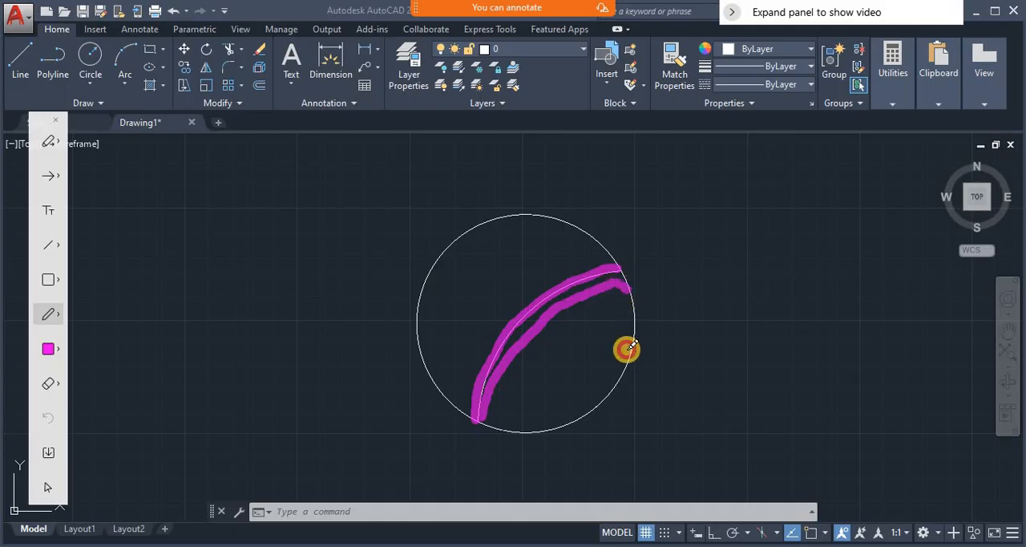
mouse_move(629, 346)
mouse_down()
mouse_move(602, 393)
mouse_move(543, 422)
mouse_move(481, 426)
mouse_move(479, 417)
mouse_move(524, 428)
mouse_move(568, 419)
mouse_move(605, 392)
mouse_move(628, 286)
mouse_move(593, 274)
mouse_move(554, 293)
mouse_move(504, 350)
mouse_move(510, 311)
mouse_move(599, 280)
mouse_move(528, 329)
mouse_up()
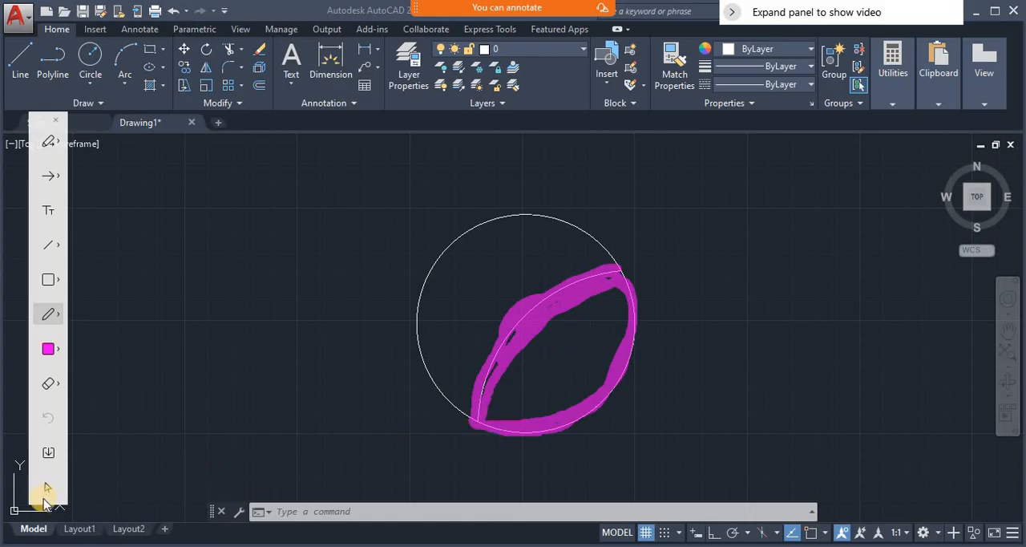
- Clear the magenta annotations from the shared screen and return to normal selection
click(59, 384)
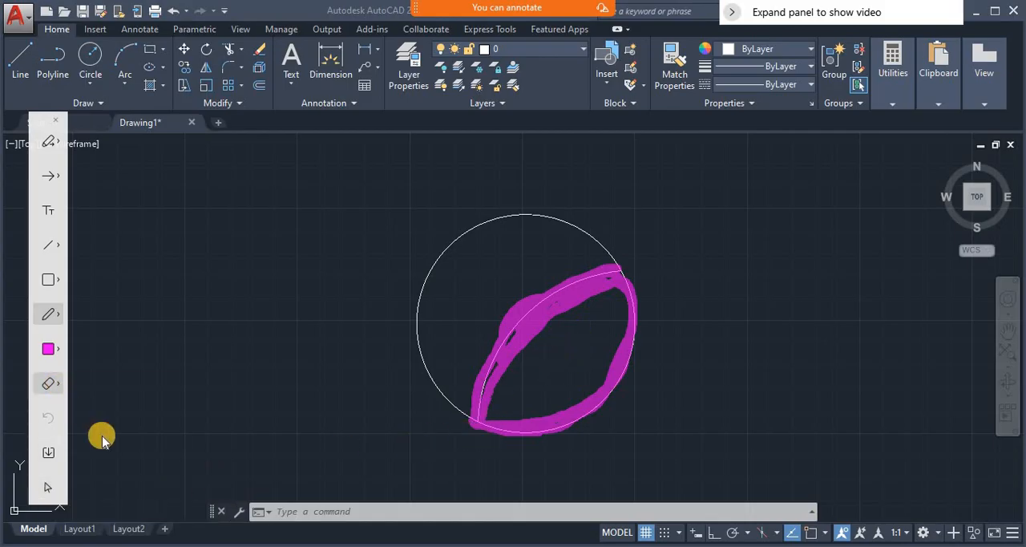
click(117, 452)
click(46, 489)
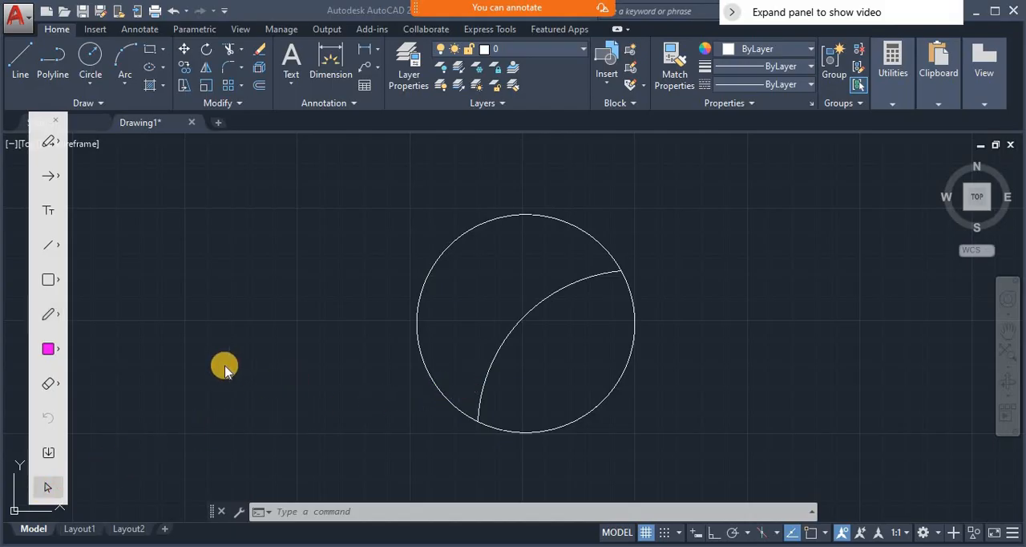
- Hatch the lens-shaped region between the arc and the circle's lower-right edge, setting the hatch scale to 1
click(362, 510)
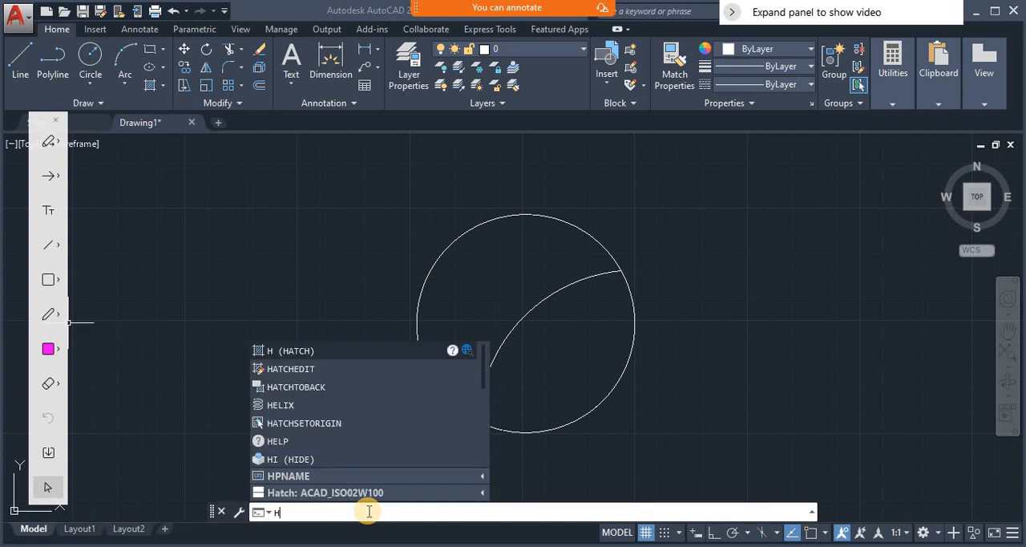
key(Return)
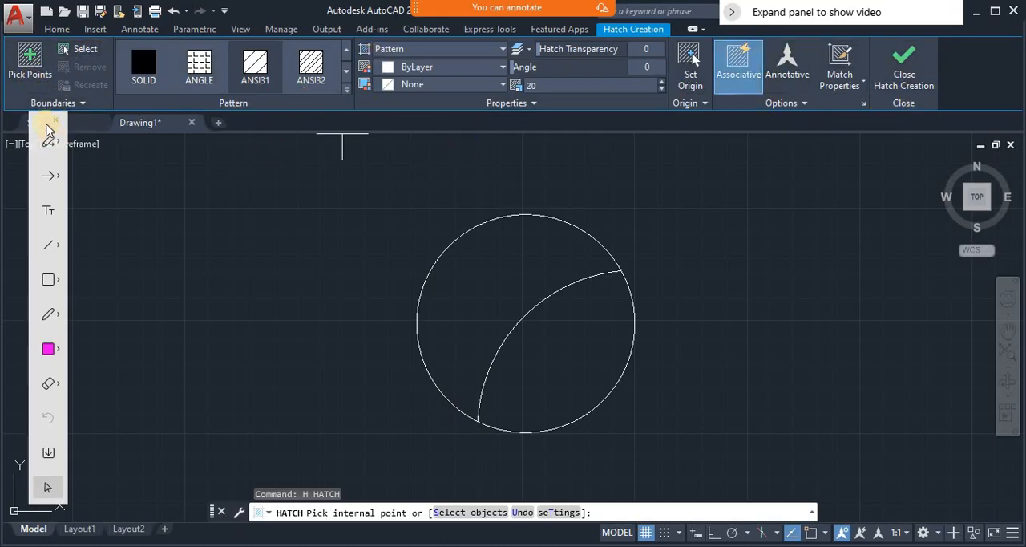
click(30, 63)
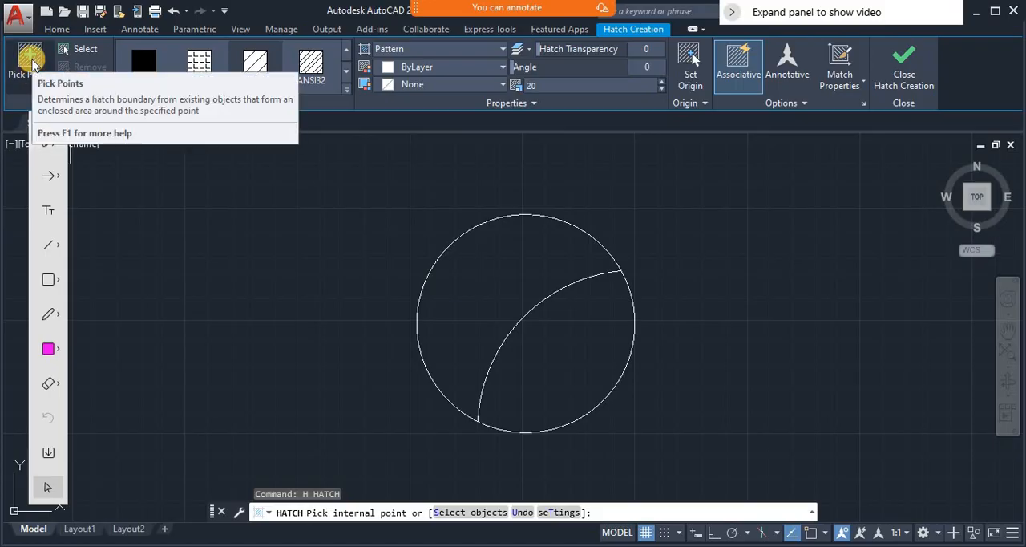
click(32, 60)
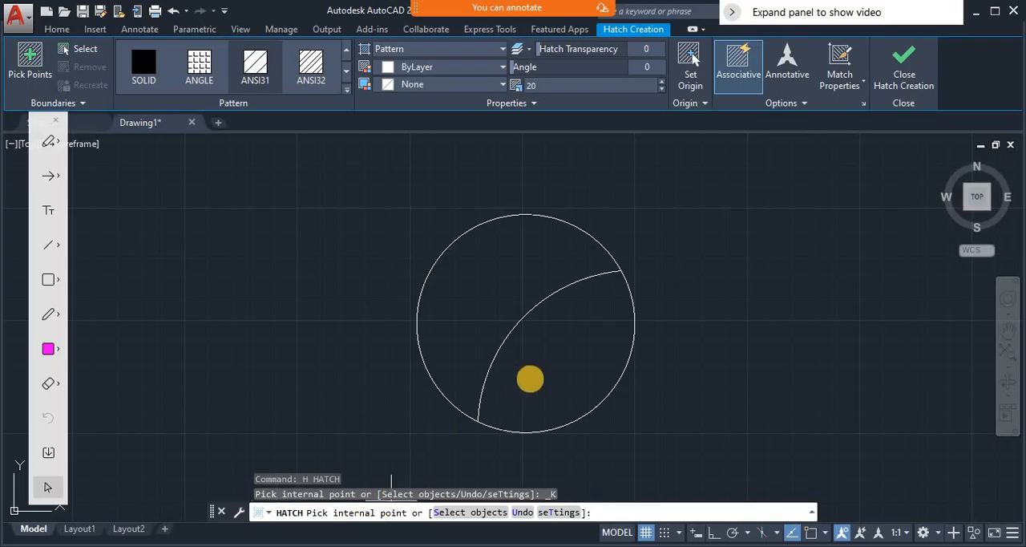
click(560, 345)
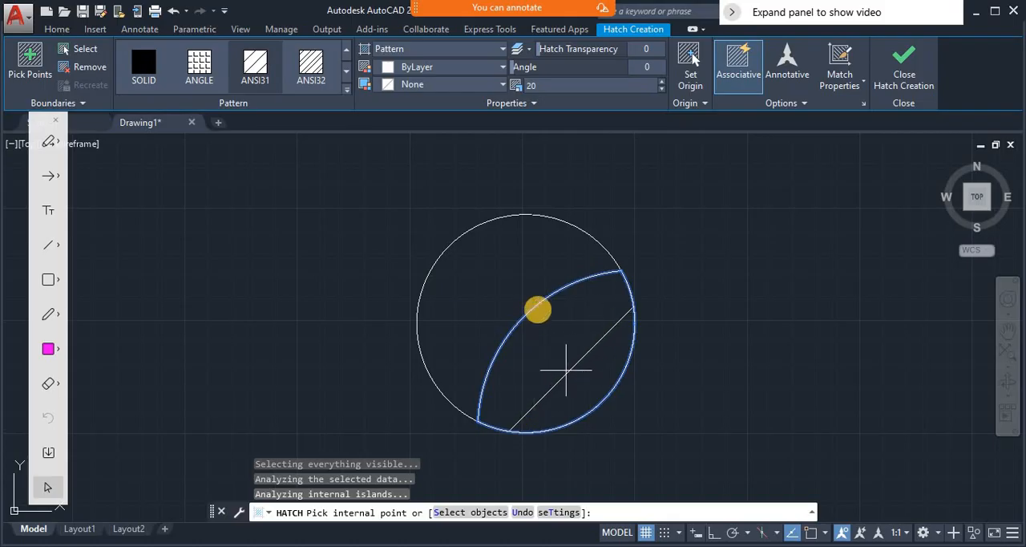
click(553, 85)
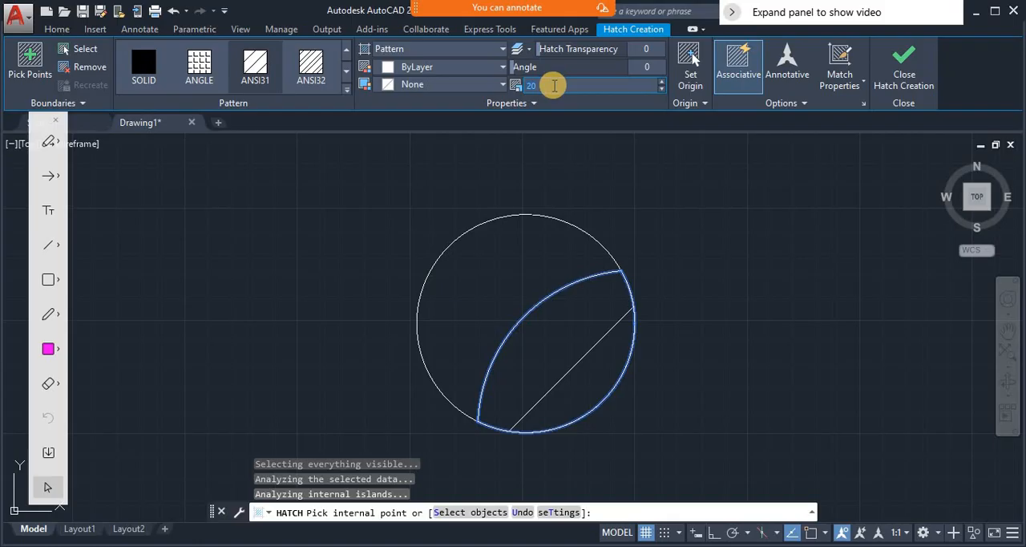
text(1)
key(Return)
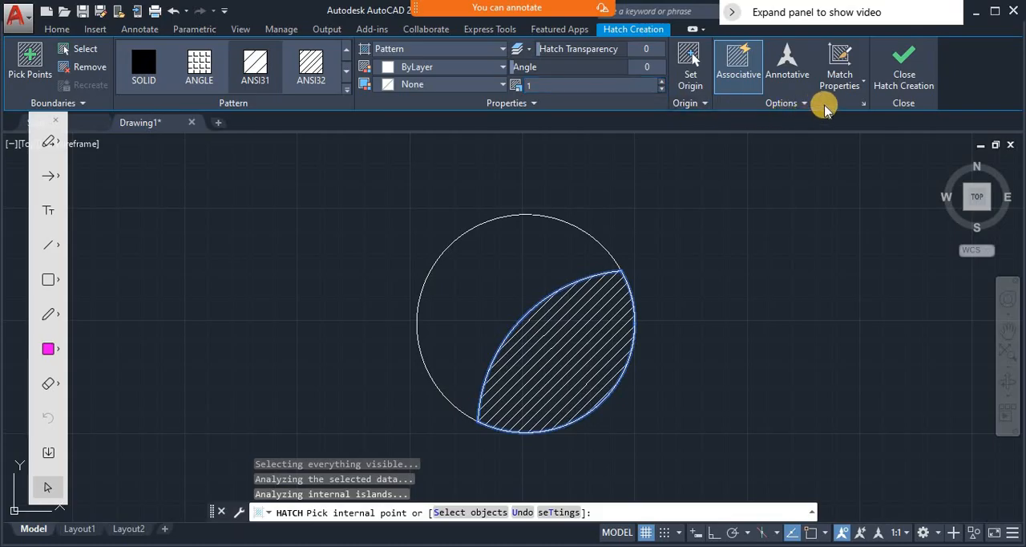
- Open the Hatch and Gradient settings and review the predefined pattern list, keeping ANSI31 as the pattern
click(866, 106)
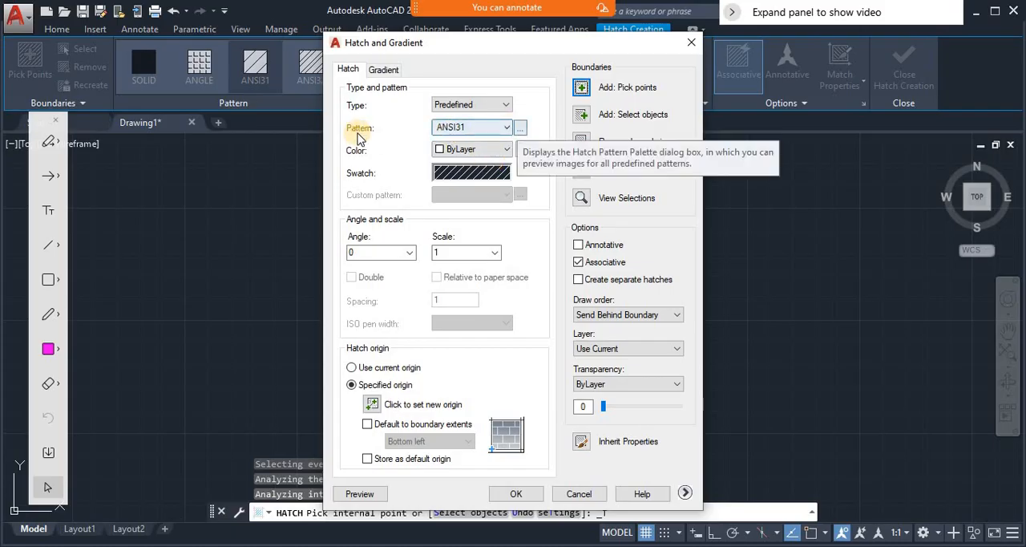
click(506, 129)
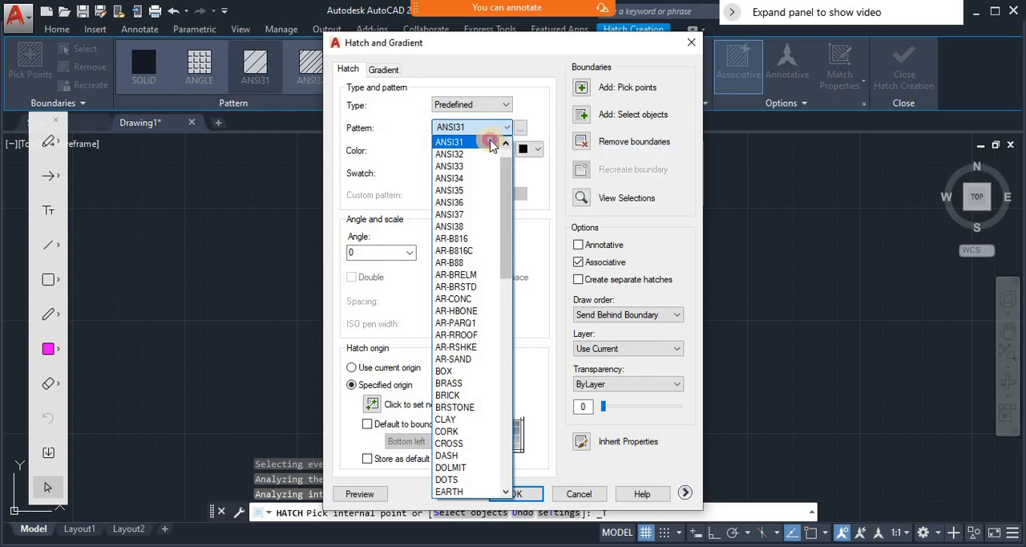
click(486, 142)
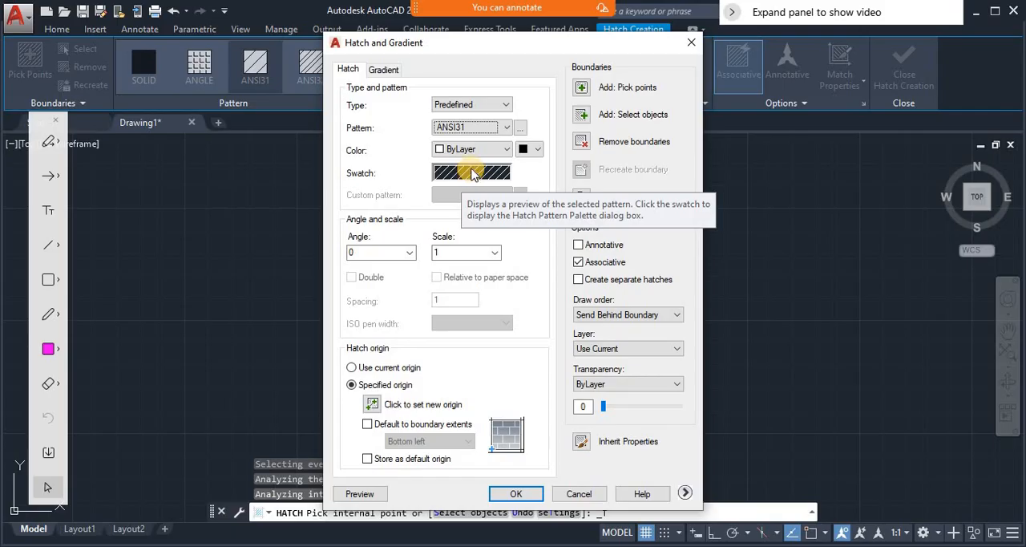
click(479, 132)
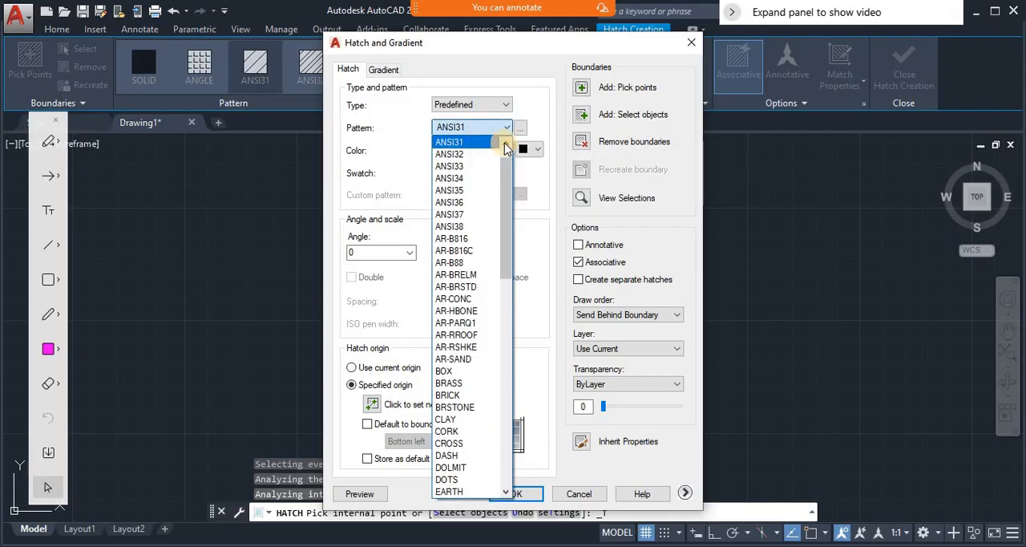
click(526, 144)
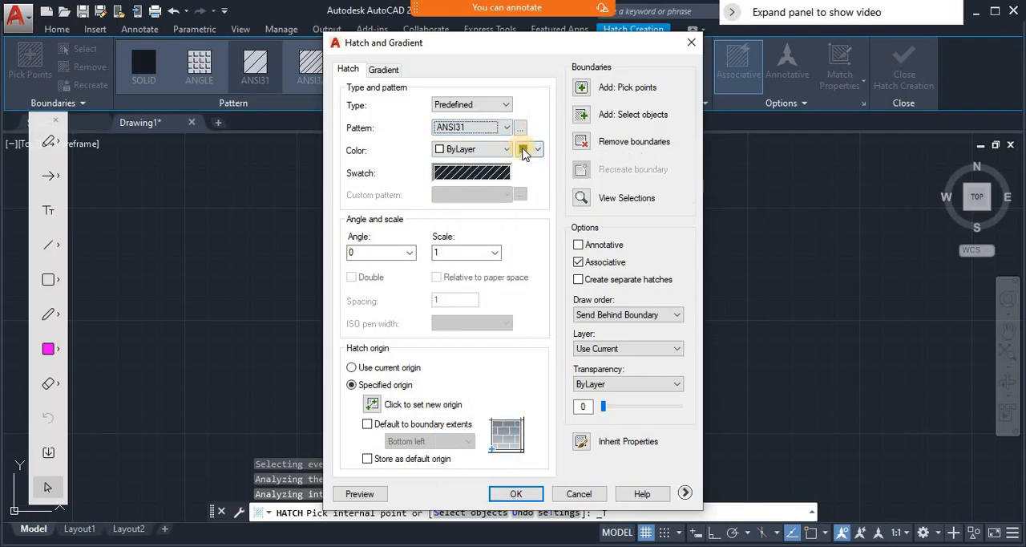
- Choose the SOLID pattern from the other predefined patterns, preview it in the lens-shaped region and return to the hatch settings
click(519, 127)
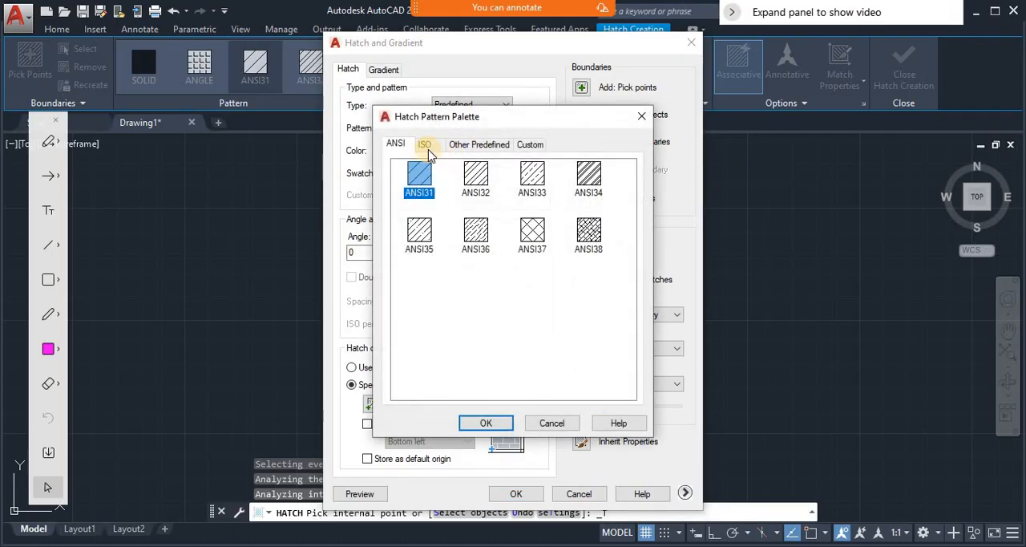
click(428, 149)
click(475, 152)
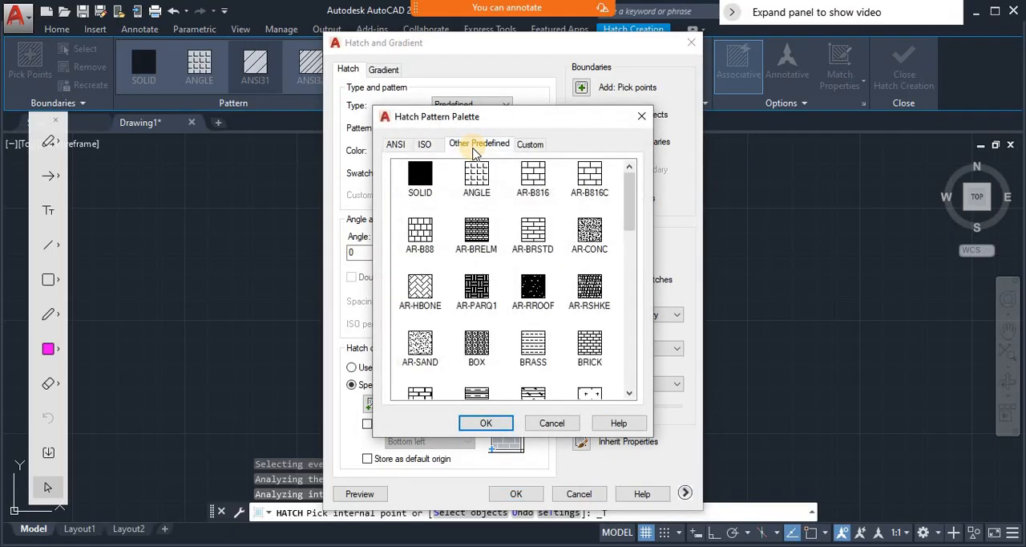
click(422, 178)
click(490, 425)
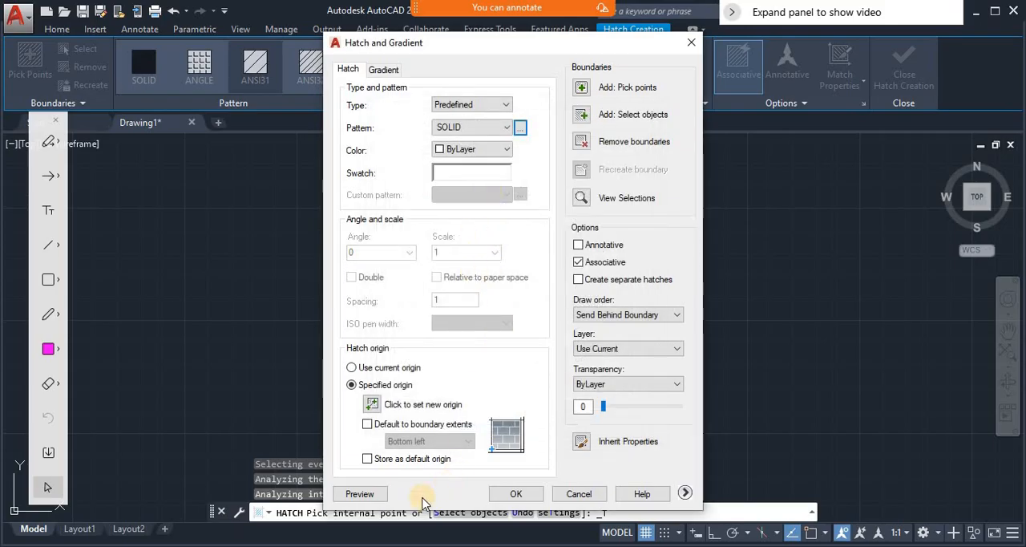
click(370, 494)
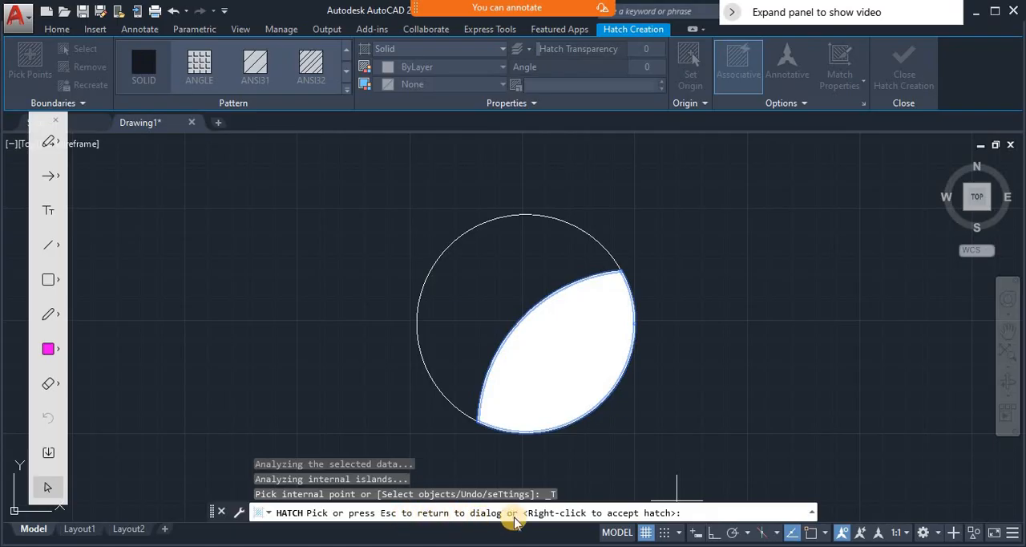
key(Escape)
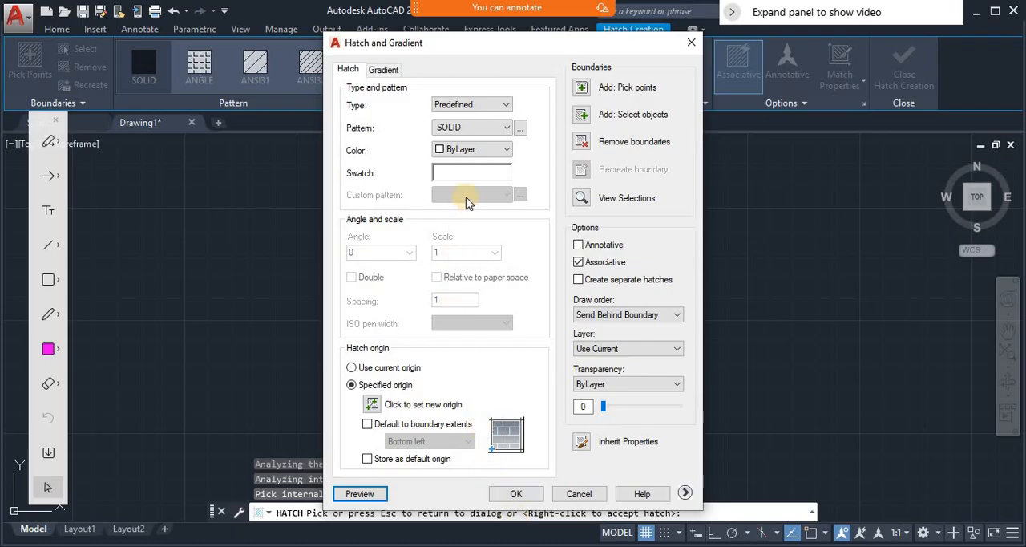
- Set the hatch colour to Red, preview the fill and return to the hatch settings
click(469, 151)
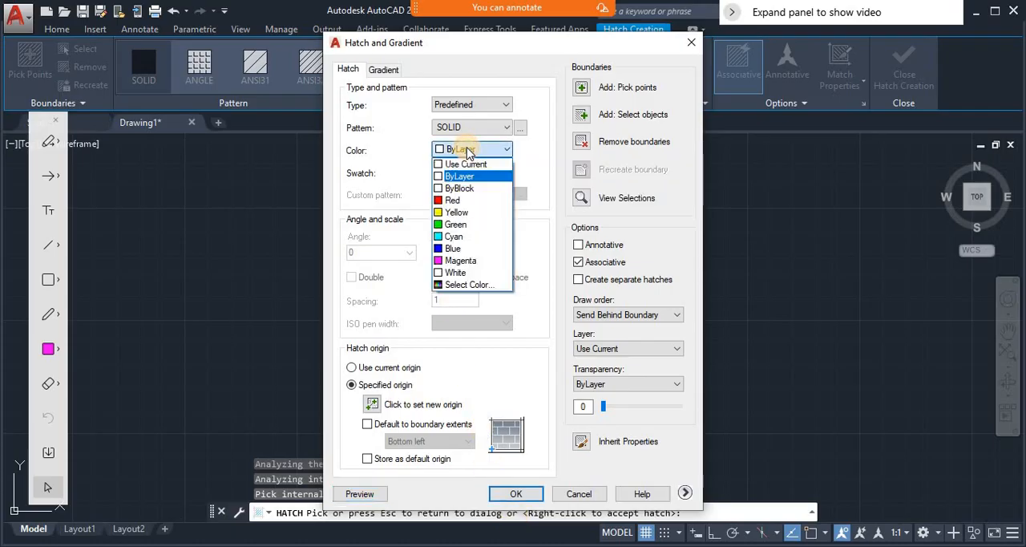
click(462, 201)
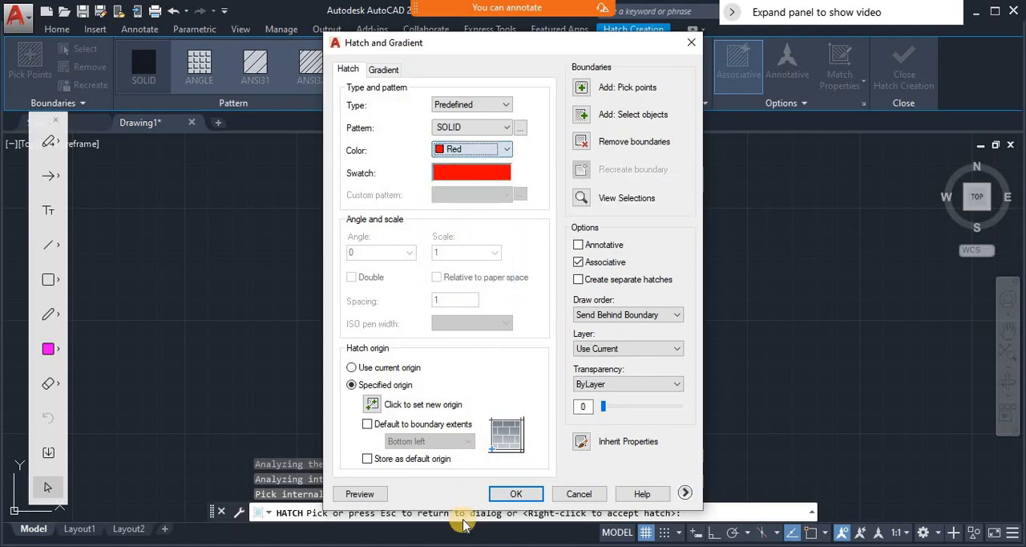
click(360, 493)
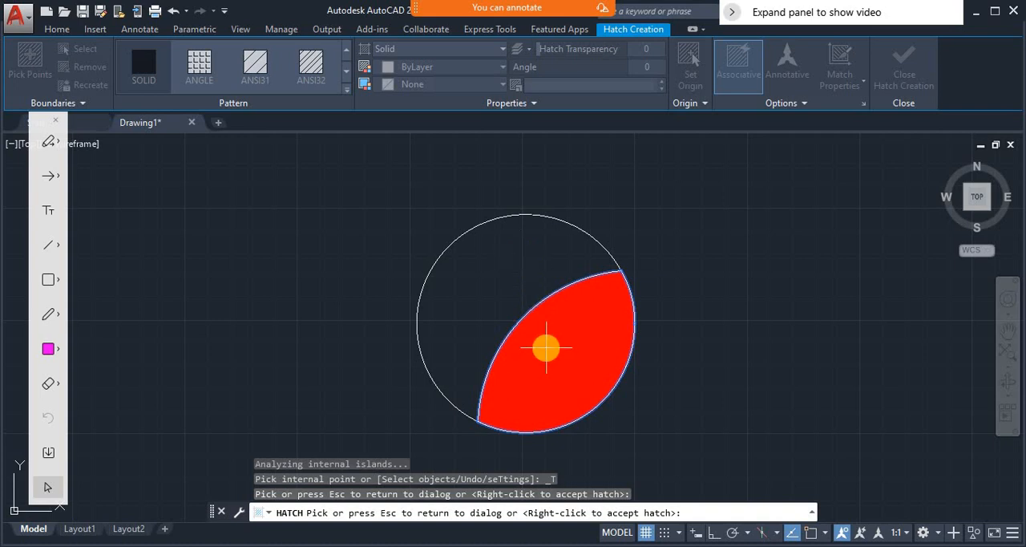
key(Escape)
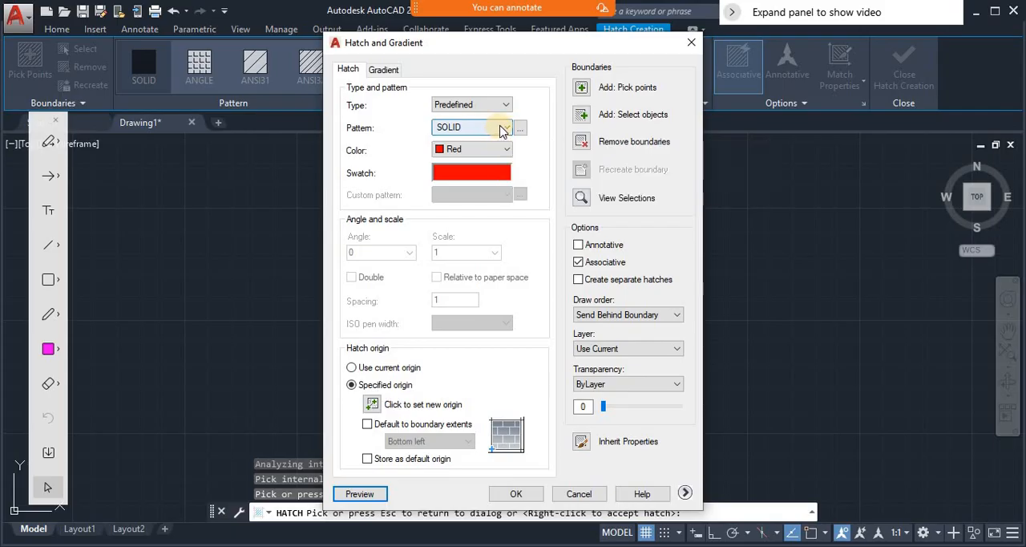
- Set the hatch pattern to ANSI31, preview it in the region and return to the hatch settings
click(500, 129)
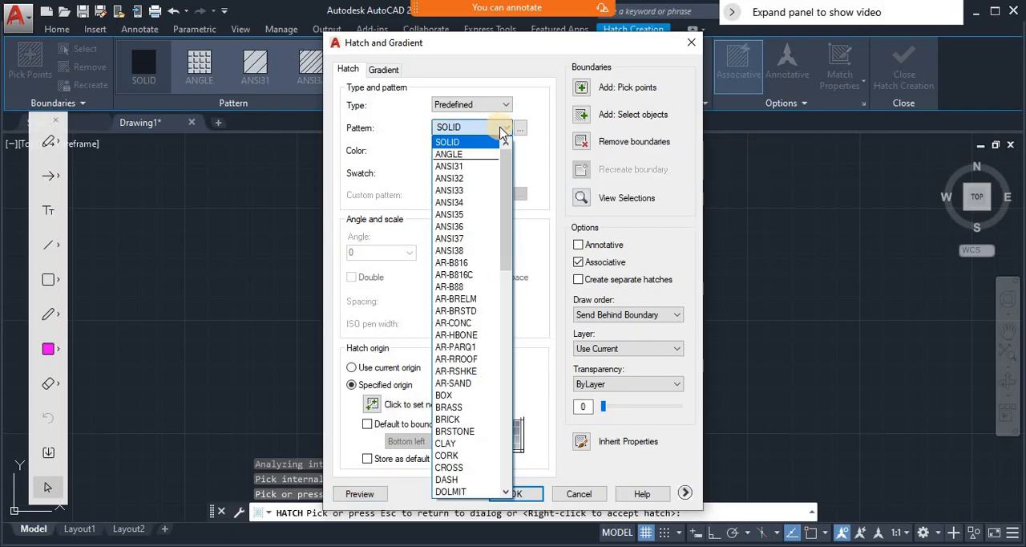
click(481, 167)
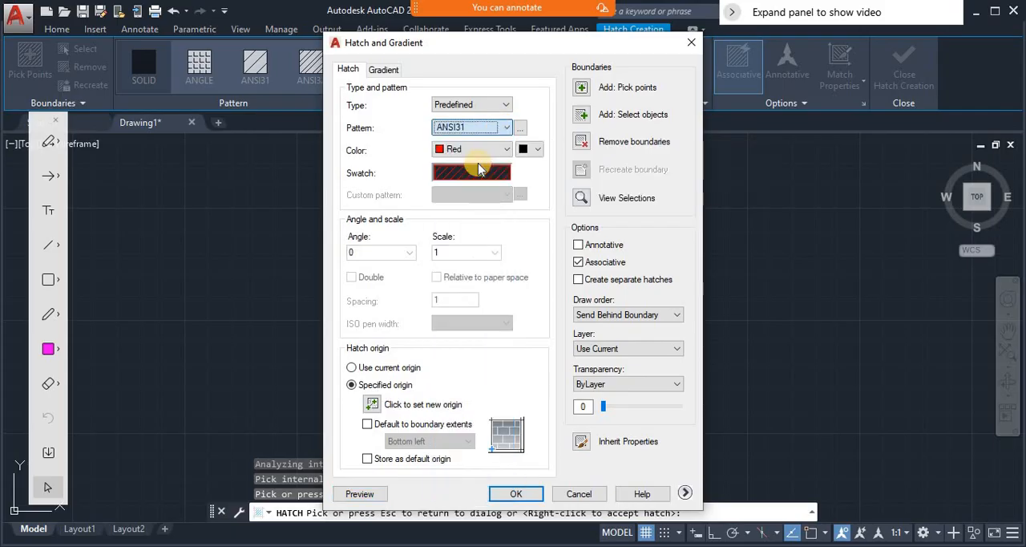
click(361, 494)
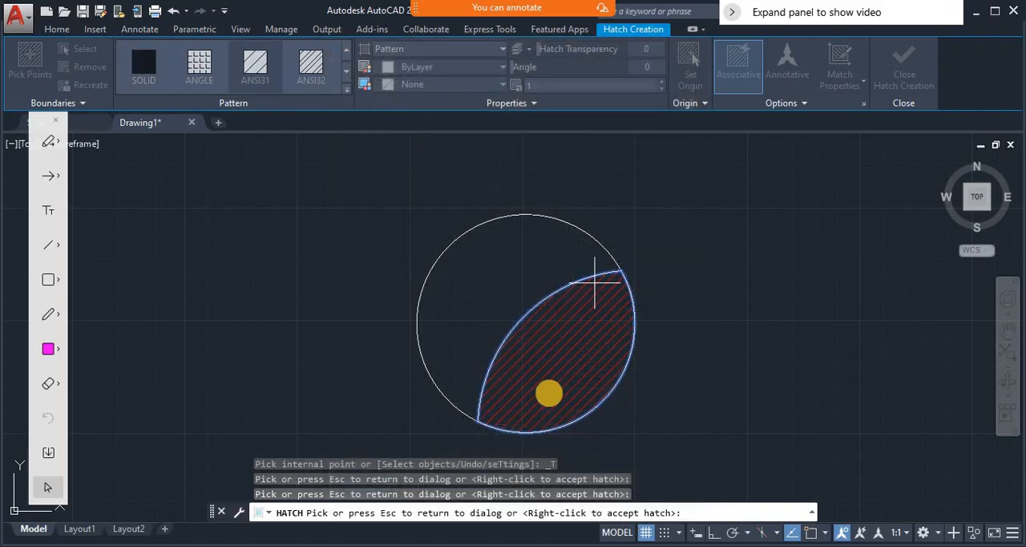
click(573, 335)
- Set the hatch scale to 10, preview the line spacing and return to the hatch settings
double_click(458, 251)
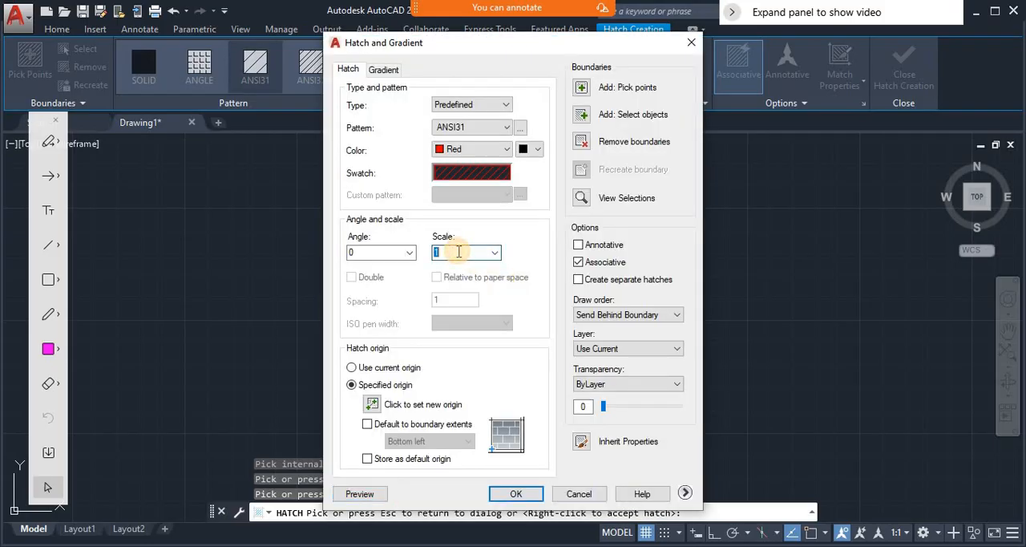
text(10)
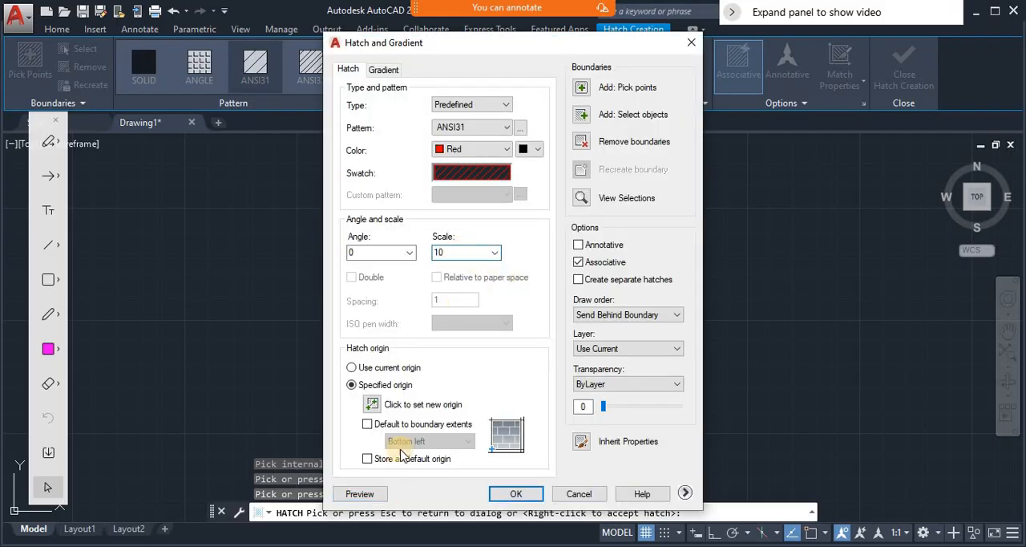
click(360, 494)
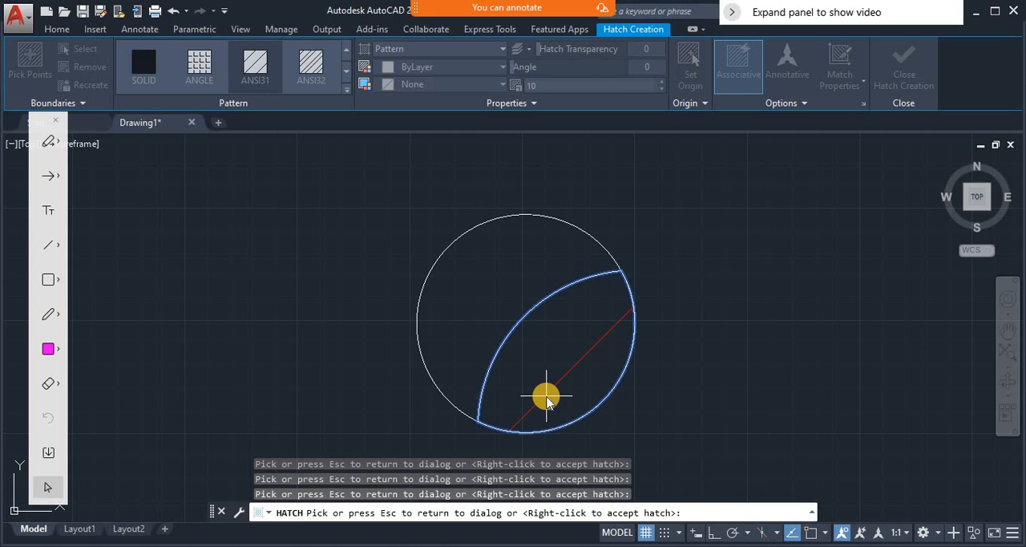
key(Escape)
- Set the hatch scale to 0.1 and preview the hatch in the lens-shaped region
double_click(465, 255)
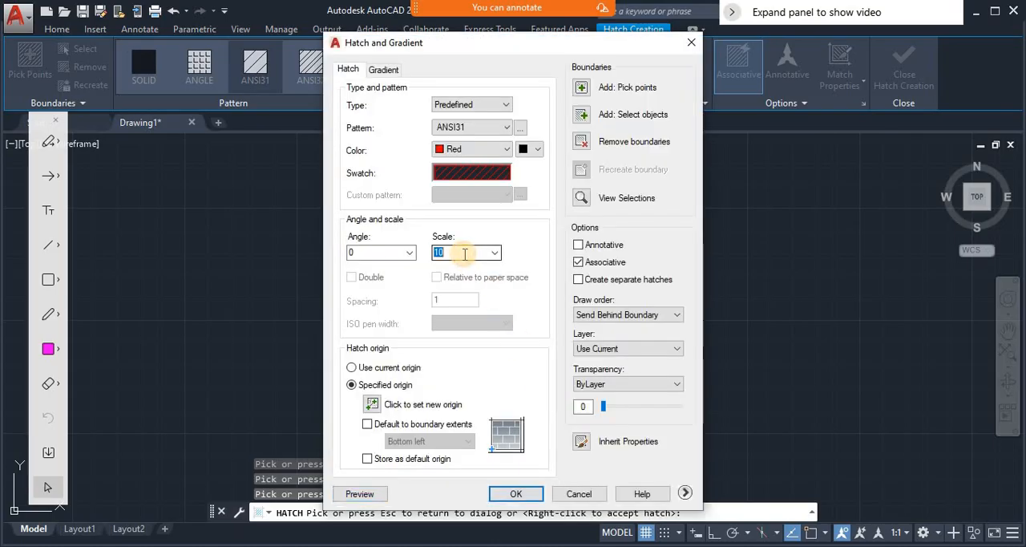
text(0.1)
click(382, 493)
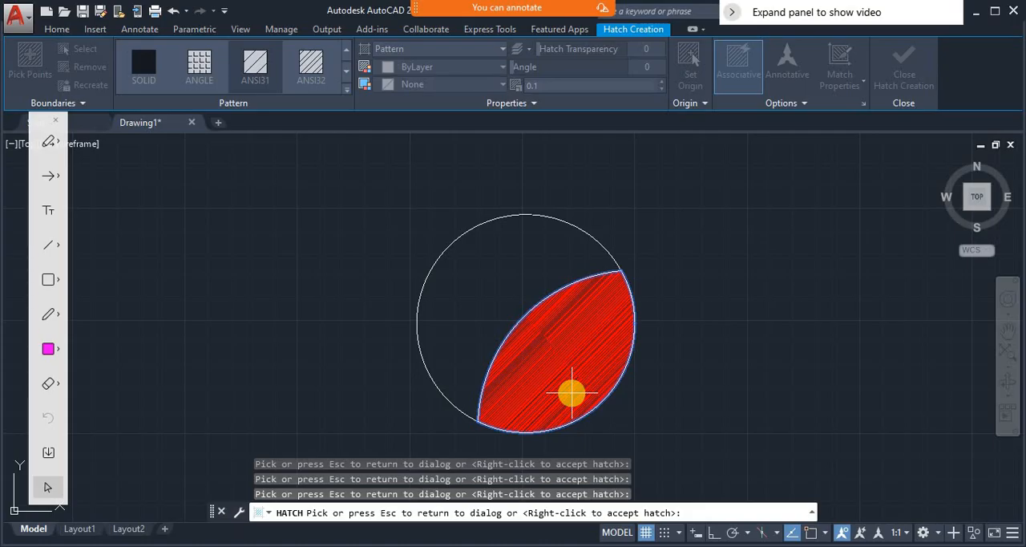
- Set the hatch scale to 1, preview the ANSI31 lines in the region and return to the hatch settings
click(571, 393)
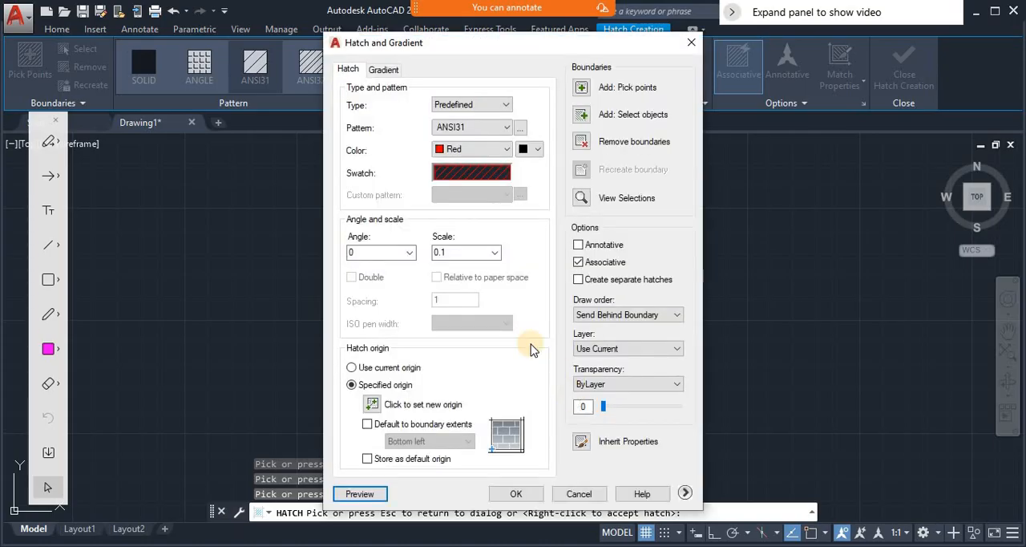
double_click(455, 253)
text(1)
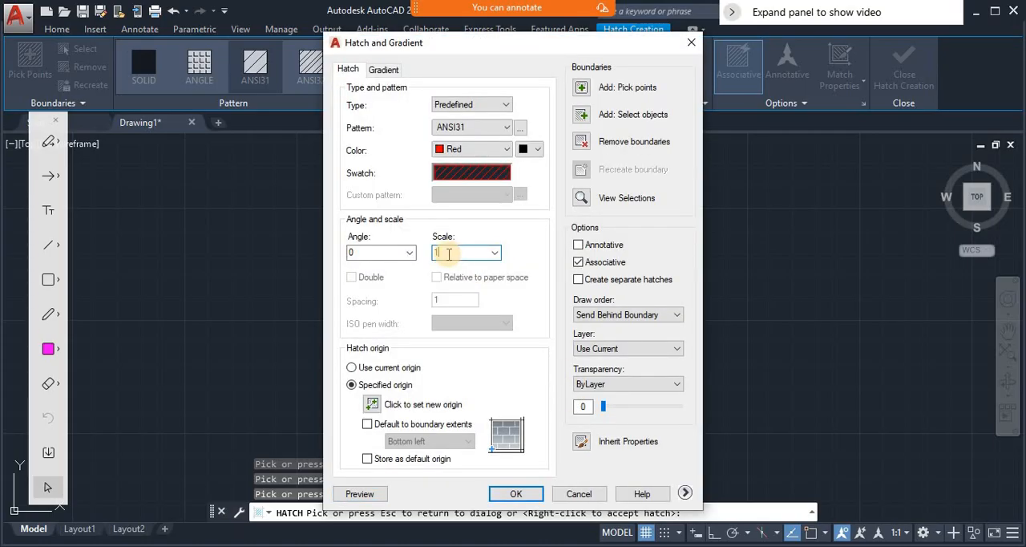
click(360, 494)
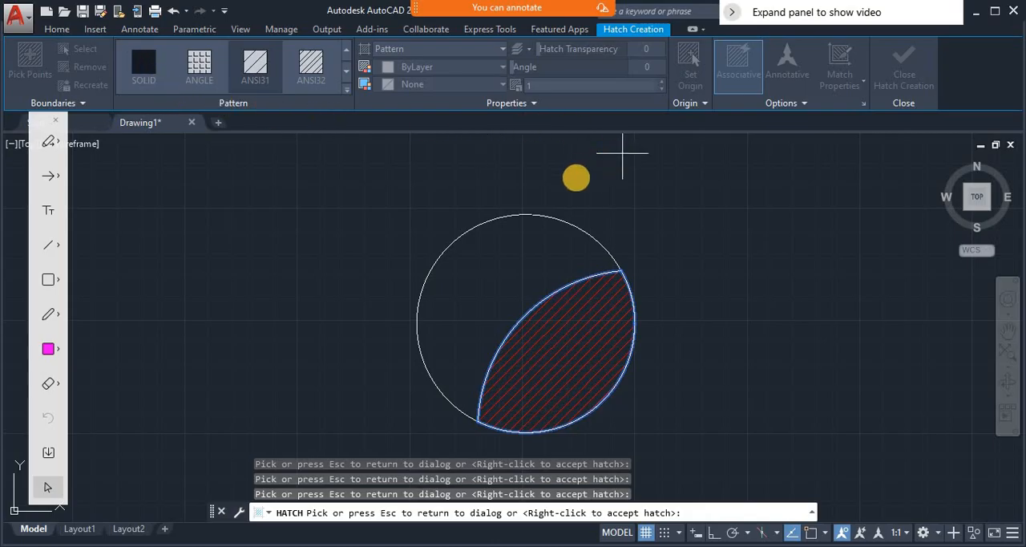
key(Escape)
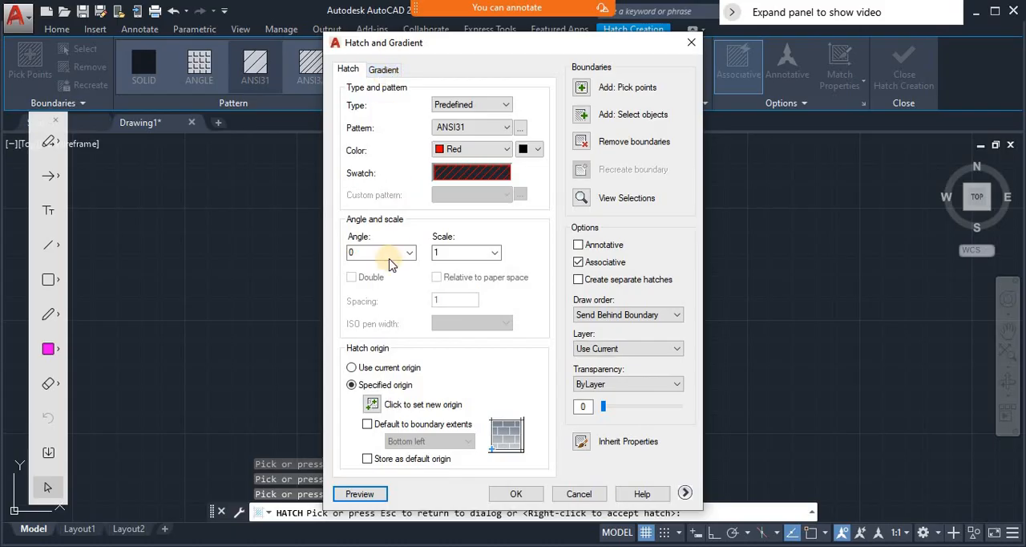
- Switch to a two-color gradient fill and set Color 1 to index color 10 (red)
click(383, 72)
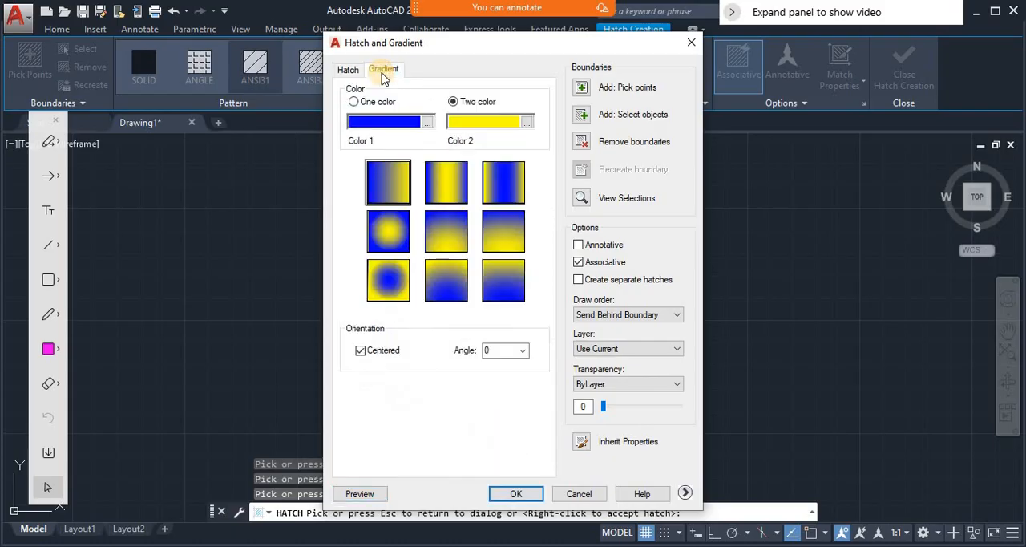
click(377, 102)
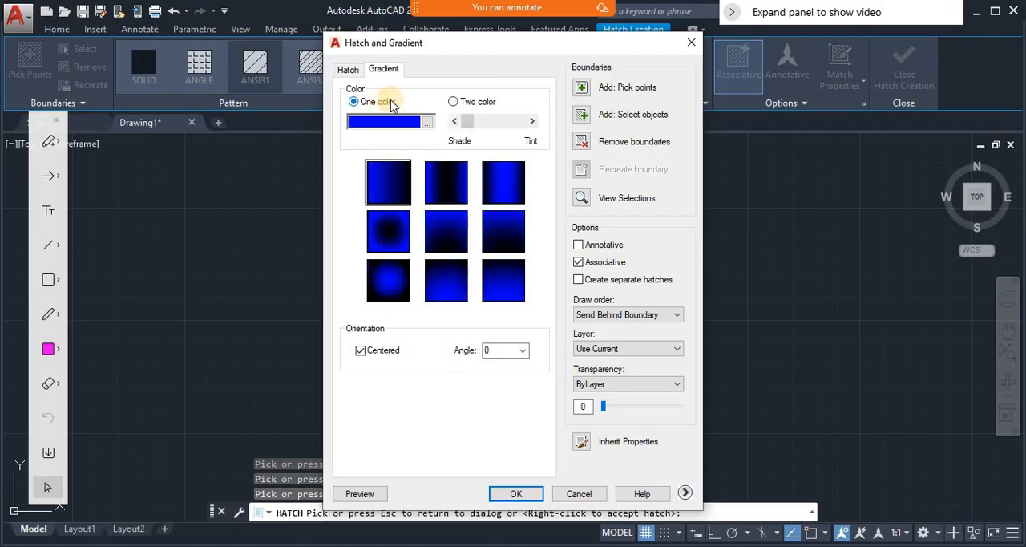
click(453, 101)
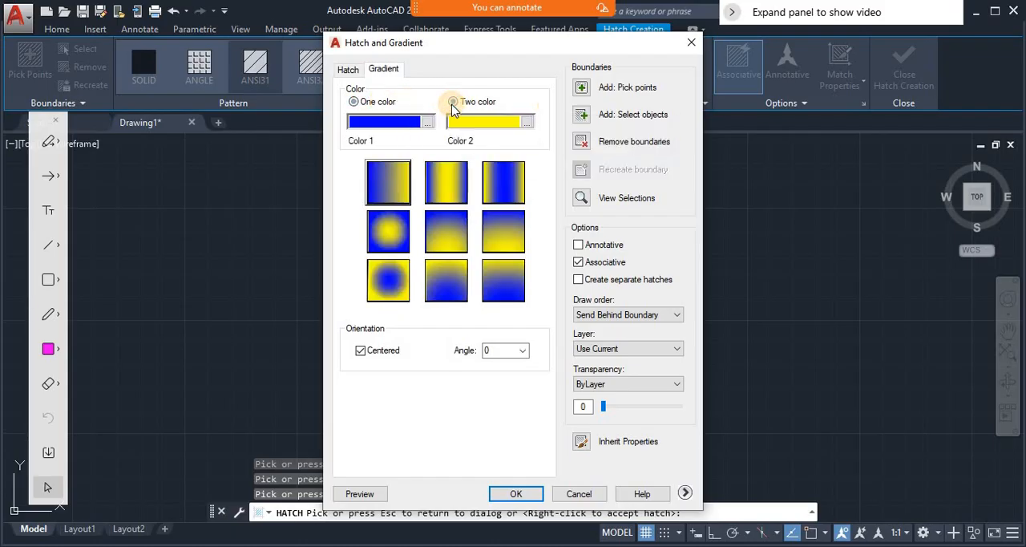
click(409, 124)
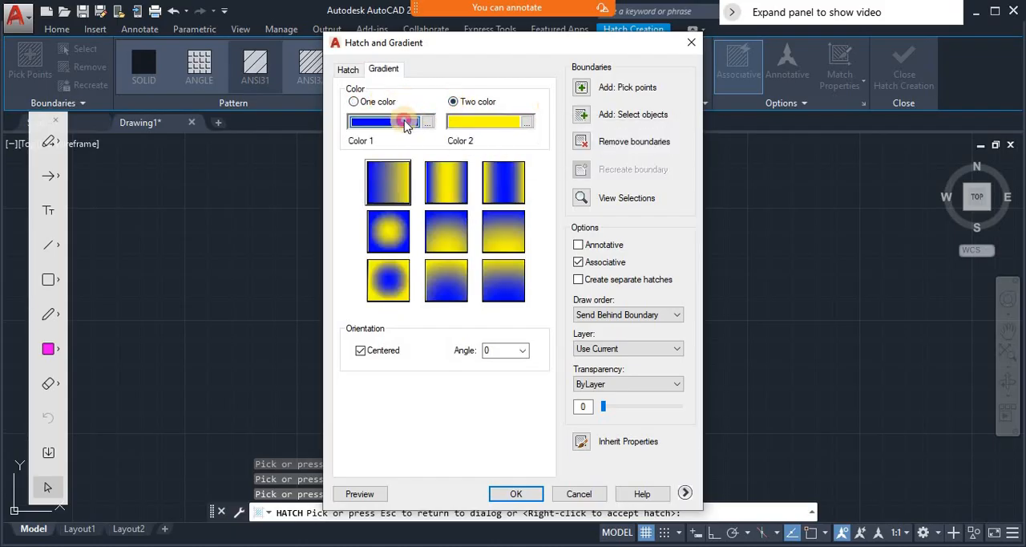
click(427, 122)
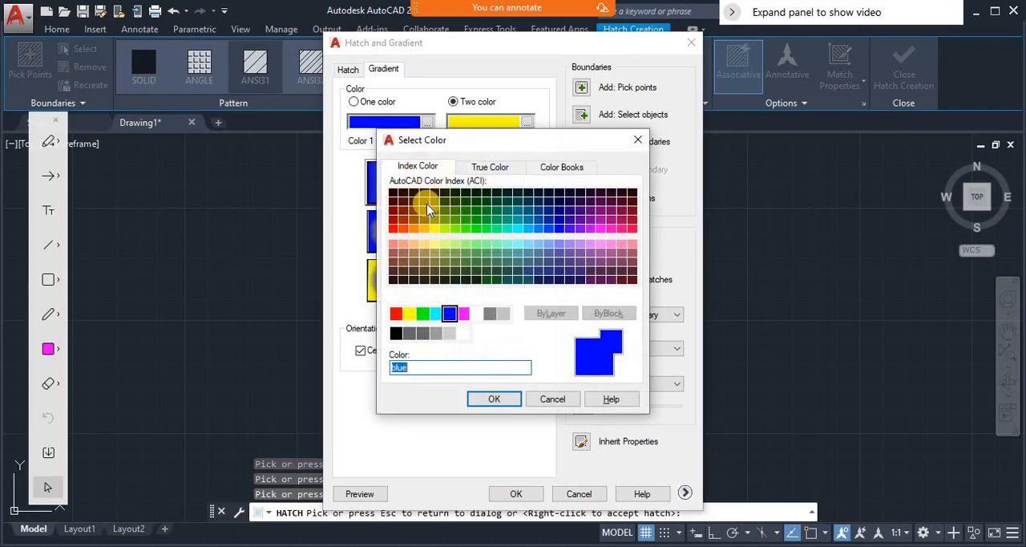
click(392, 229)
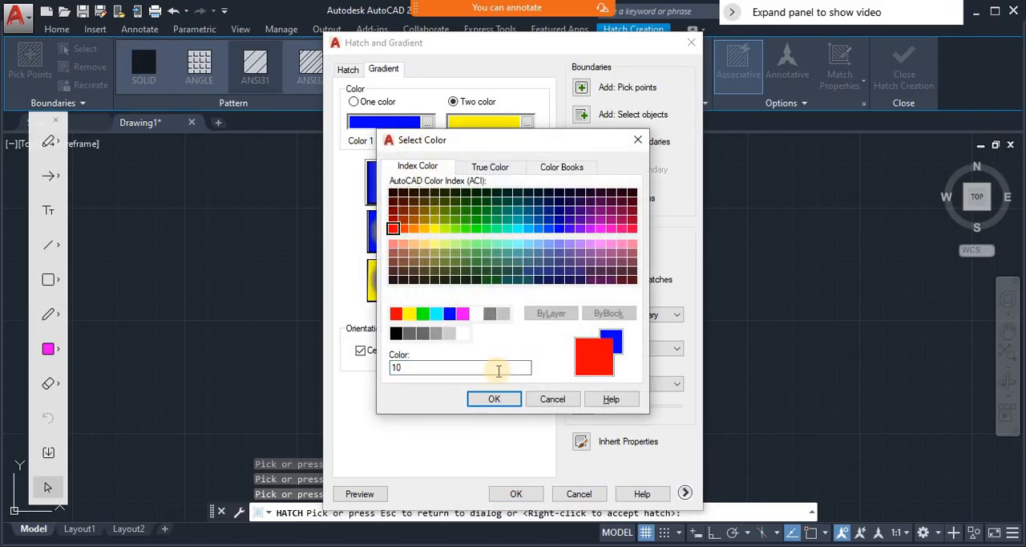
click(504, 400)
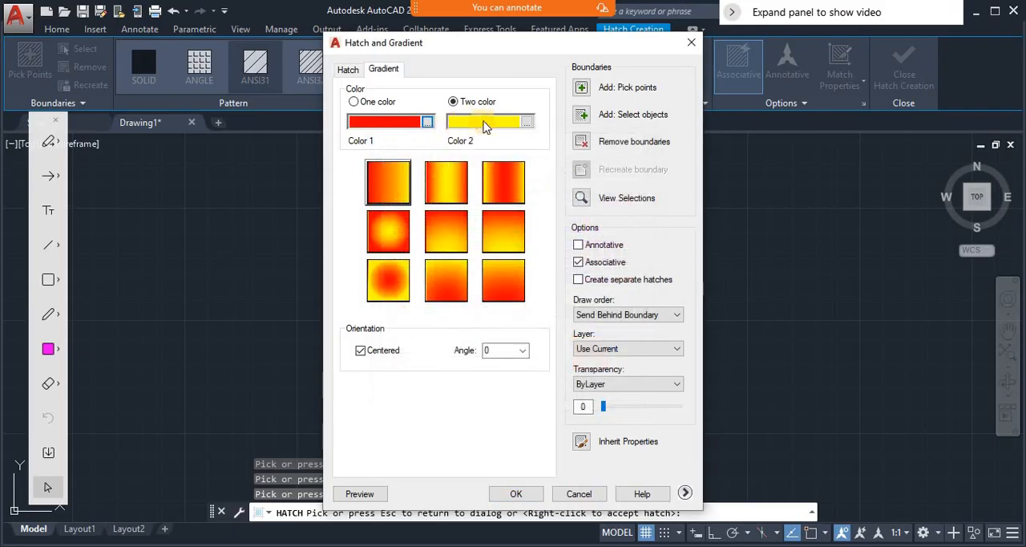
- Preview the red-to-yellow linear gradient in the lens-shaped region and return to the gradient settings
click(483, 127)
click(368, 497)
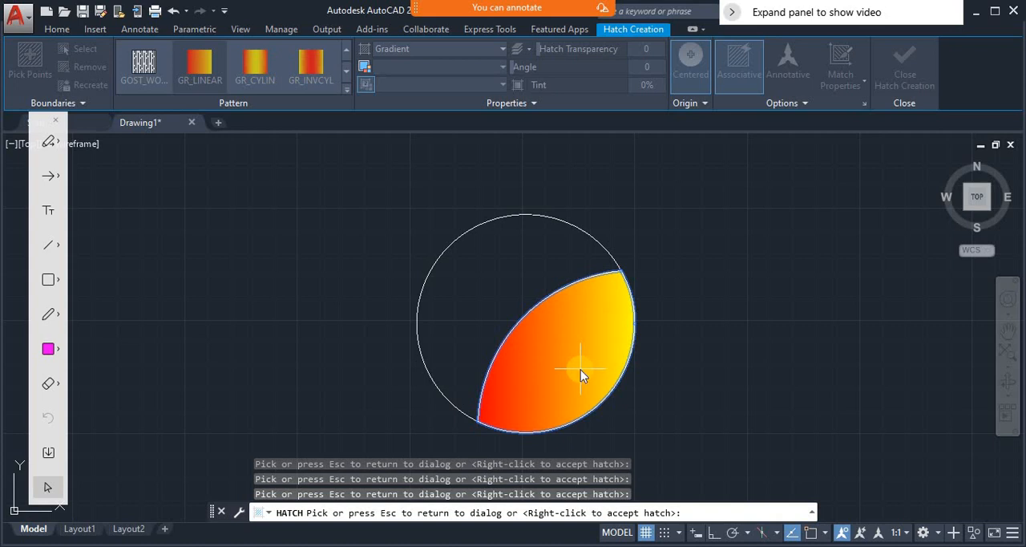
click(581, 369)
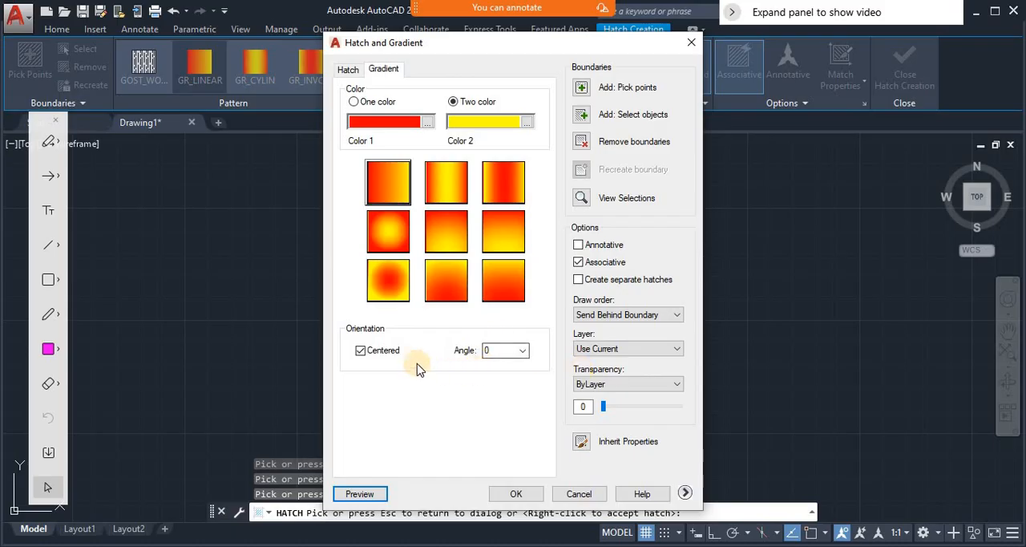
- Try the cylindrical gradient, reselect the linear one, preview it and return to the gradient settings
double_click(501, 349)
click(441, 190)
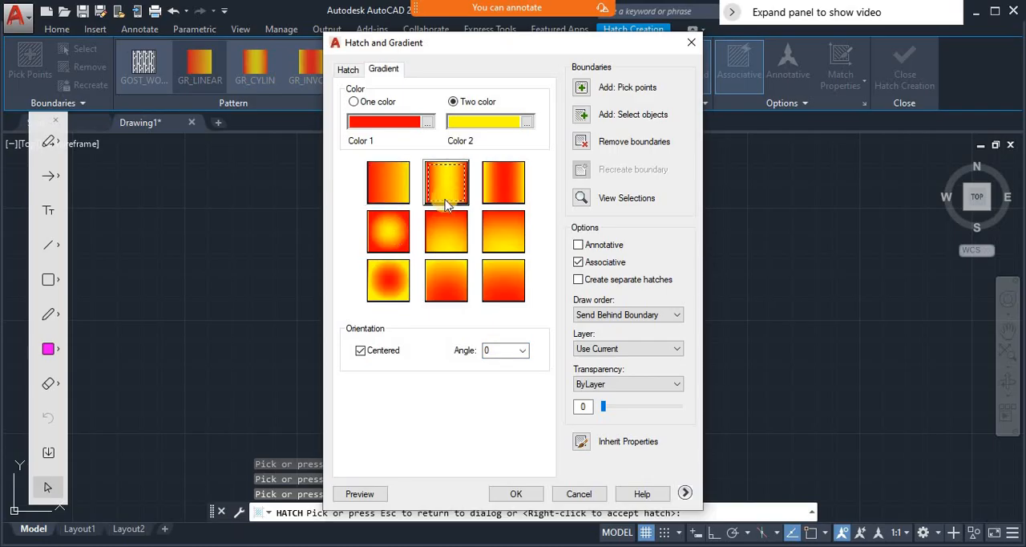
click(392, 193)
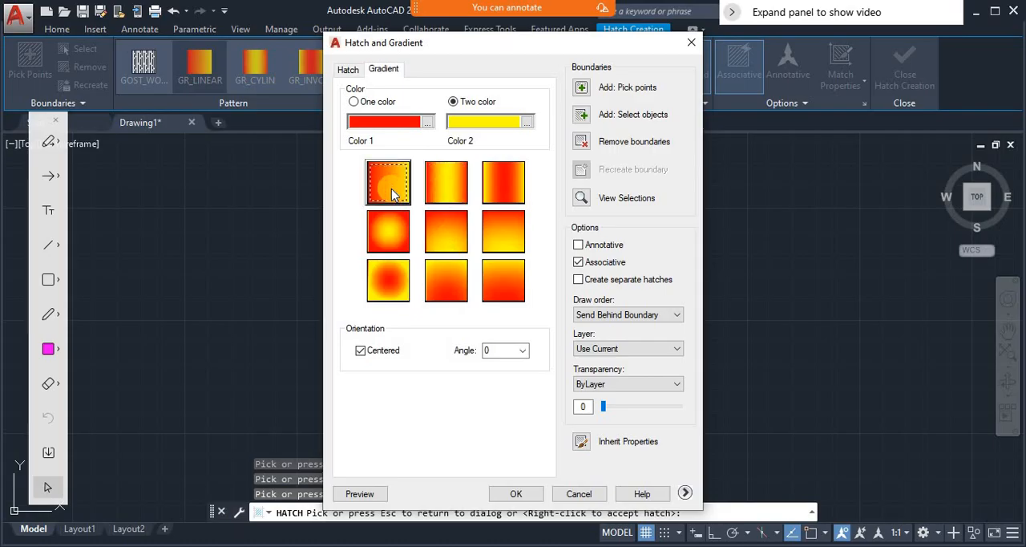
click(378, 496)
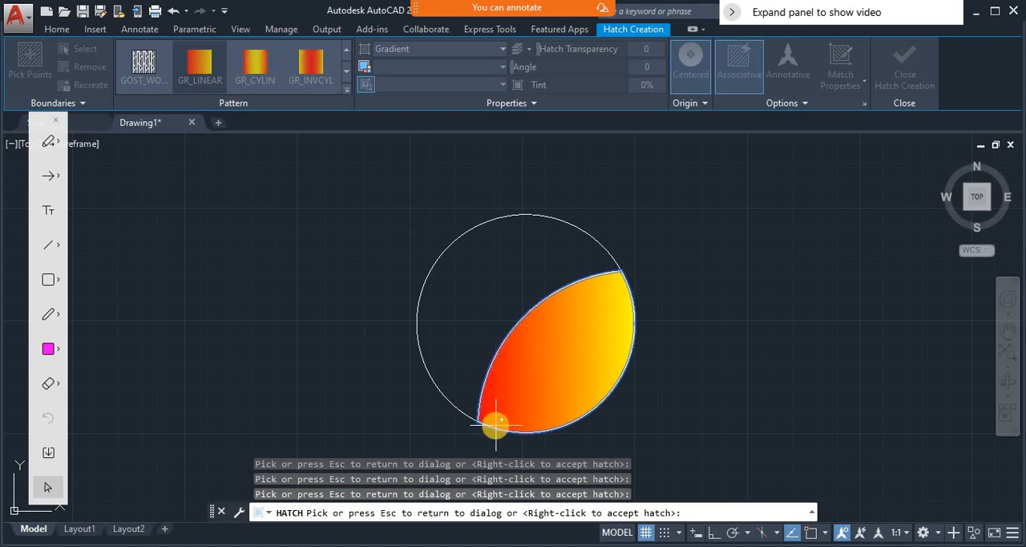
key(Escape)
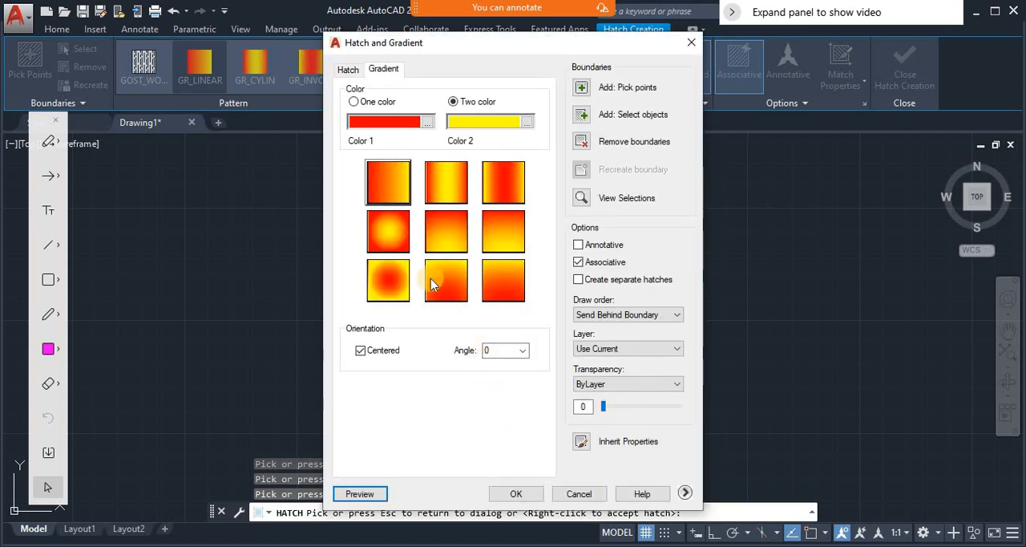
- Choose the inverted curved gradient (GR_INVCUR), preview it in the region and return to the gradient settings
click(508, 281)
click(373, 493)
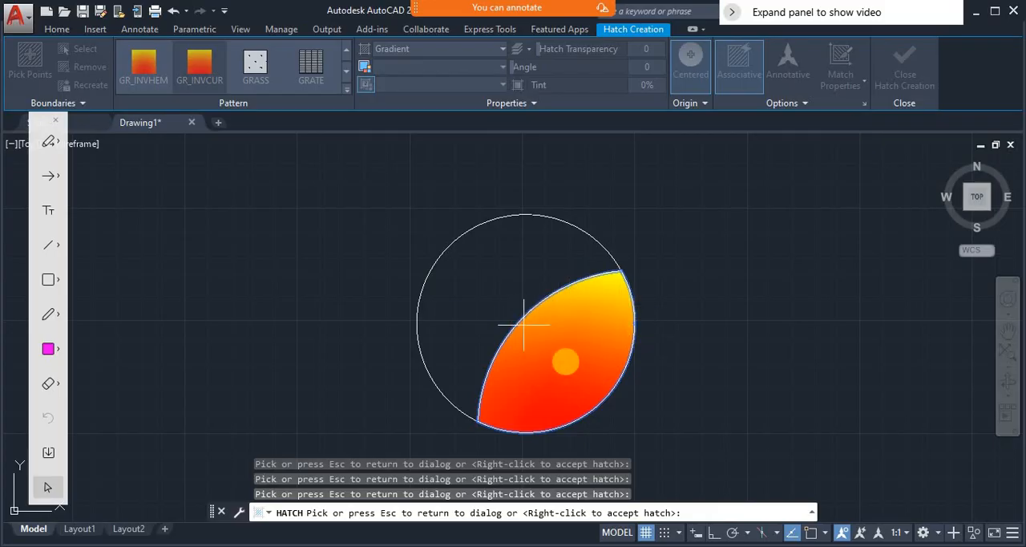
click(534, 396)
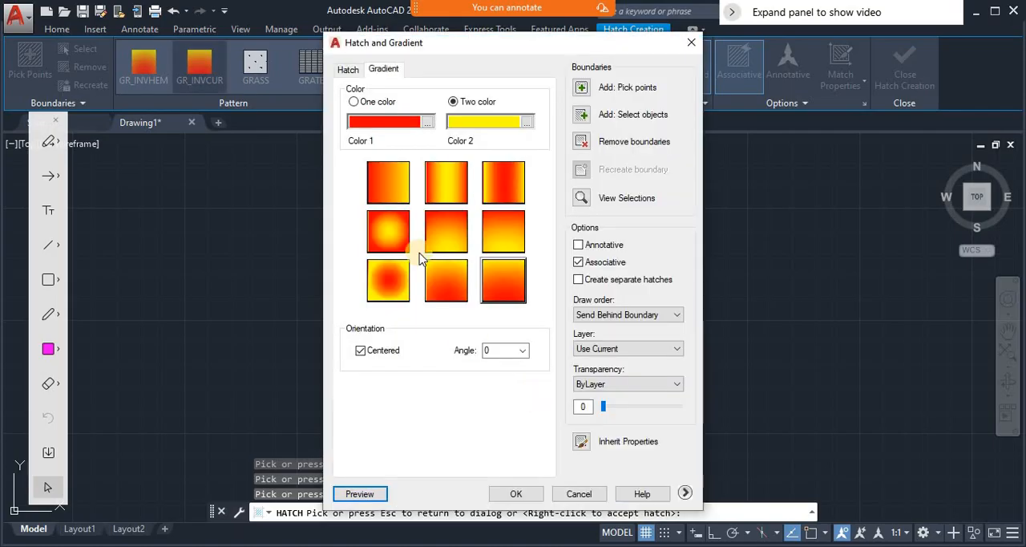
- Switch back to the red ANSI31 pattern hatch, preview it and return to the hatch settings
click(348, 69)
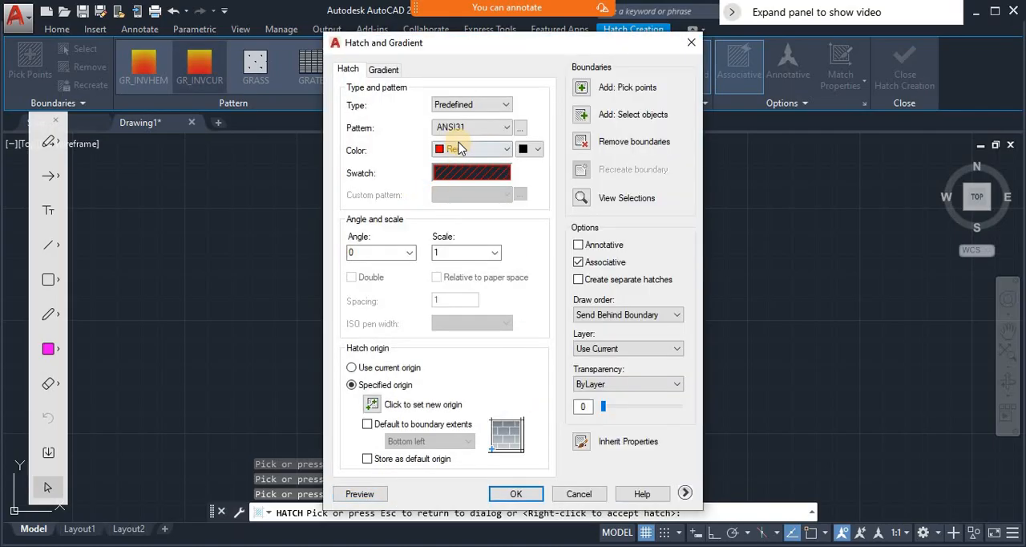
click(378, 496)
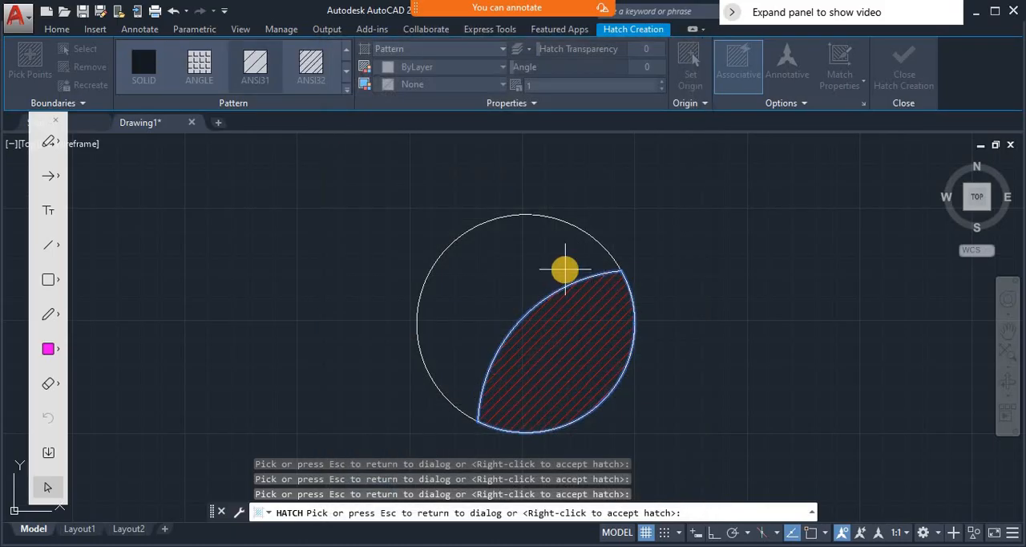
click(566, 275)
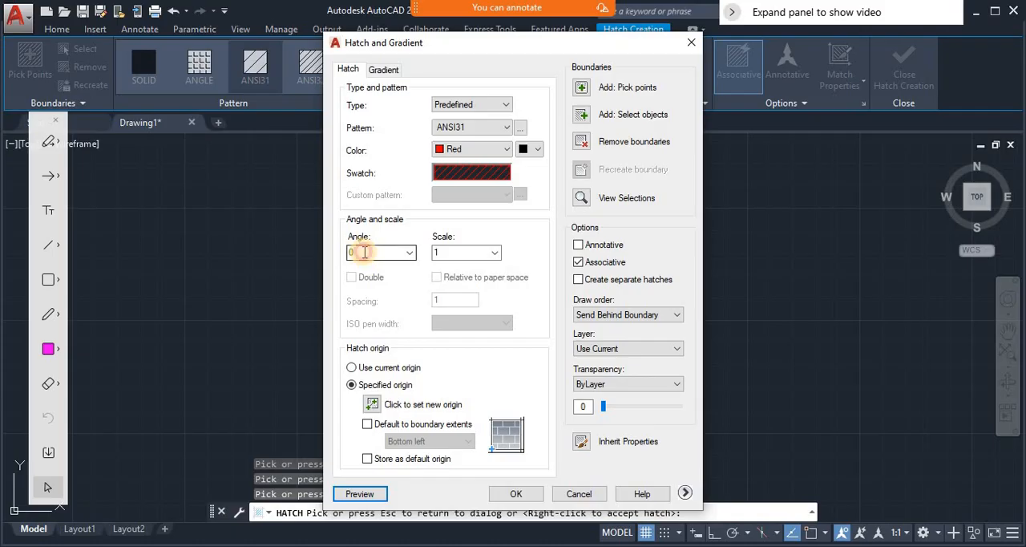
- Set the hatch angle to 45, preview the line direction and return to the hatch settings
click(383, 253)
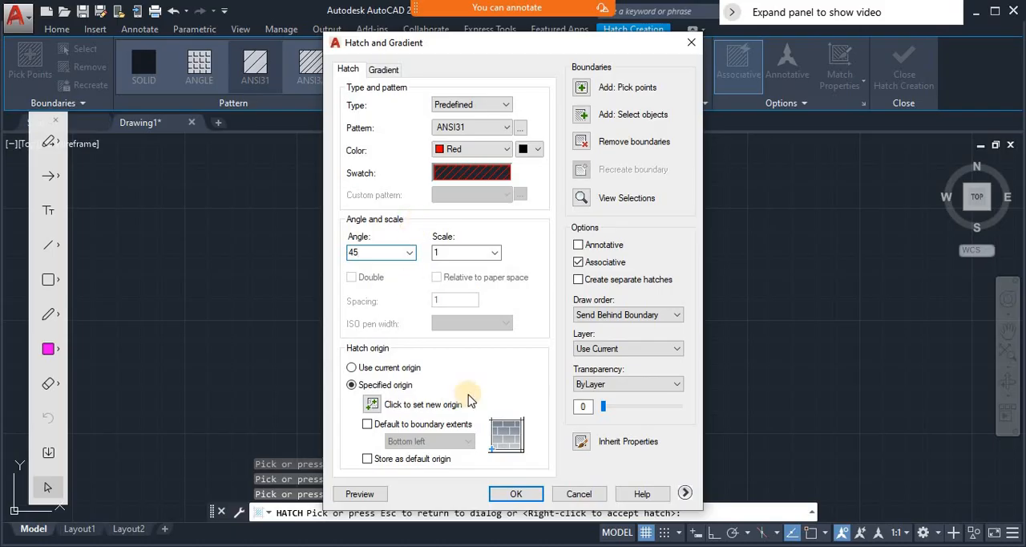
click(375, 492)
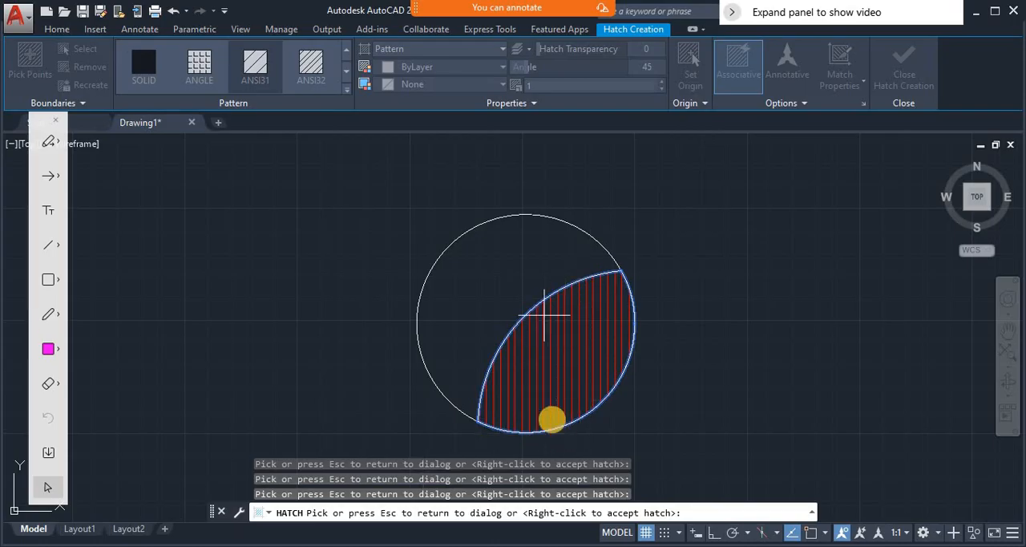
key(Escape)
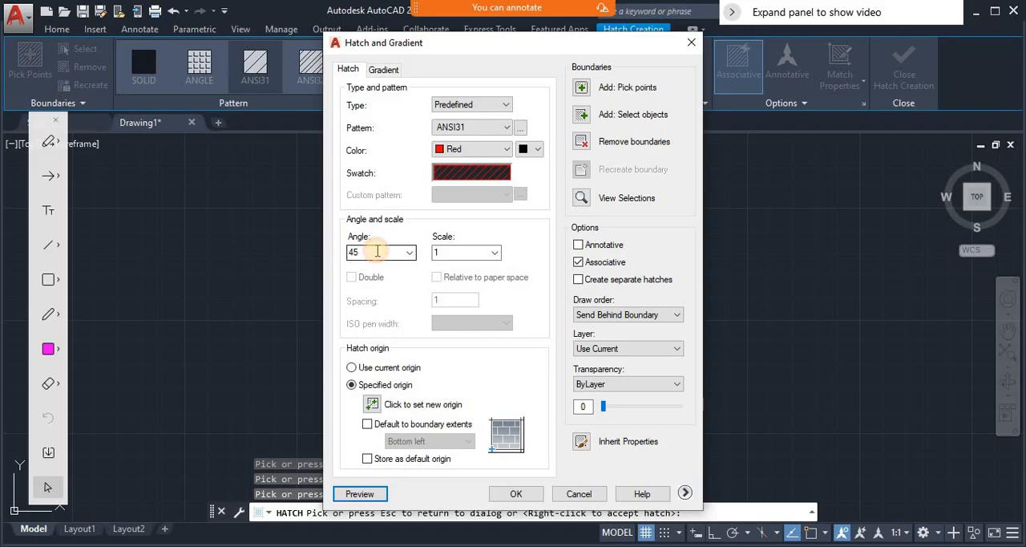
- Set the hatch angle to 90, preview the rotated lines and return to the hatch settings
double_click(377, 251)
text(9)
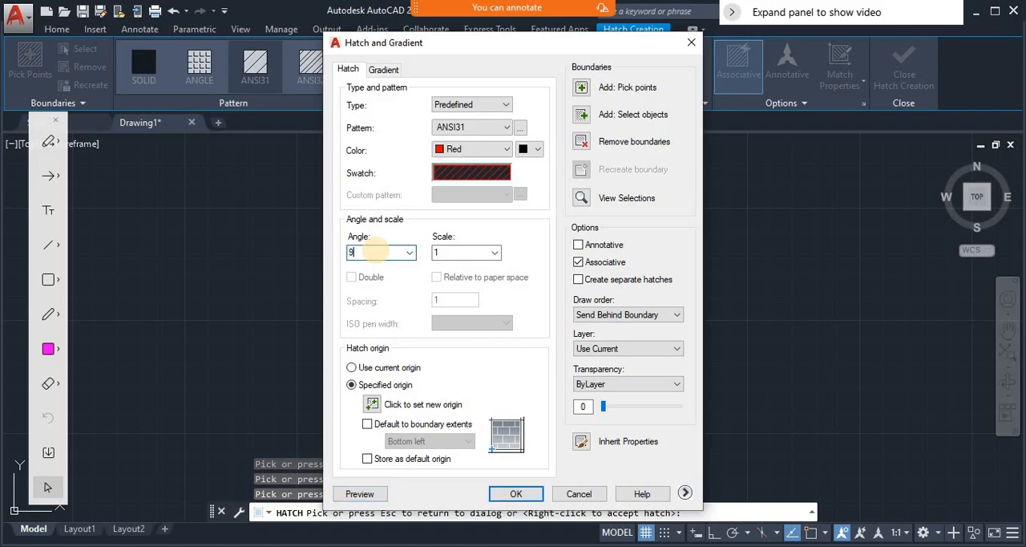
text(0)
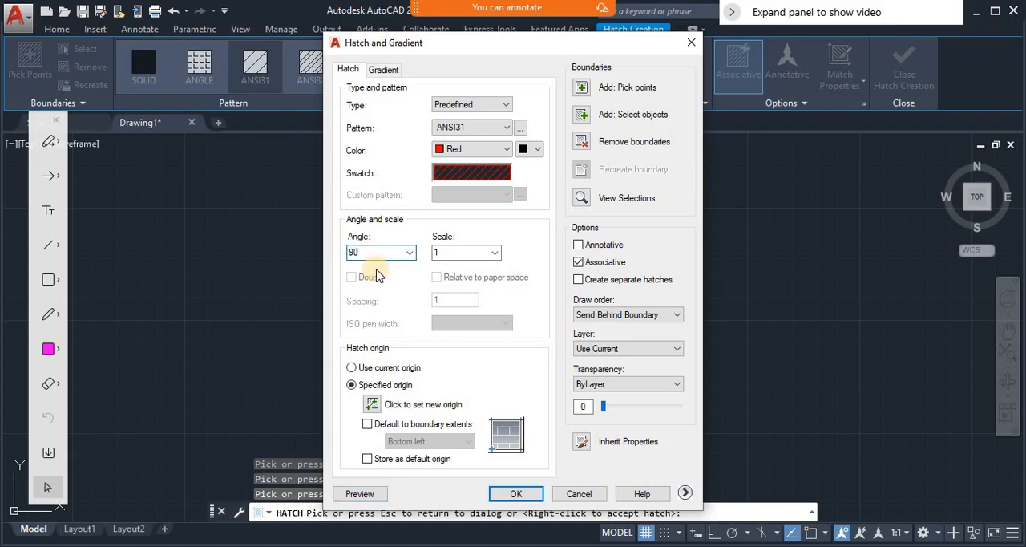
click(374, 492)
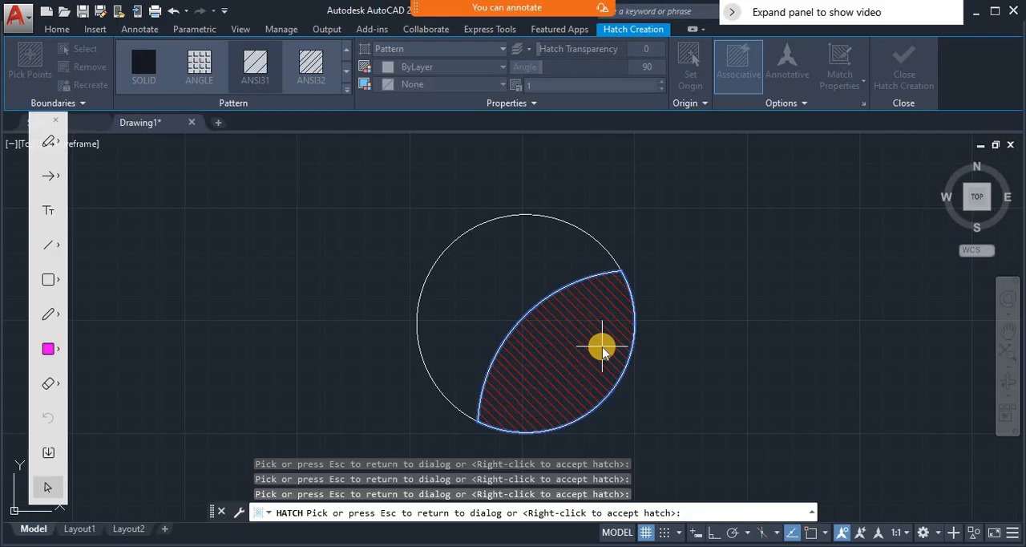
key(Escape)
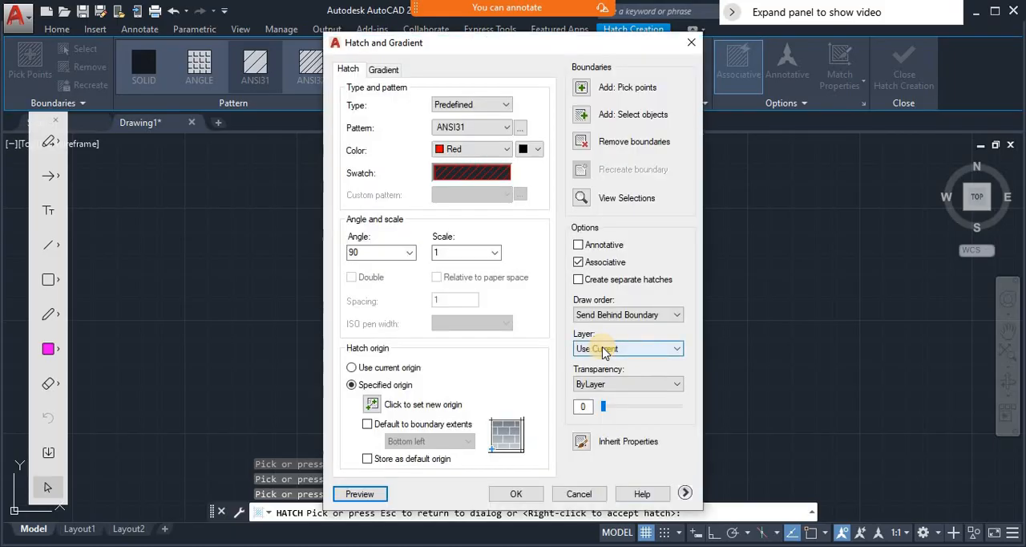
- Switch to the red-and-yellow spherical gradient (GR_SPHER), preview it and accept it as the region's fill
click(385, 70)
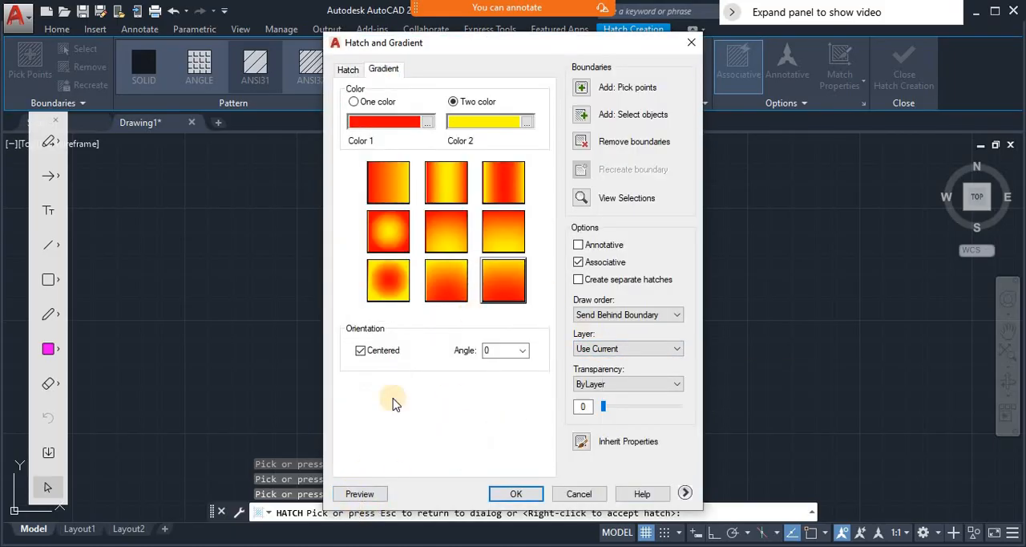
click(387, 240)
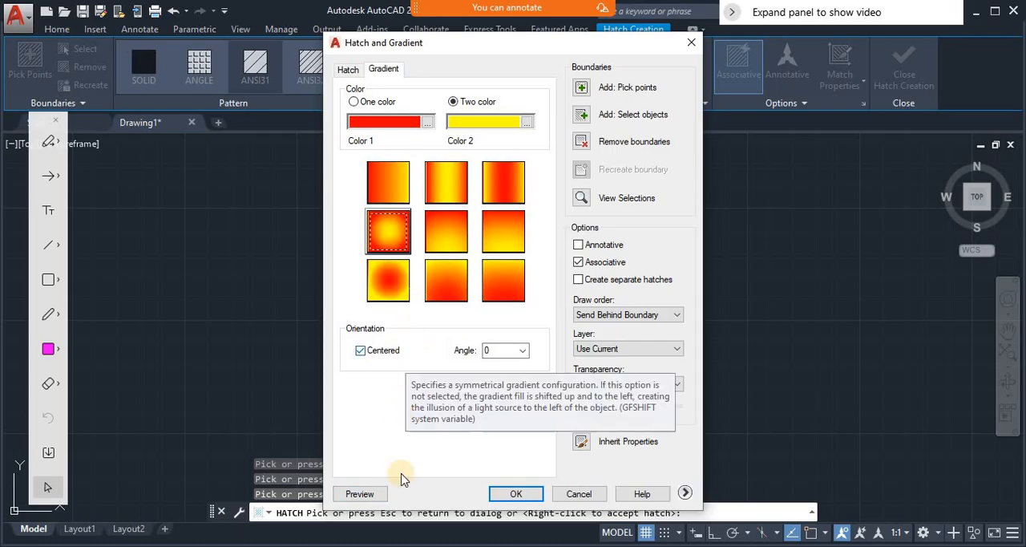
click(359, 494)
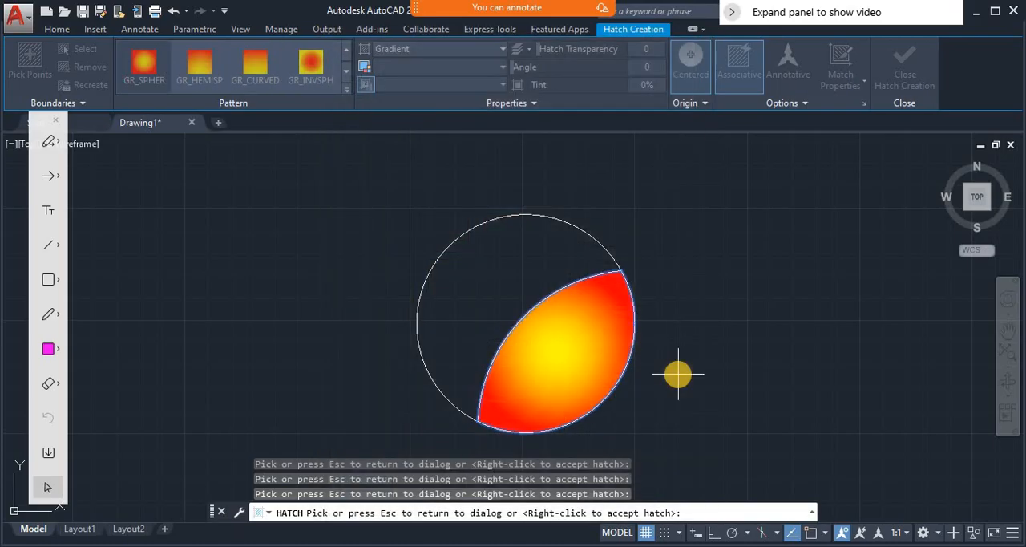
click(503, 340)
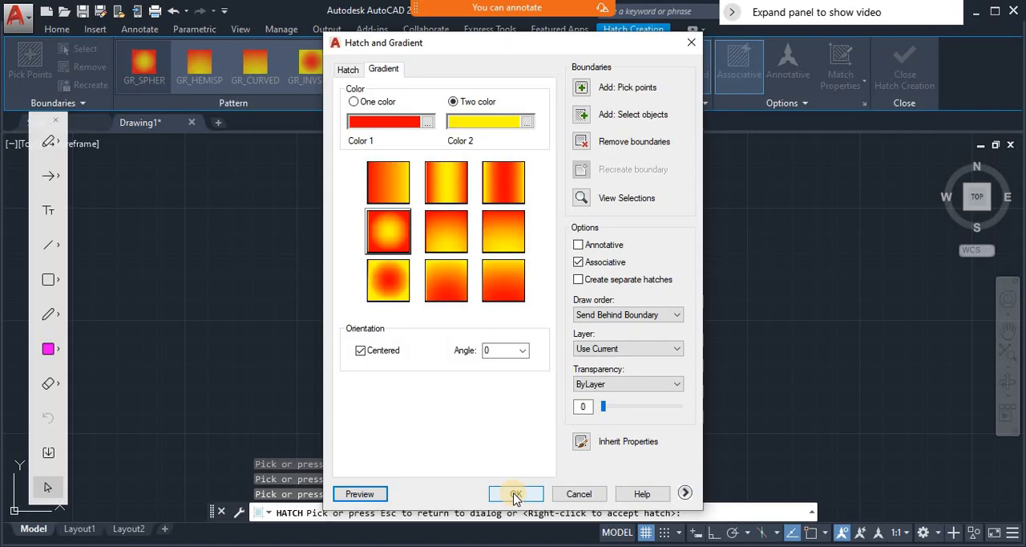
click(516, 495)
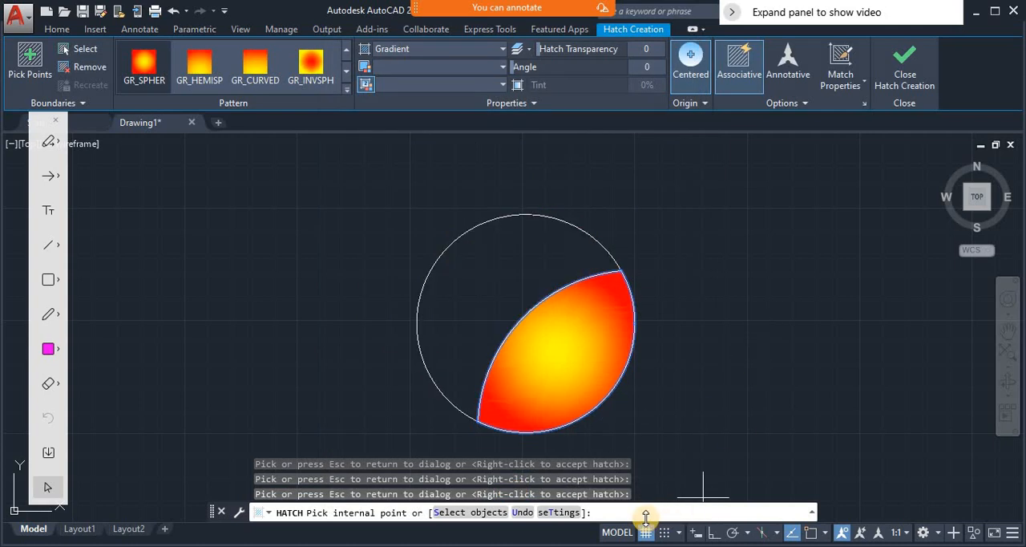
- Finish the gradient fill and zoom back to the previous view showing the eye, the nose rectangle and the reference face
click(904, 65)
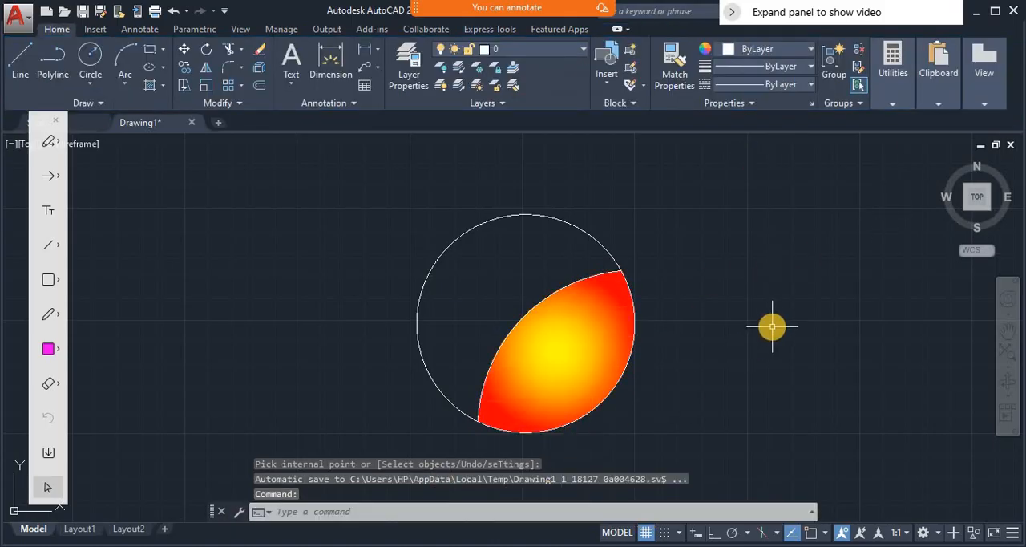
text(z)
key(Return)
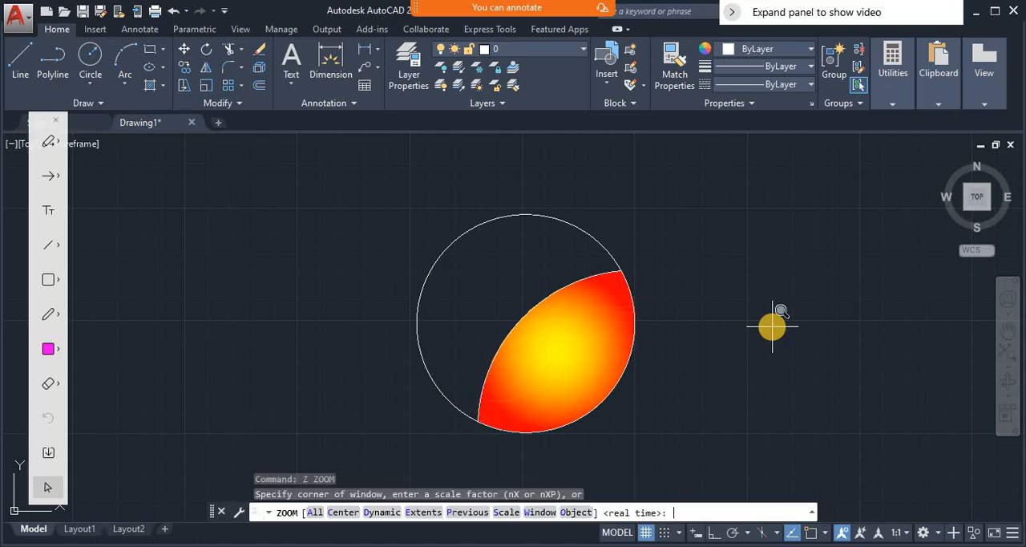
text(p)
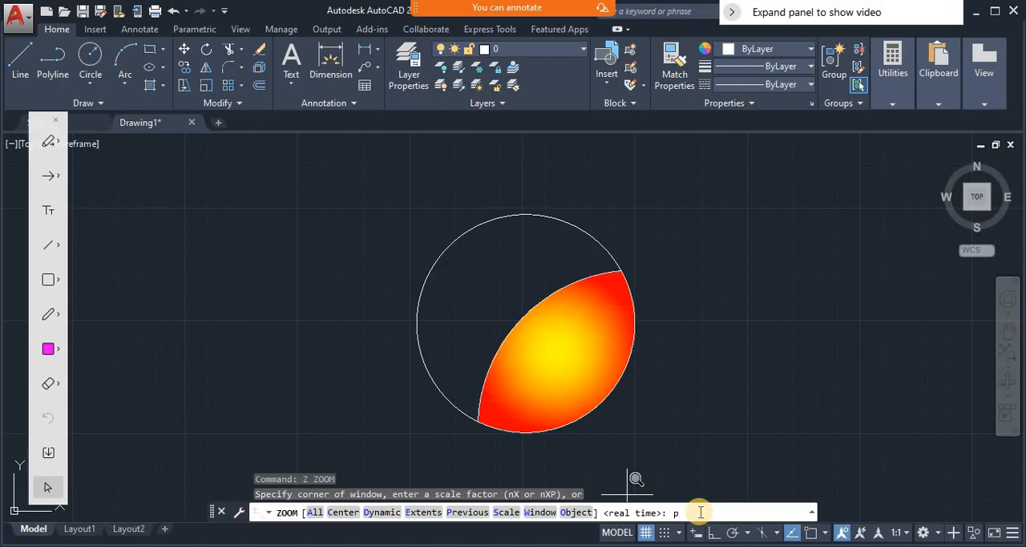
key(Return)
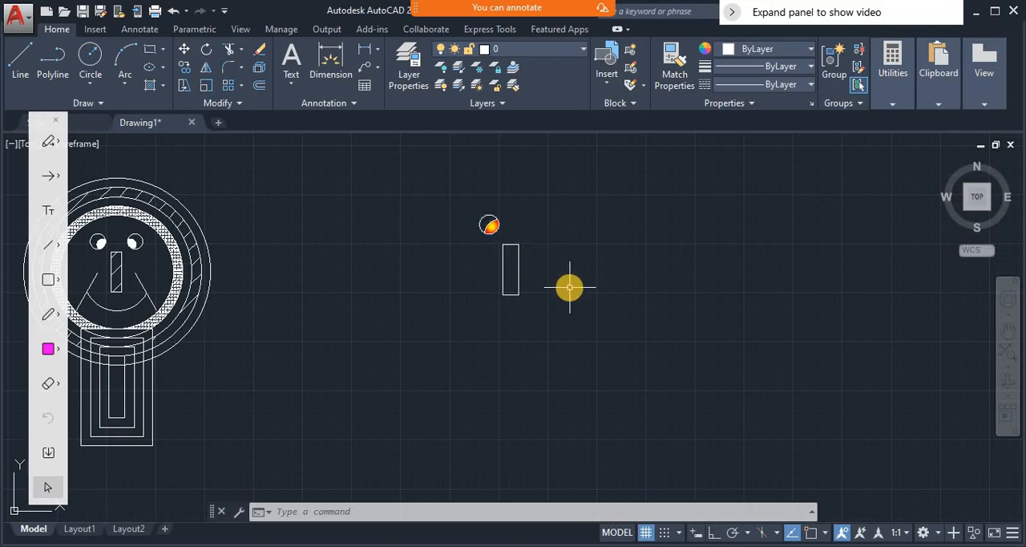
- Turn on object snap and draw a vertical line about 356 units up from the midpoint of the nose rectangle's upper edge
text(L)
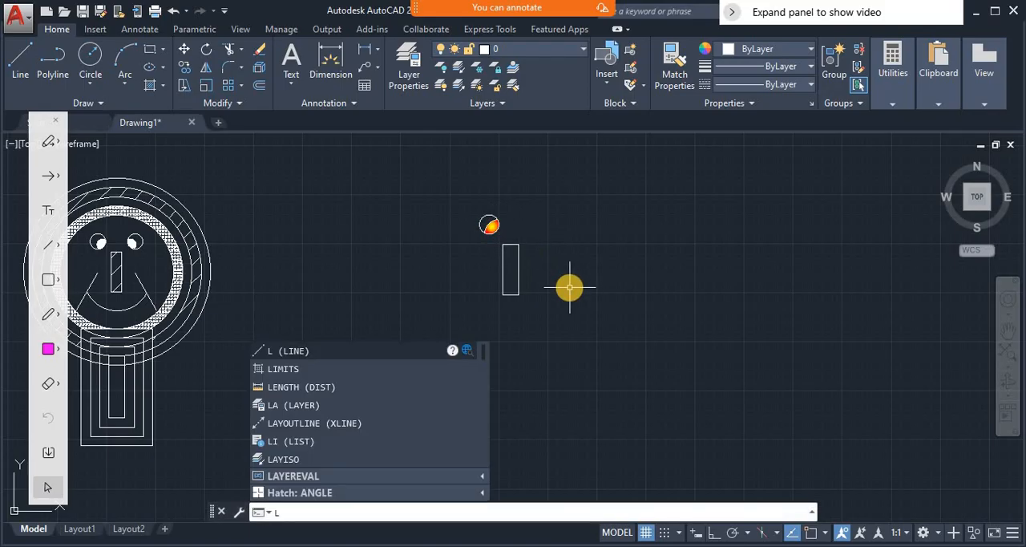
key(Return)
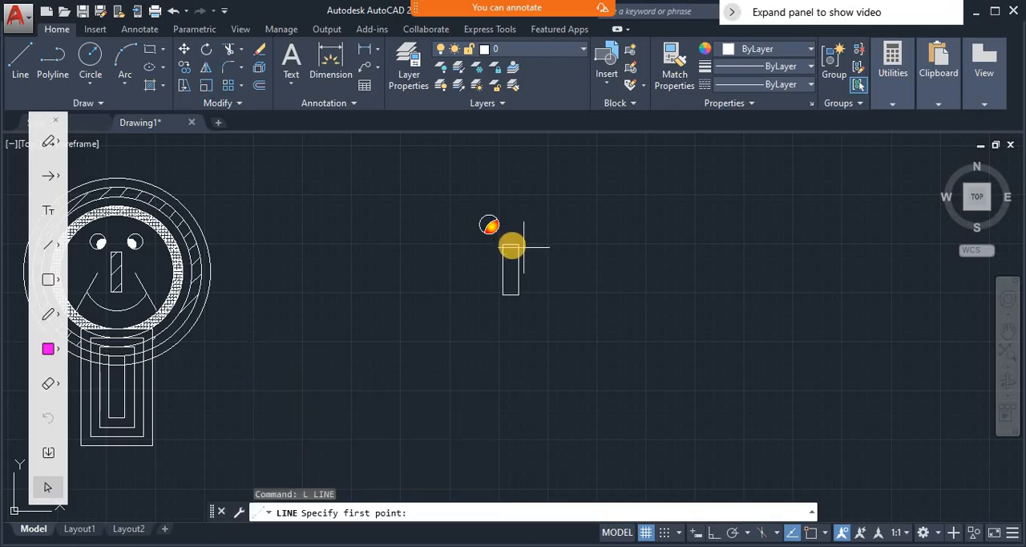
click(812, 532)
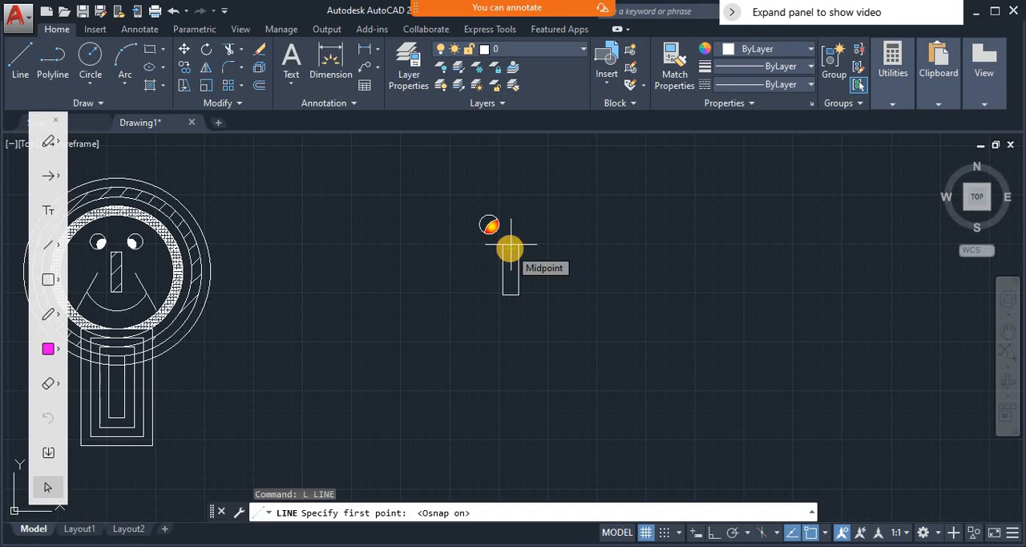
click(510, 248)
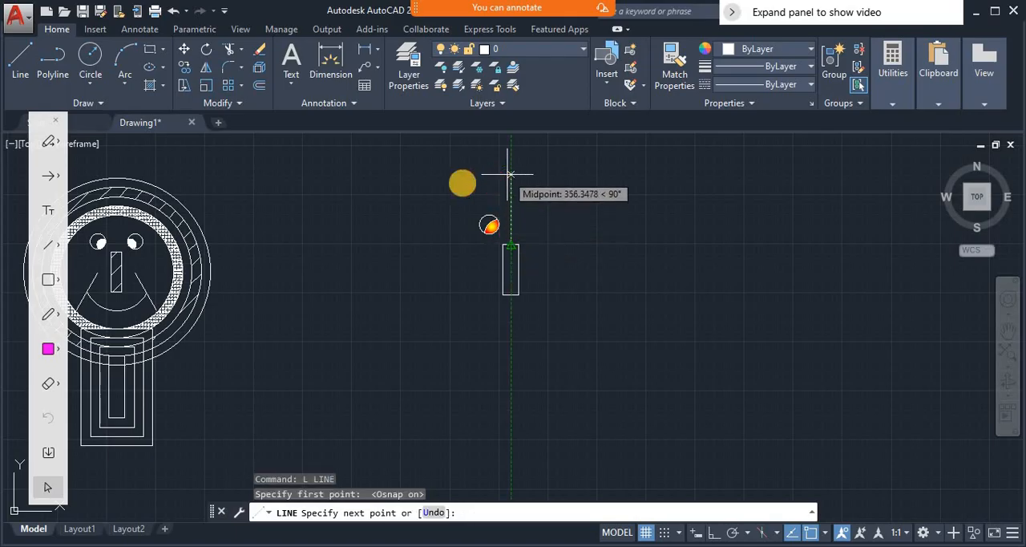
click(507, 172)
key(Return)
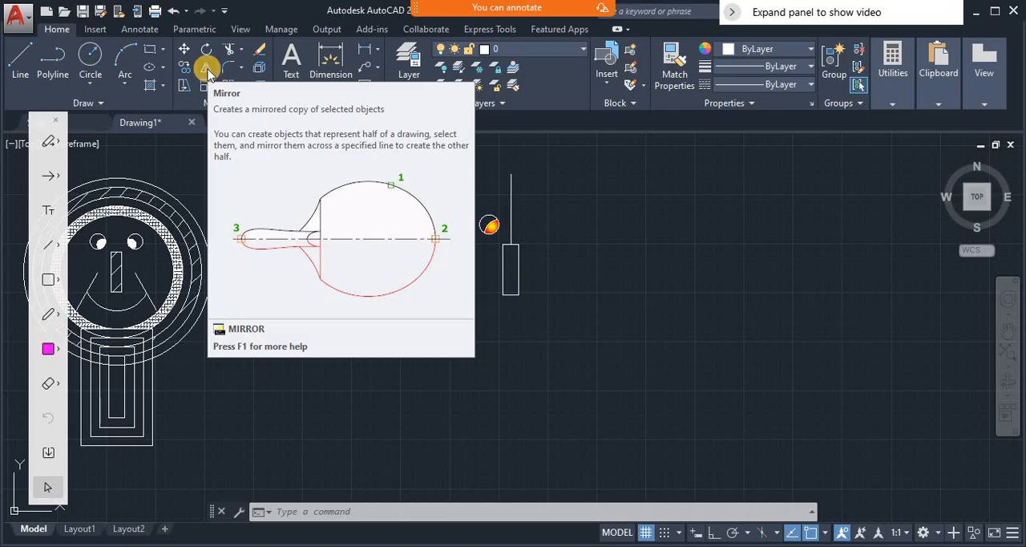
- Mirror the gradient-filled eye across the vertical helper line, keeping the source objects
text(MI)
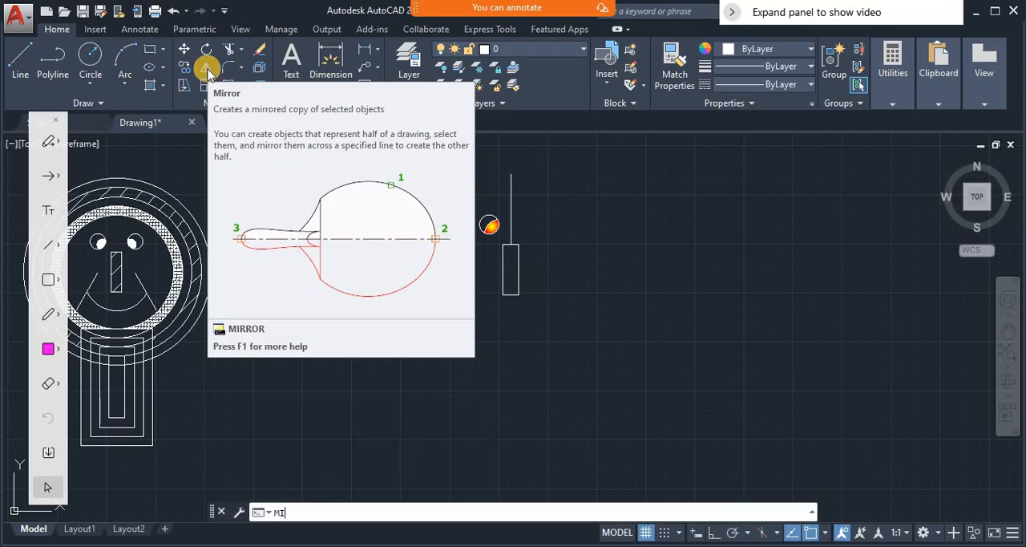
key(Return)
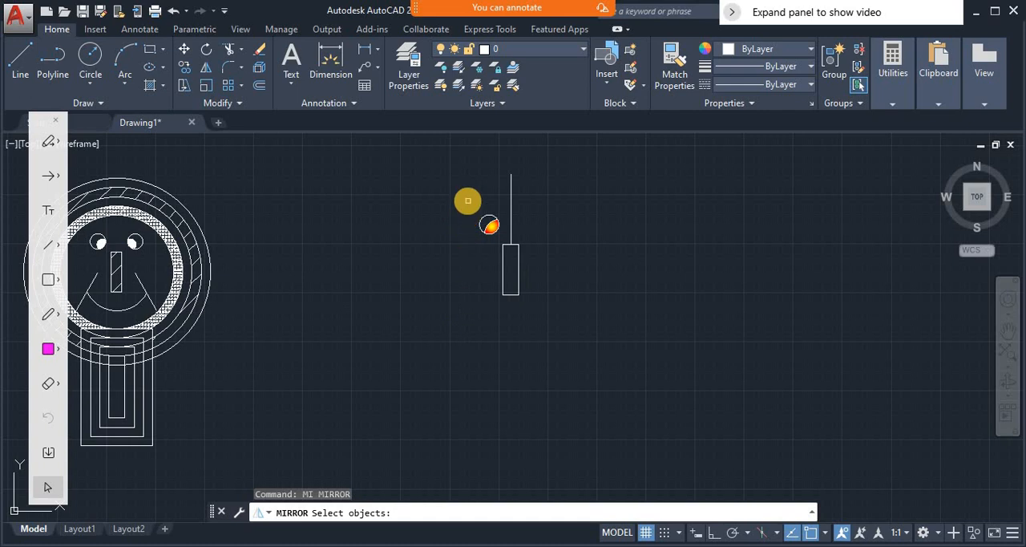
click(472, 205)
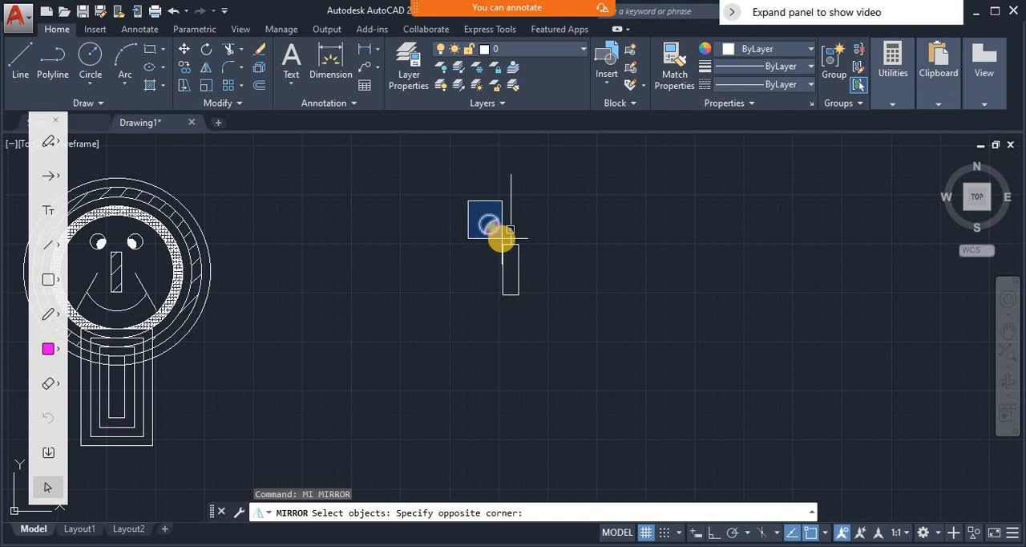
click(502, 238)
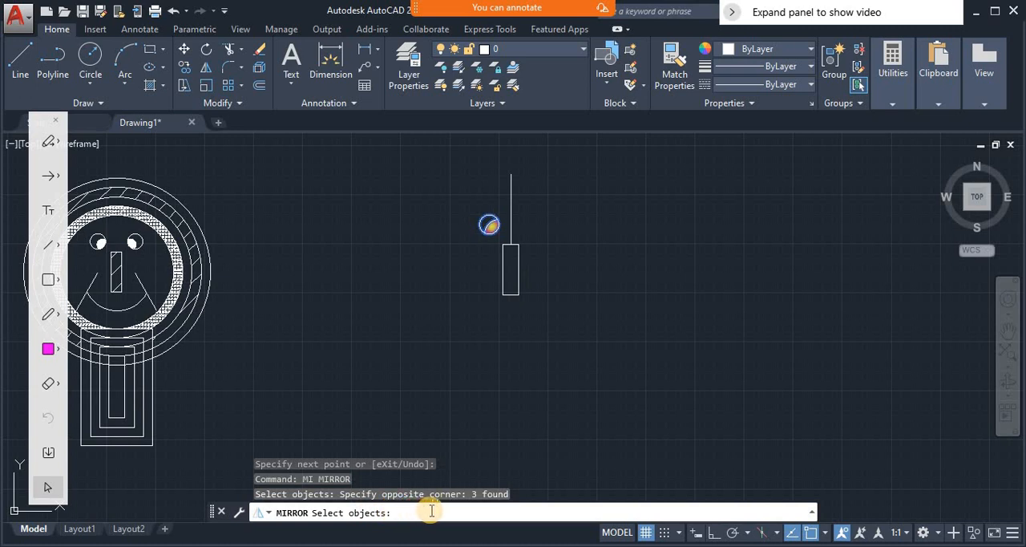
key(Return)
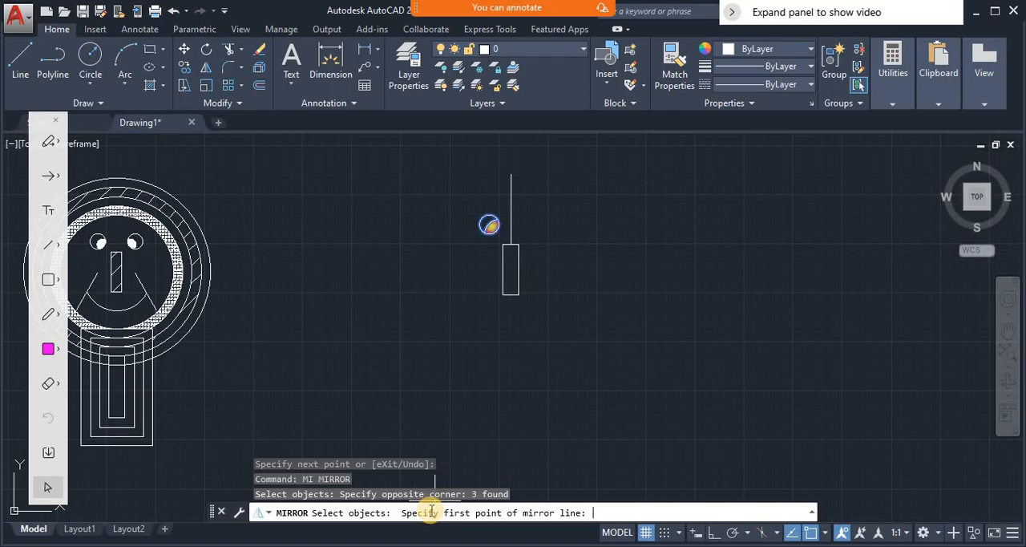
click(511, 244)
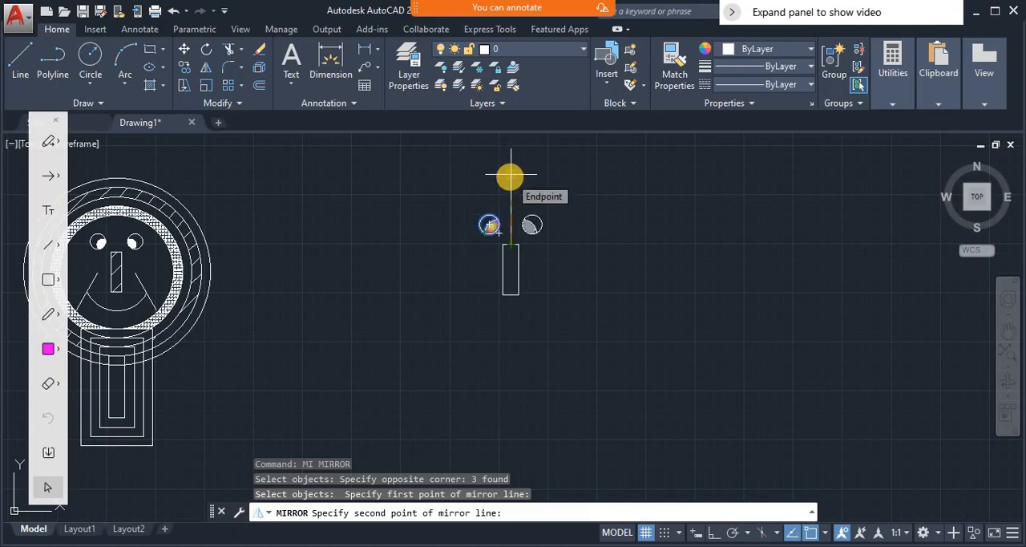
click(511, 175)
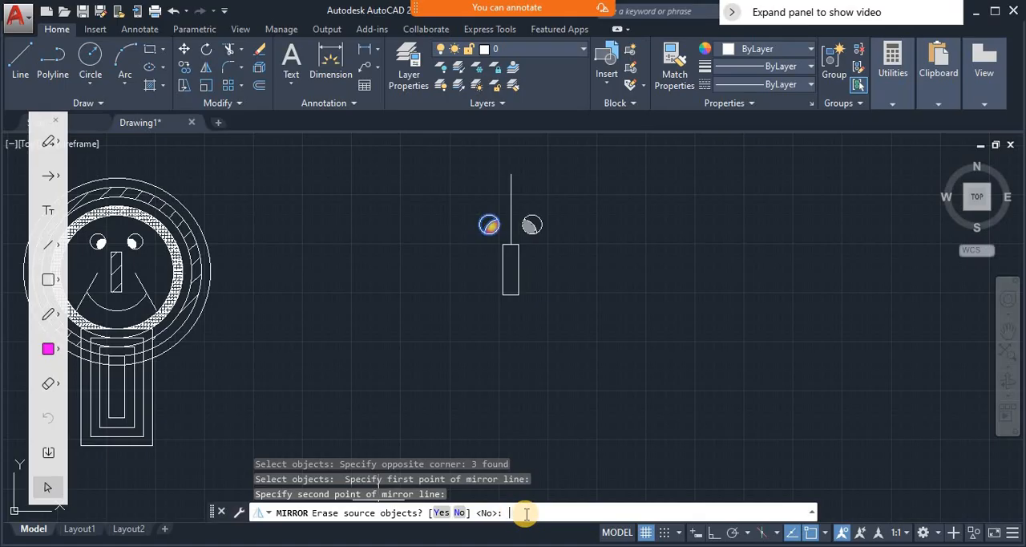
text(n)
key(Return)
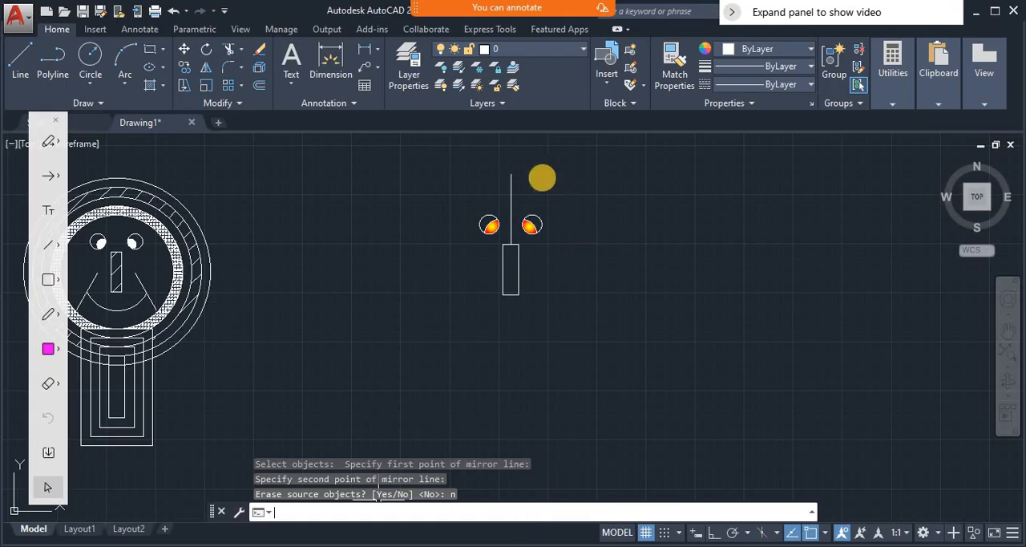
- Delete the vertical helper line above the nose rectangle
click(511, 176)
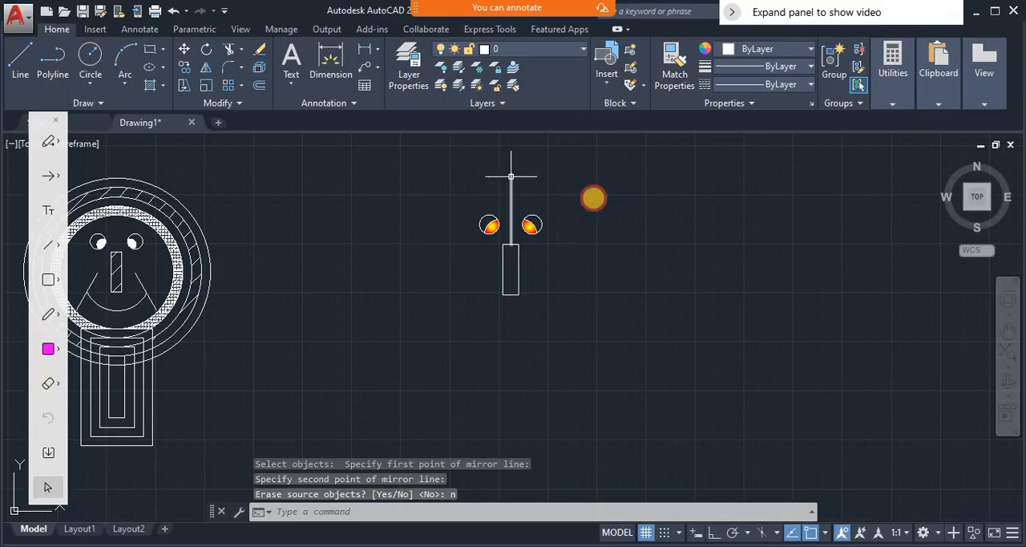
key(Delete)
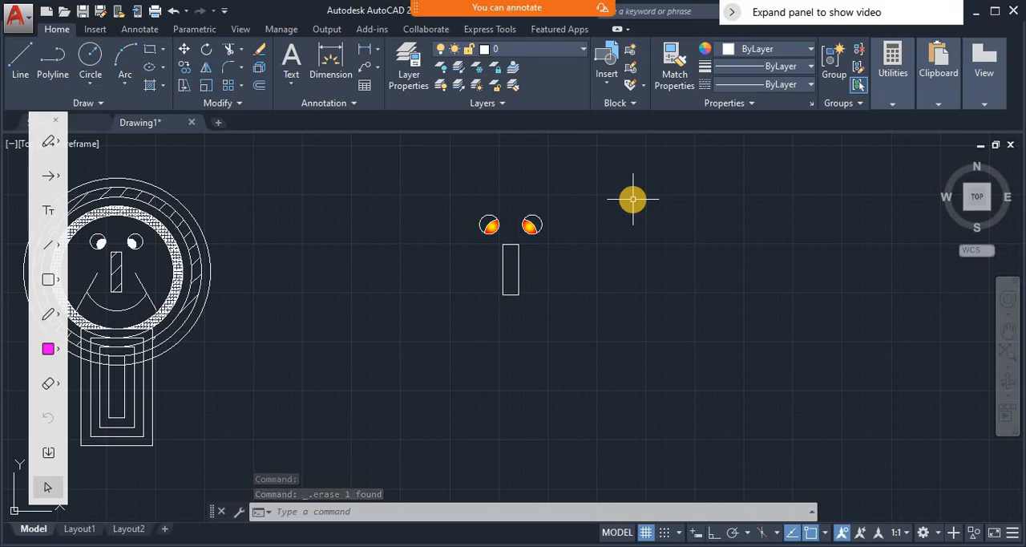
- Erase the mirrored copy of the eye, including its circle, arc and gradient fill
text(e)
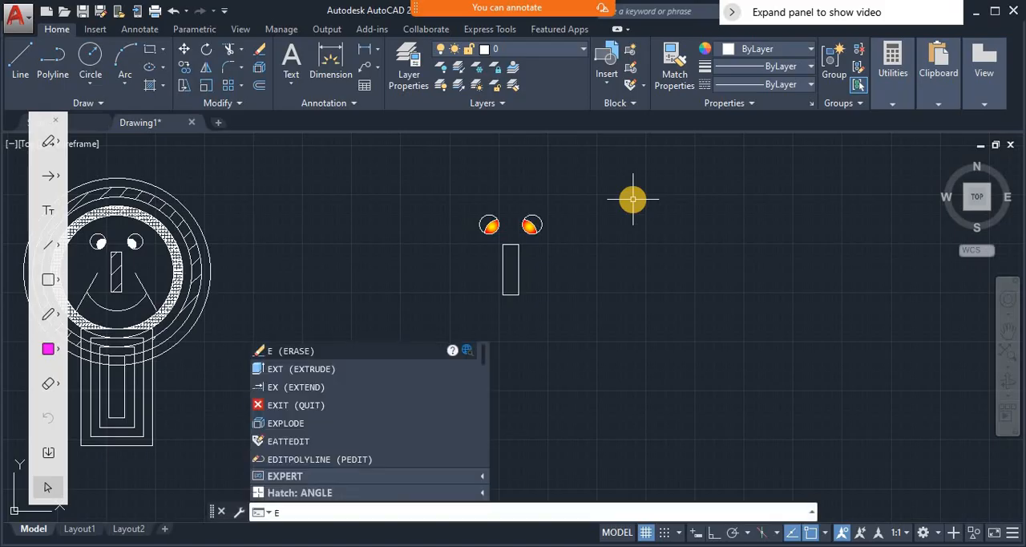
key(Return)
click(514, 198)
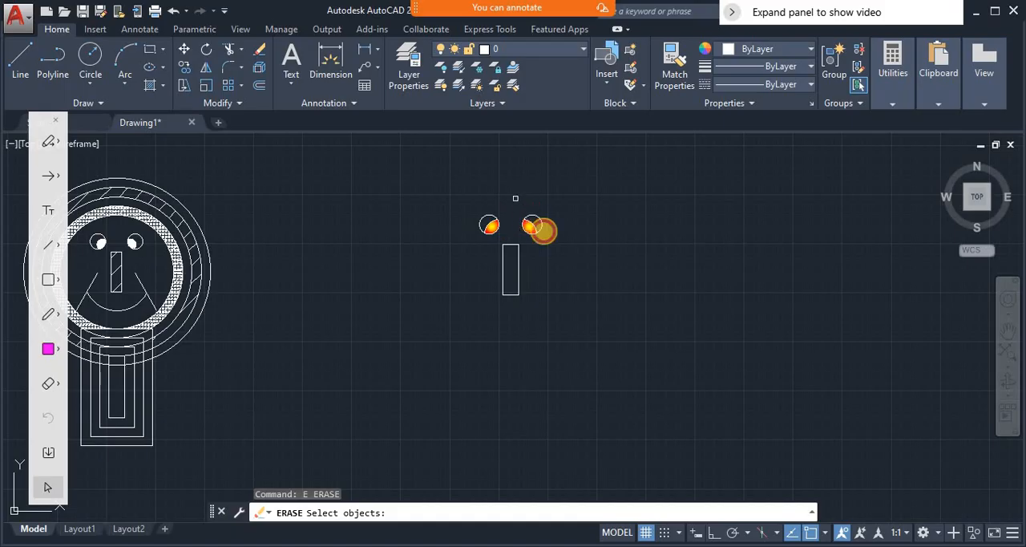
click(553, 237)
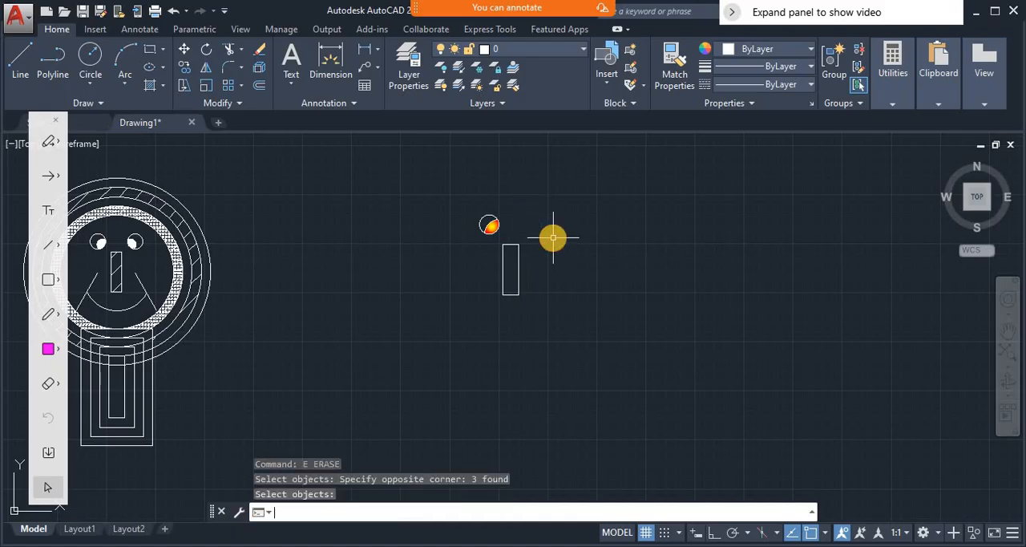
- Mirror the filled eye about a vertical axis through the midpoint of the nose rectangle's upper edge, keeping the source objects
text(mi)
key(Return)
click(479, 212)
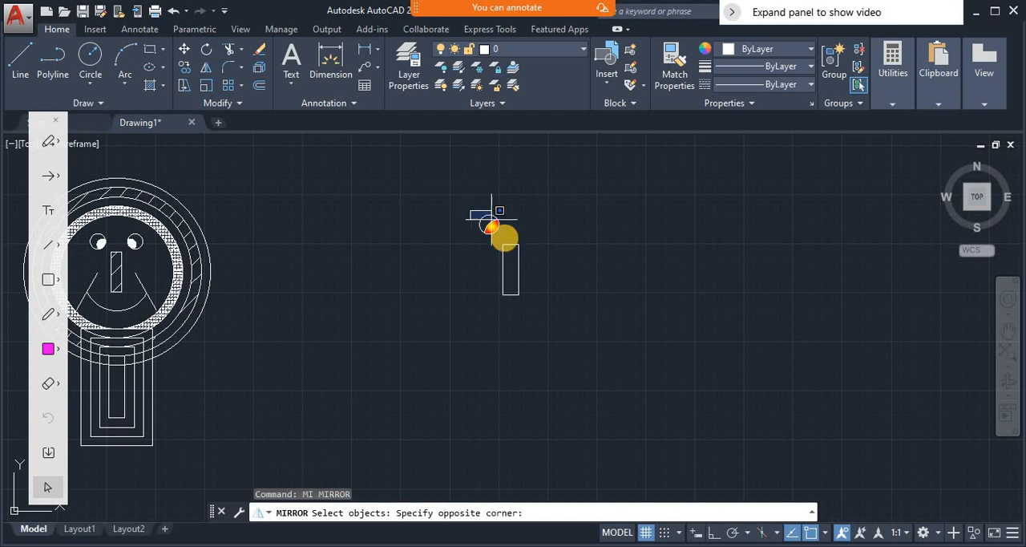
click(504, 238)
key(Return)
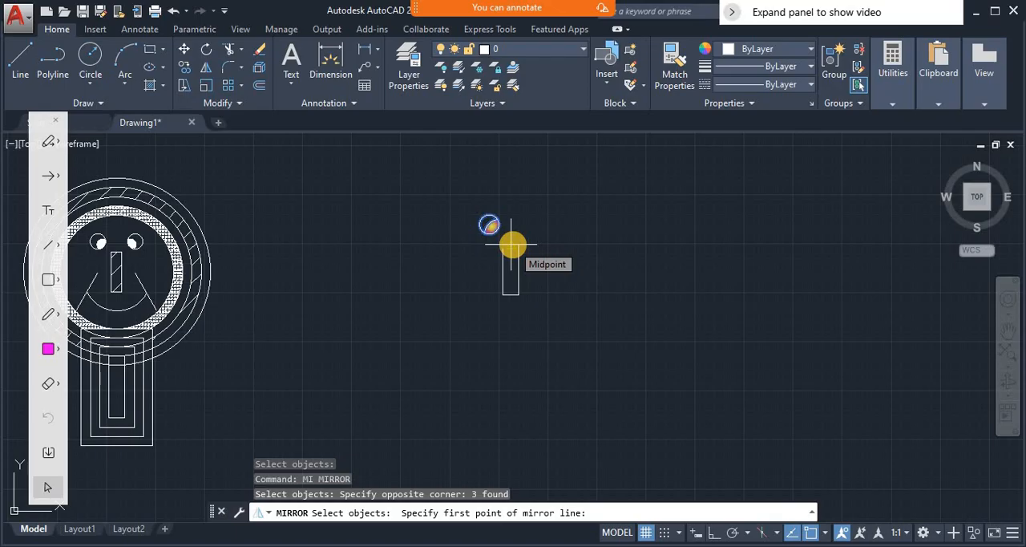
click(513, 245)
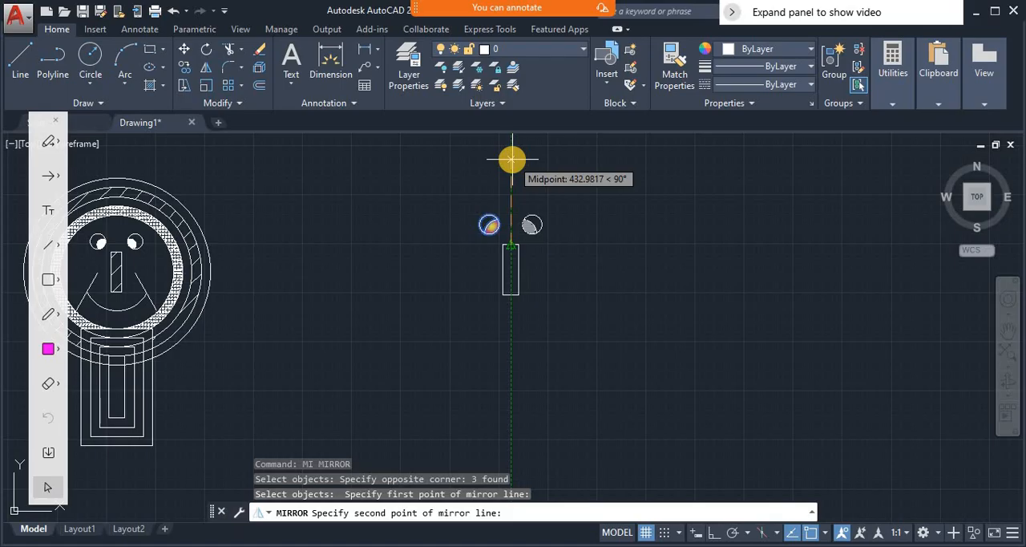
click(512, 160)
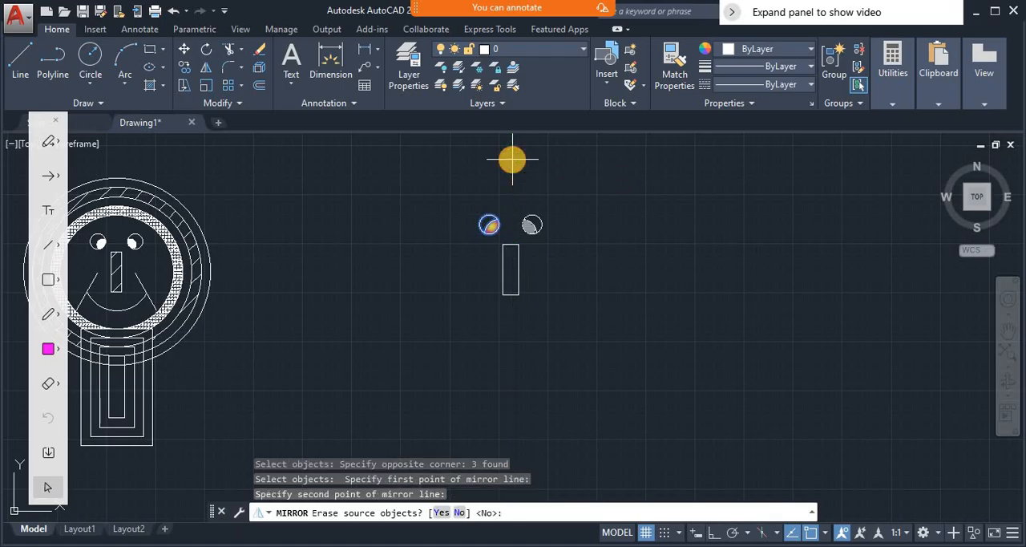
key(Return)
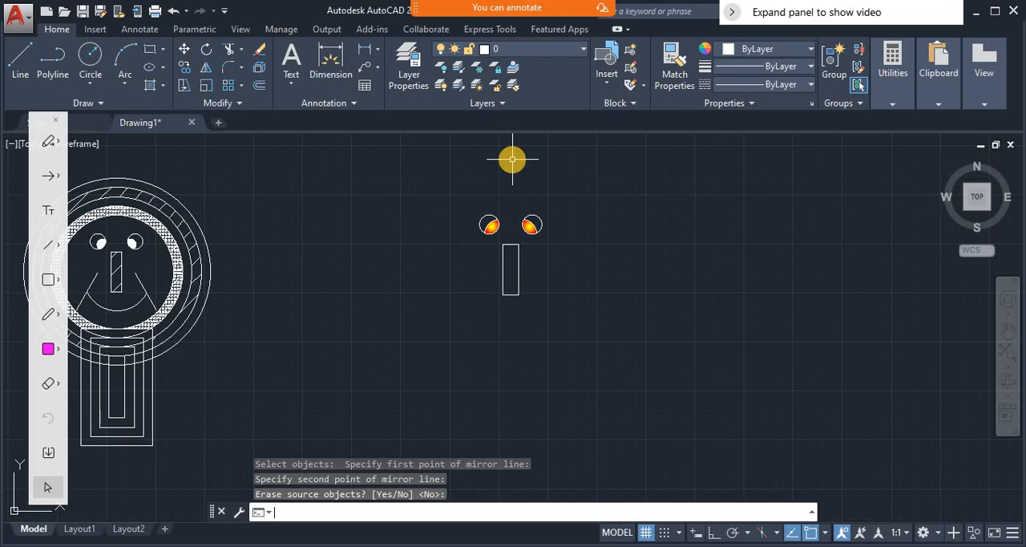
- Fill the nose rectangle with the red-and-yellow two-color spherical gradient
text(h)
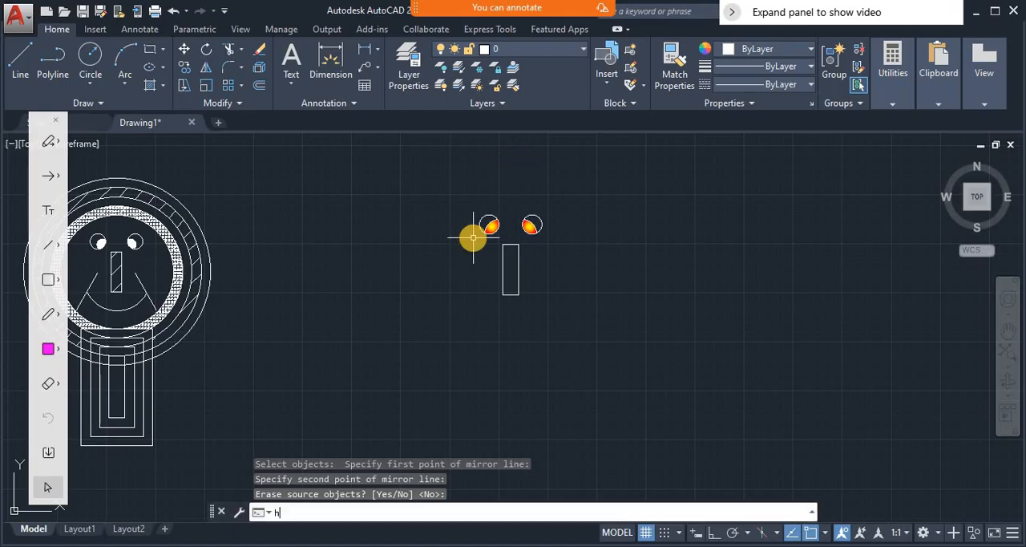
key(Return)
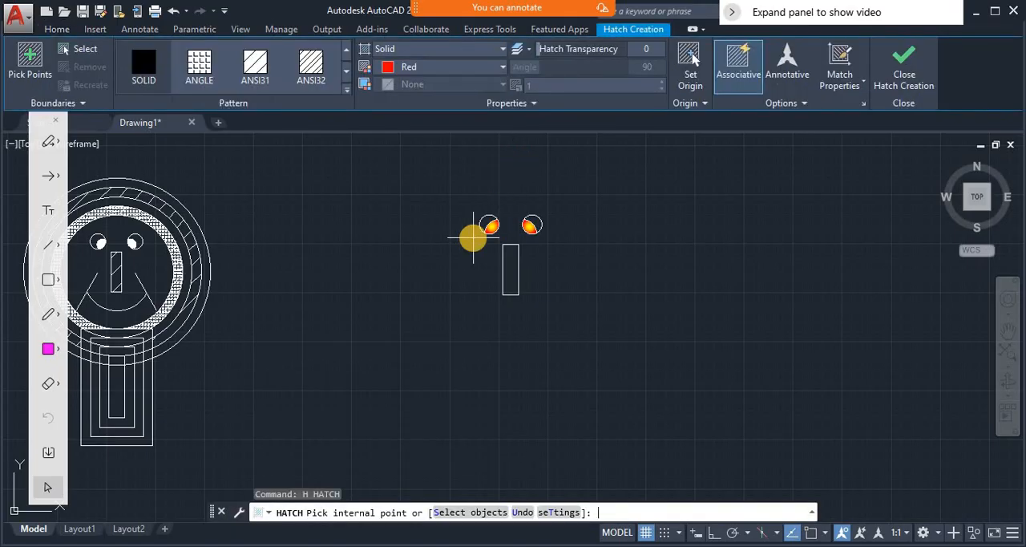
click(864, 103)
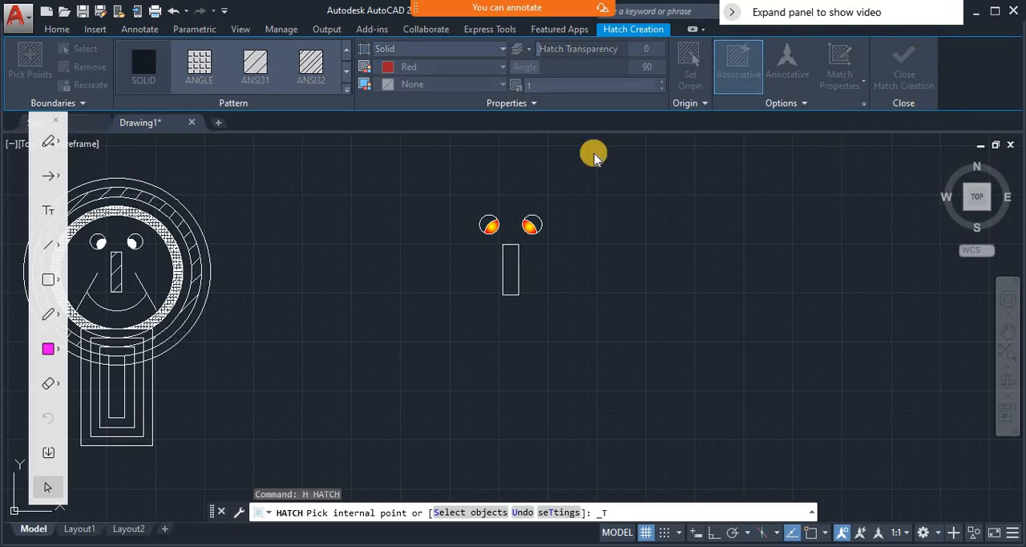
click(381, 69)
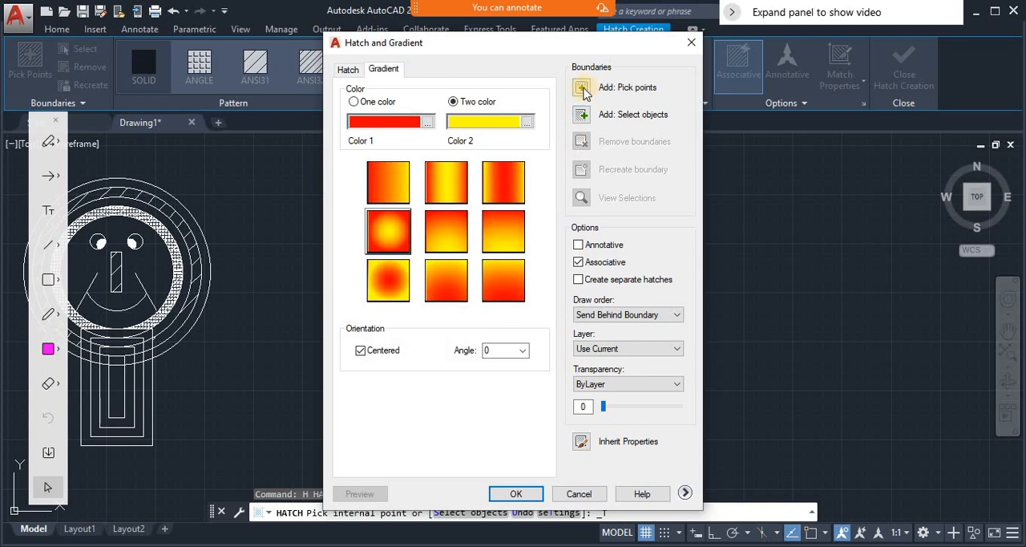
click(582, 88)
click(511, 276)
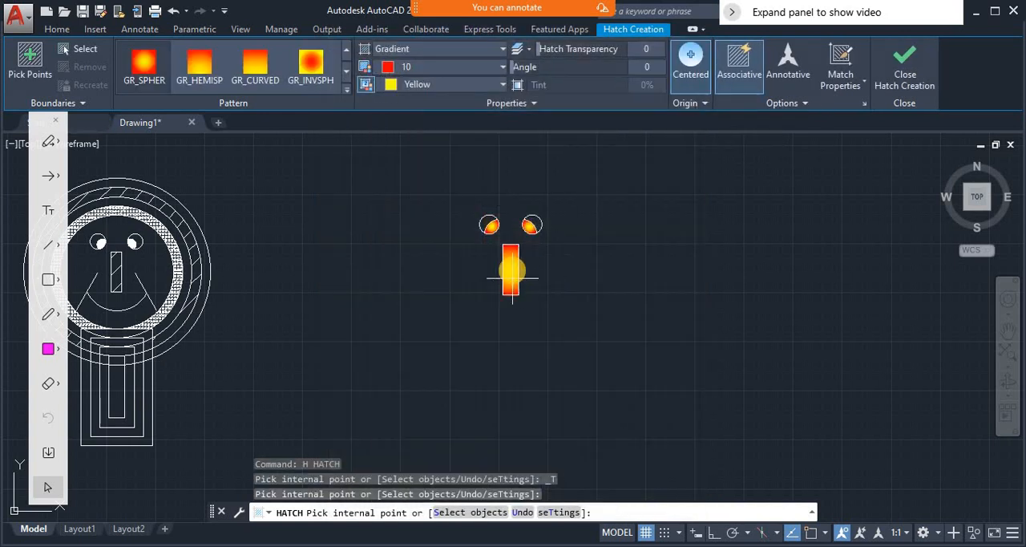
click(511, 276)
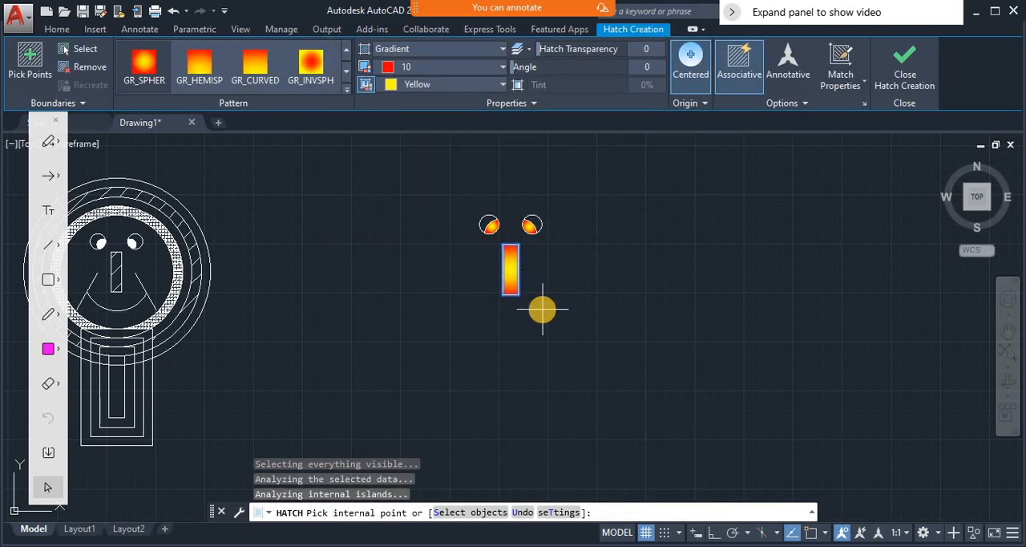
key(Return)
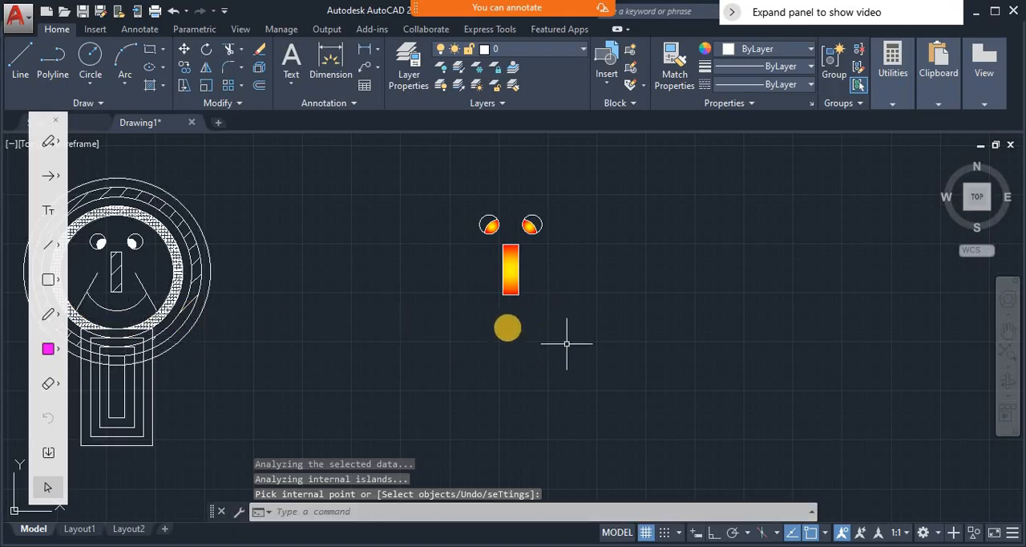
- Draw a circle with a radius of about 244 centred on the middle of the nose rectangle
text(c)
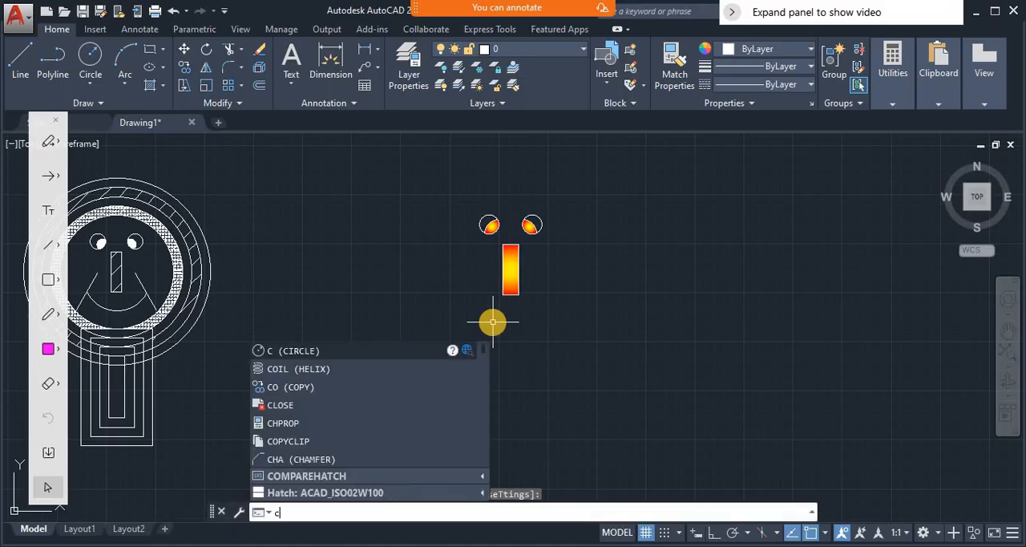
key(Return)
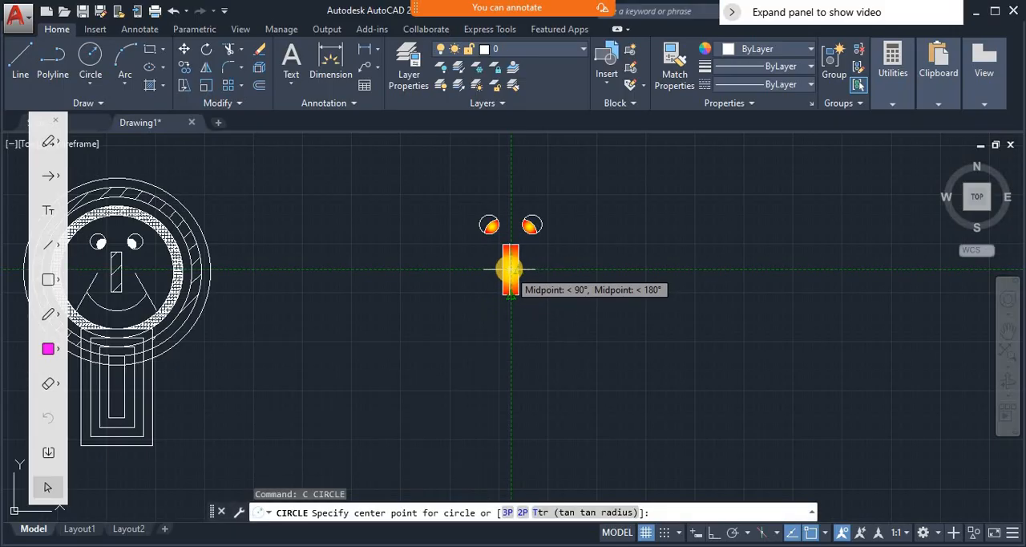
click(511, 269)
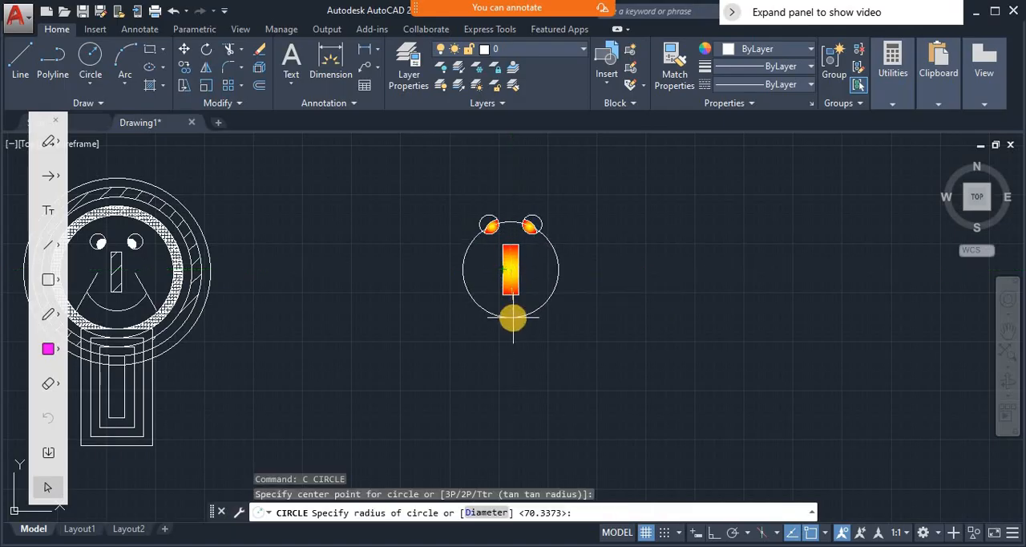
click(513, 317)
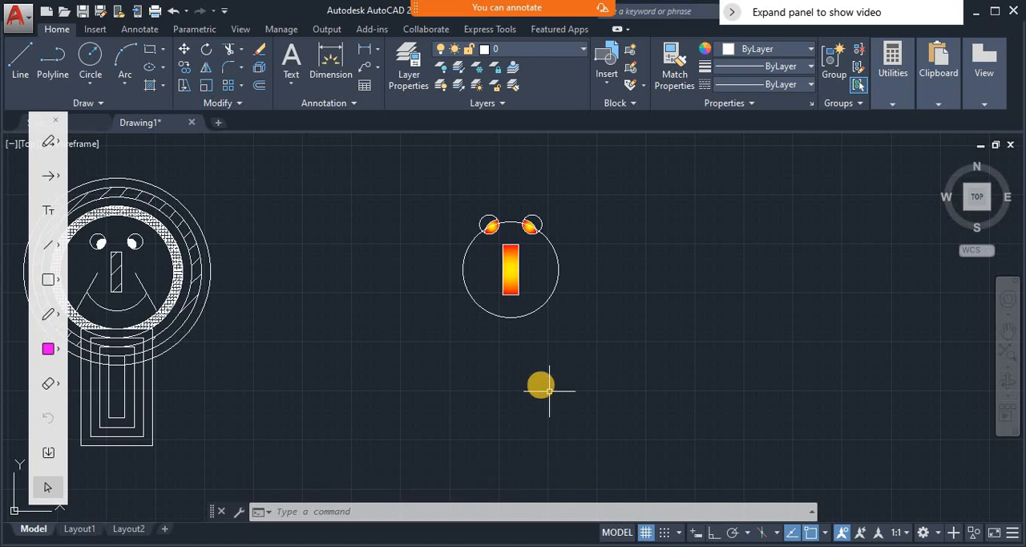
- Draw a slanted cheek line to the left of the nose, crossing the circle's lower-left part down to just outside it
text(l)
key(Return)
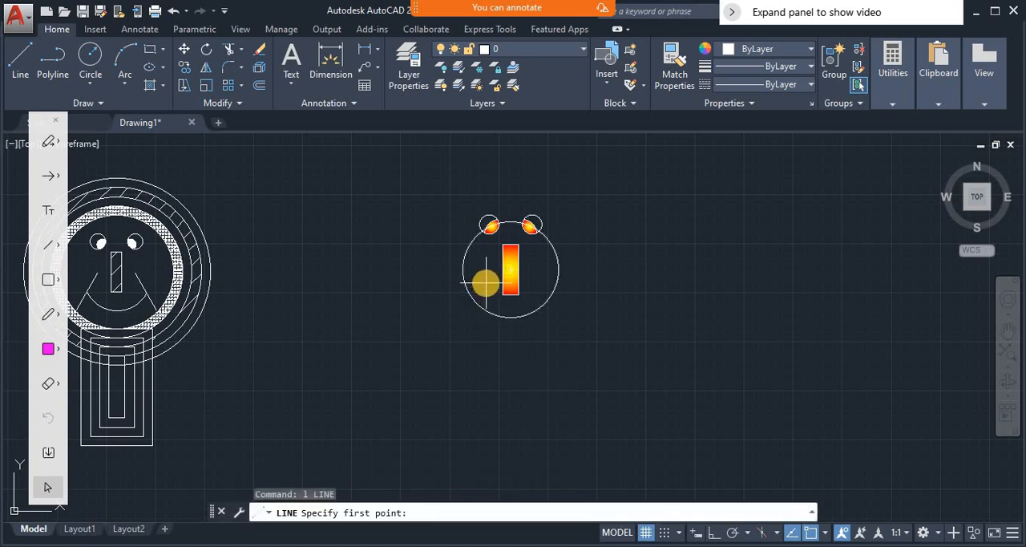
click(487, 280)
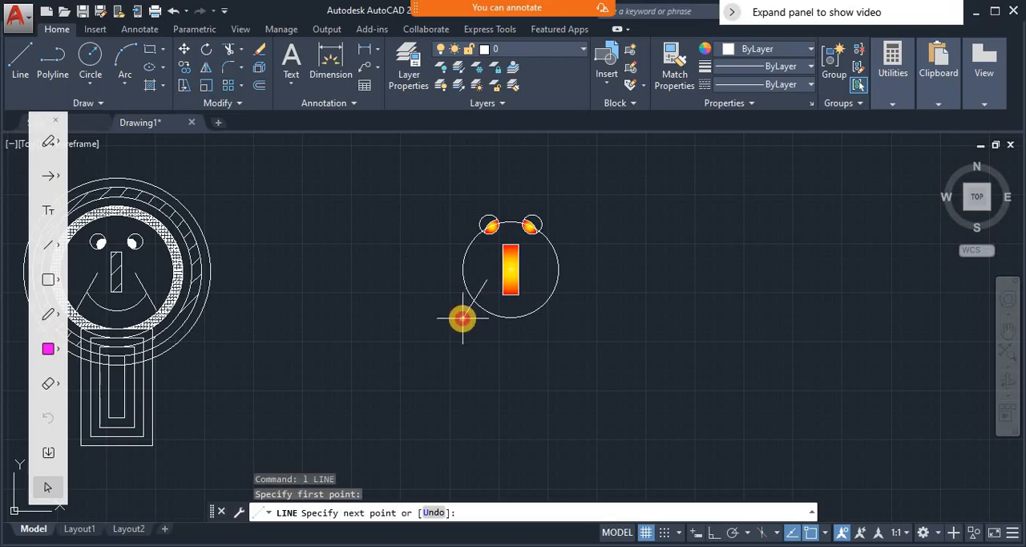
click(462, 318)
key(Return)
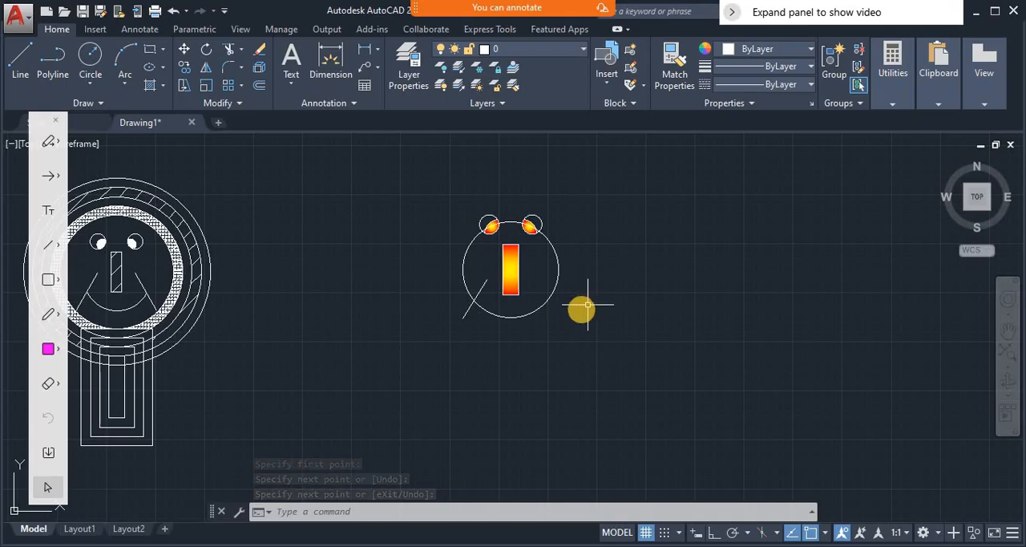
- Mirror the slanted cheek line about a vertical axis through the midpoint of the nose's lower edge, with Ortho on, keeping the source line
text(m)
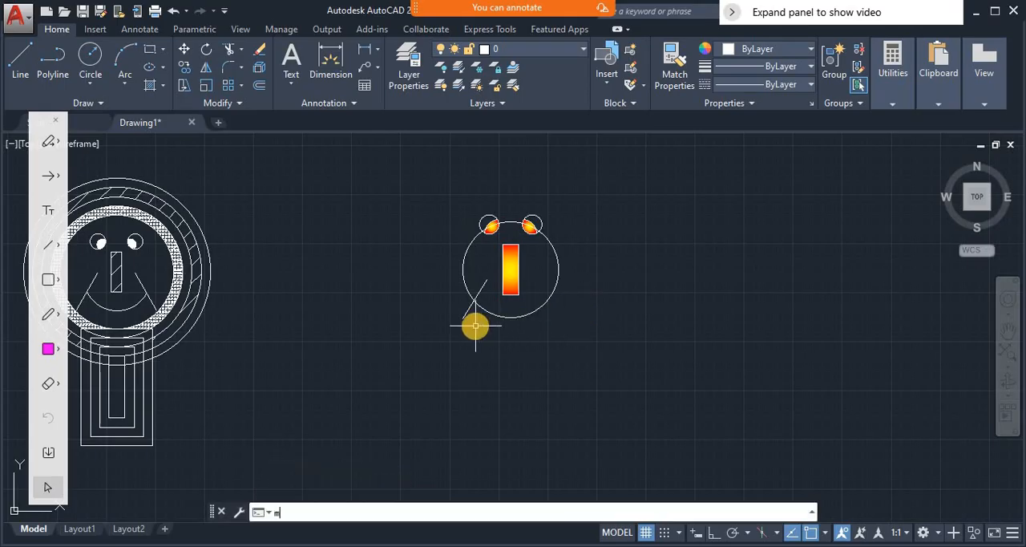
text(i)
key(Return)
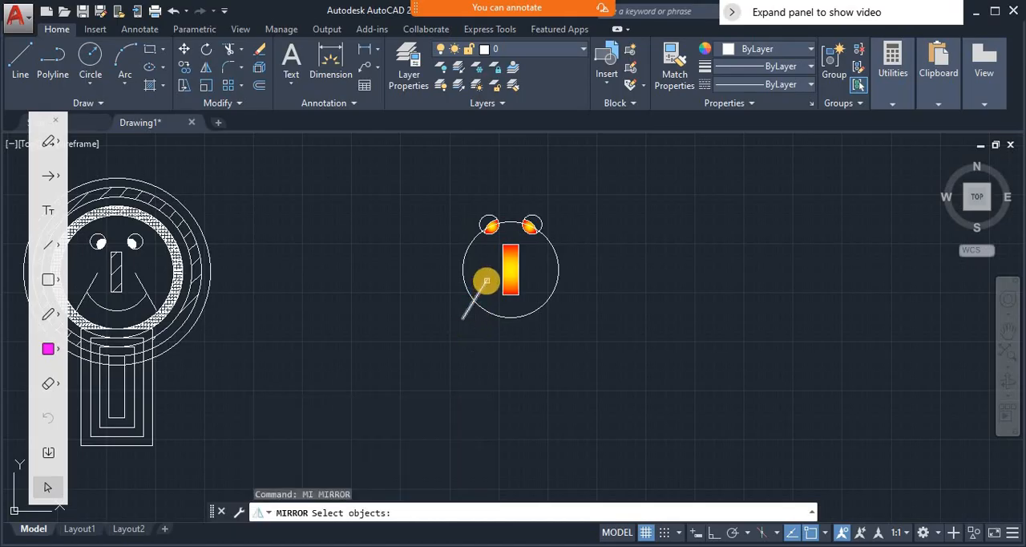
click(487, 280)
key(Return)
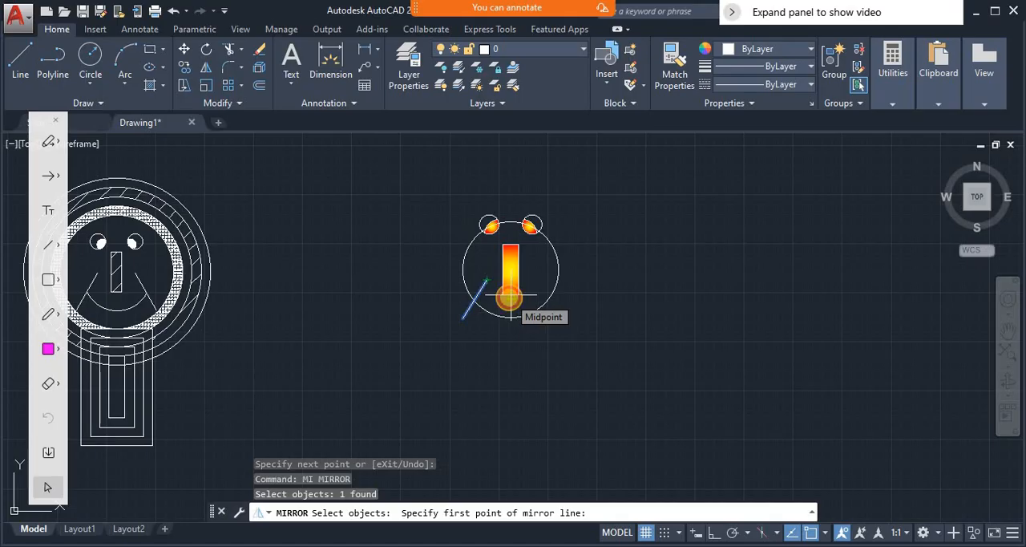
click(510, 295)
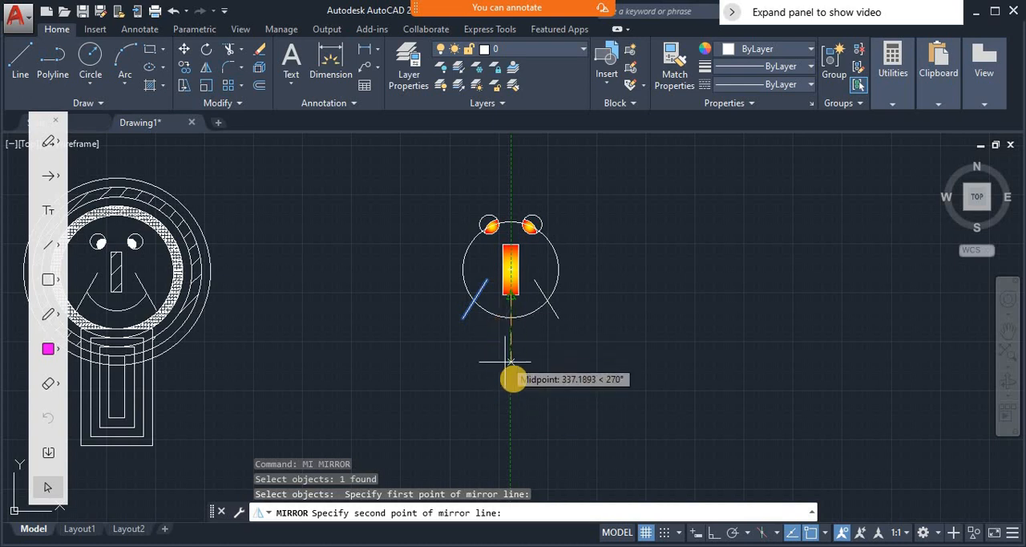
click(711, 534)
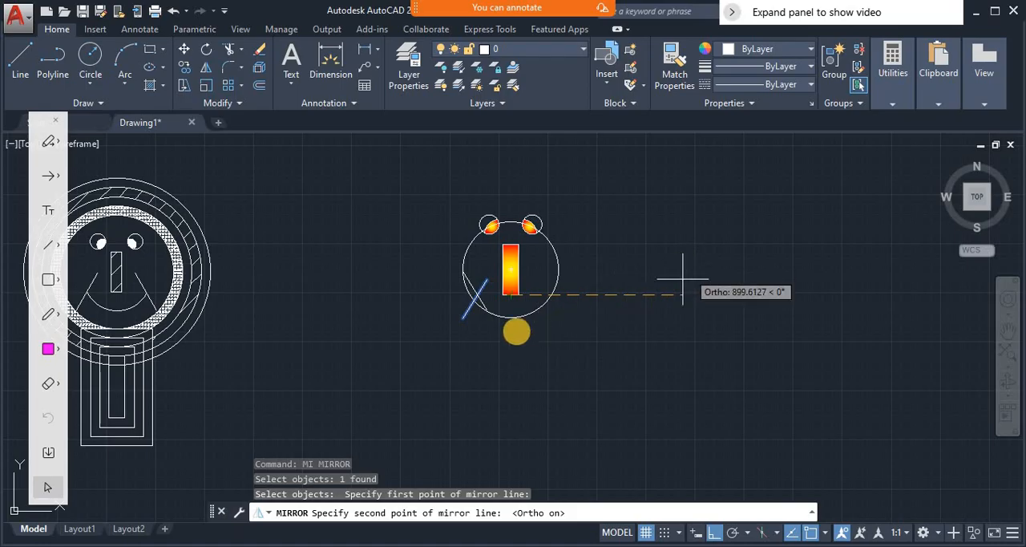
click(510, 372)
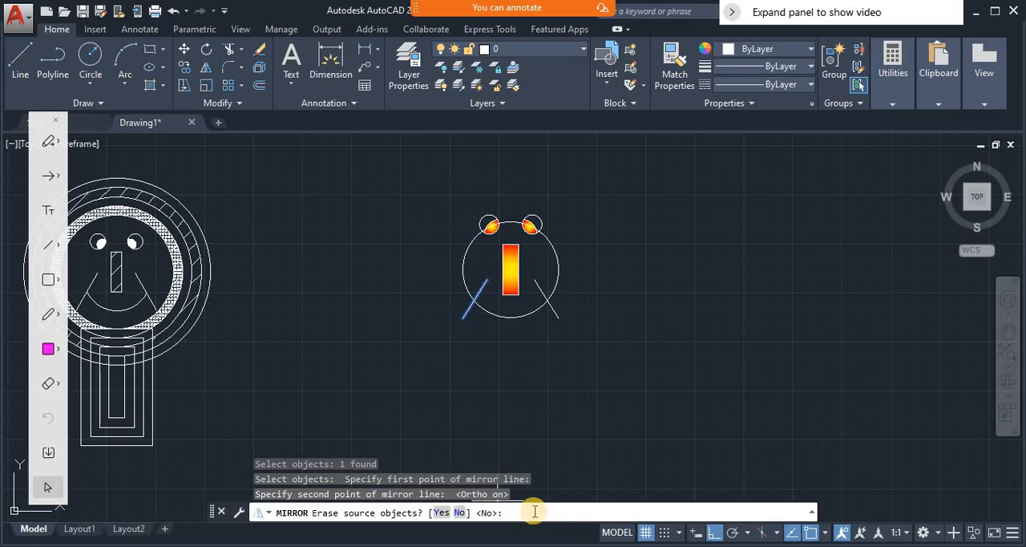
key(Return)
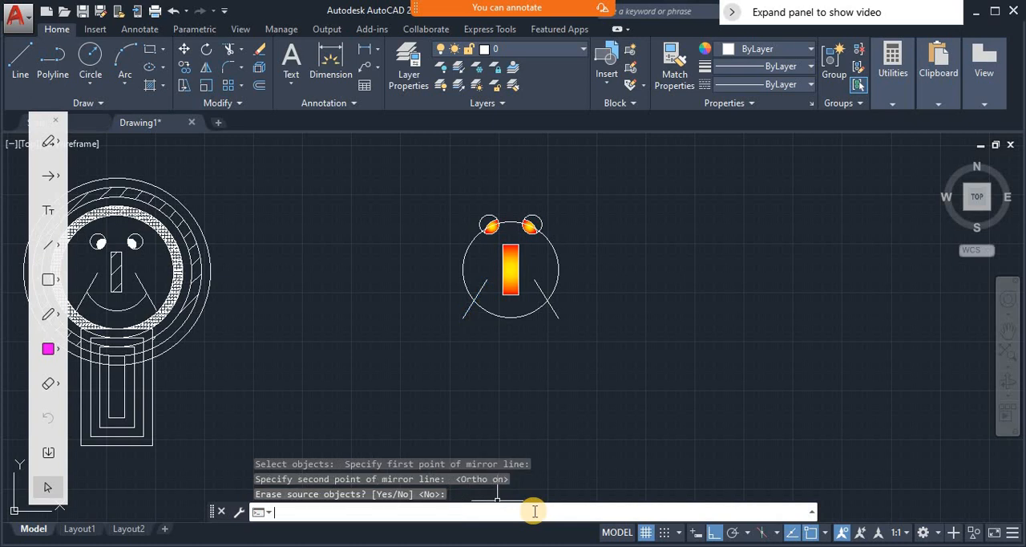
text(tr)
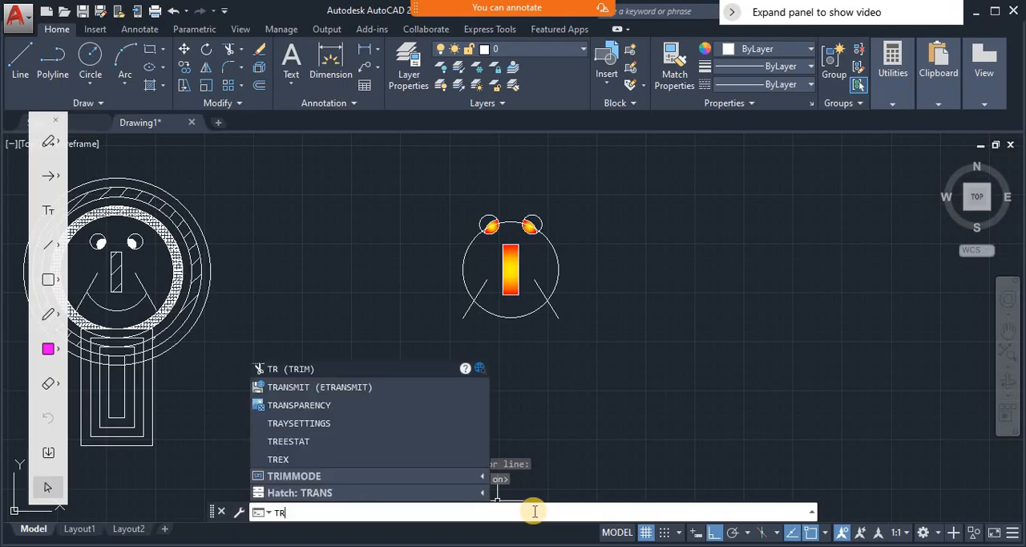
key(Escape)
key(Escape)
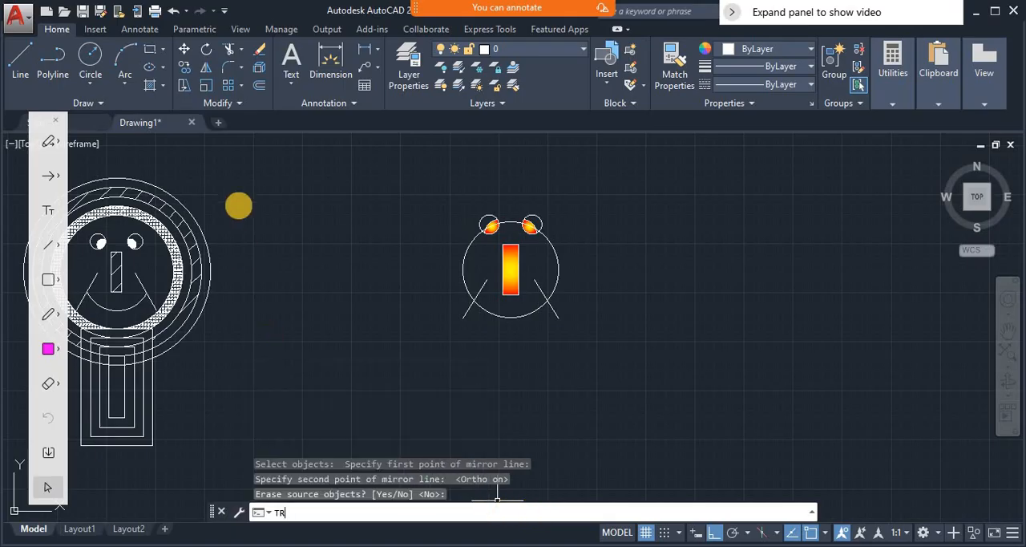
- Trim away the circle's upper part using both cheek lines as cutting edges, leaving only the smile arc between them
click(230, 51)
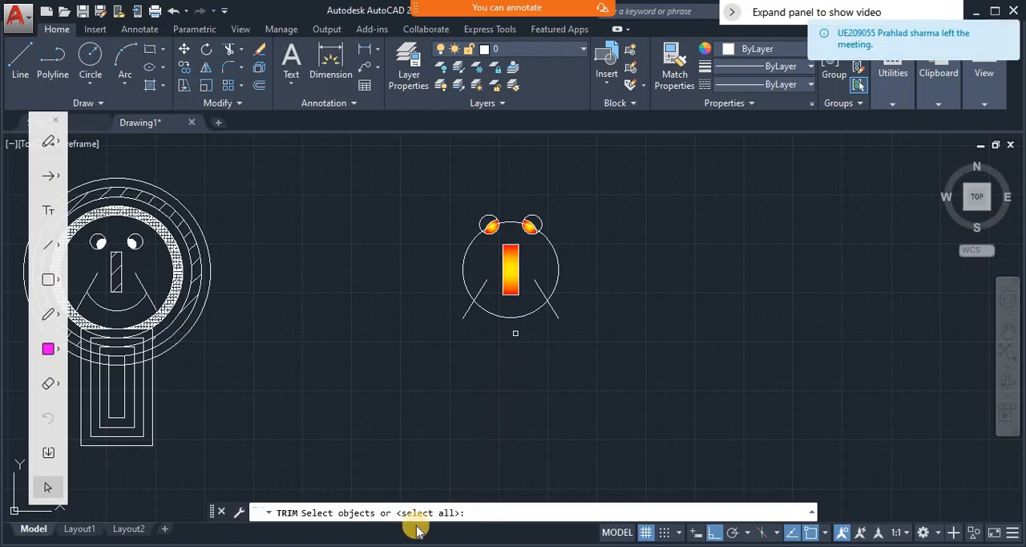
click(539, 288)
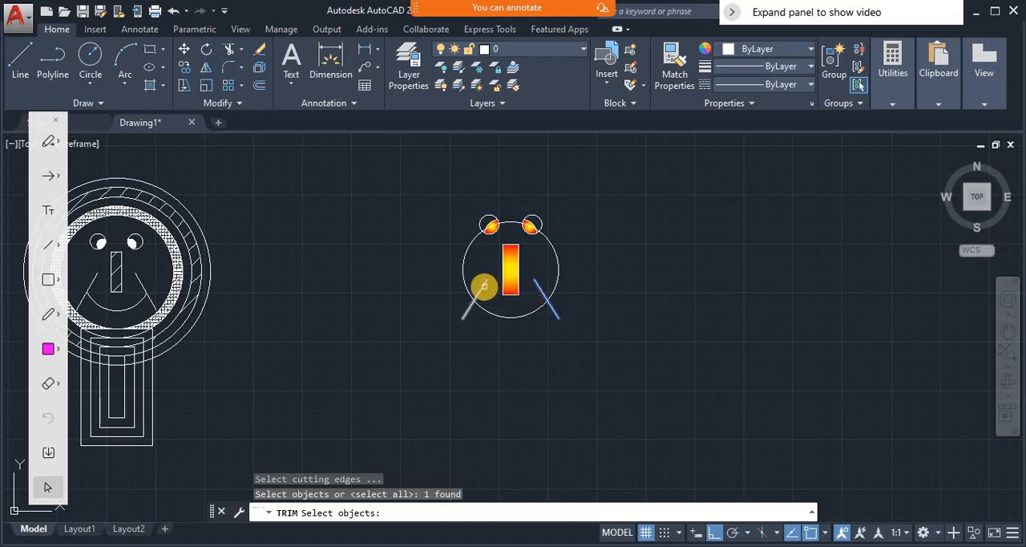
click(484, 285)
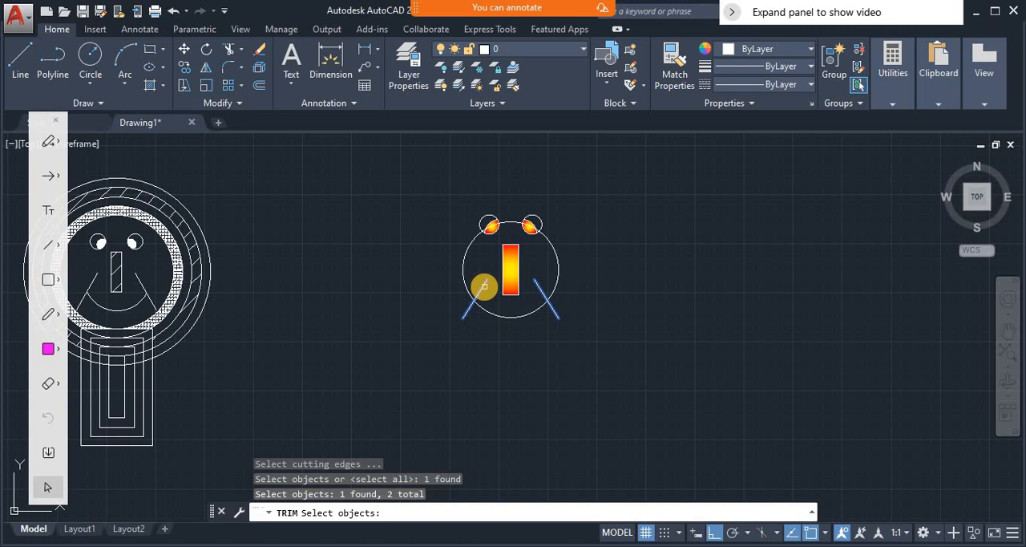
key(Return)
click(484, 286)
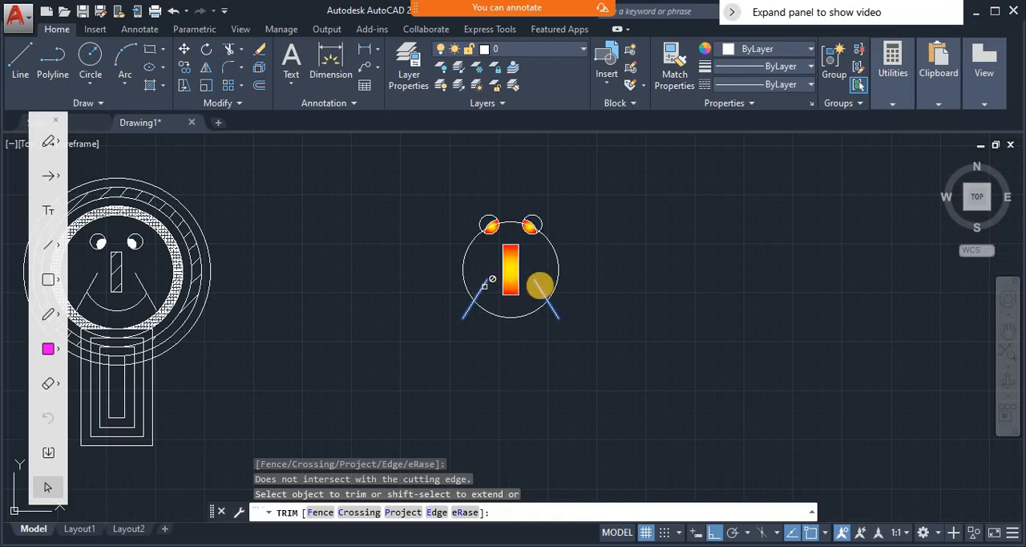
click(556, 289)
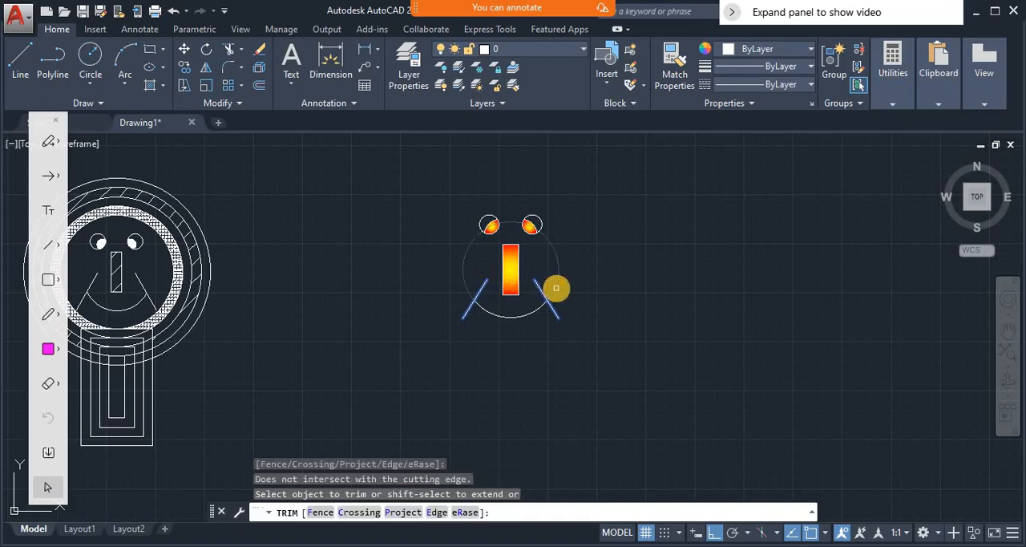
click(557, 288)
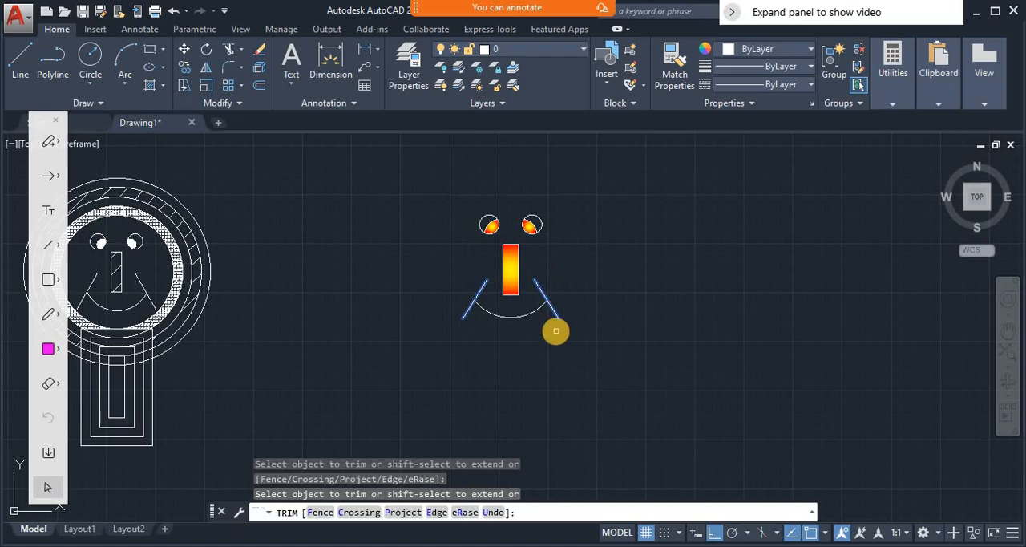
key(Return)
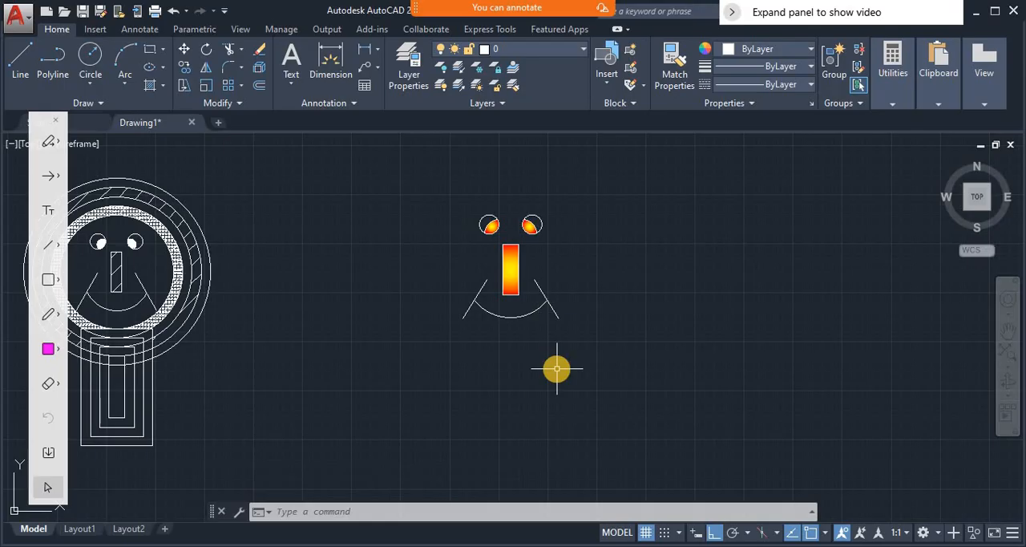
- Draw the face outline as a circle with a radius of about 427, centred on the smile arc's centre in the nose
text(c)
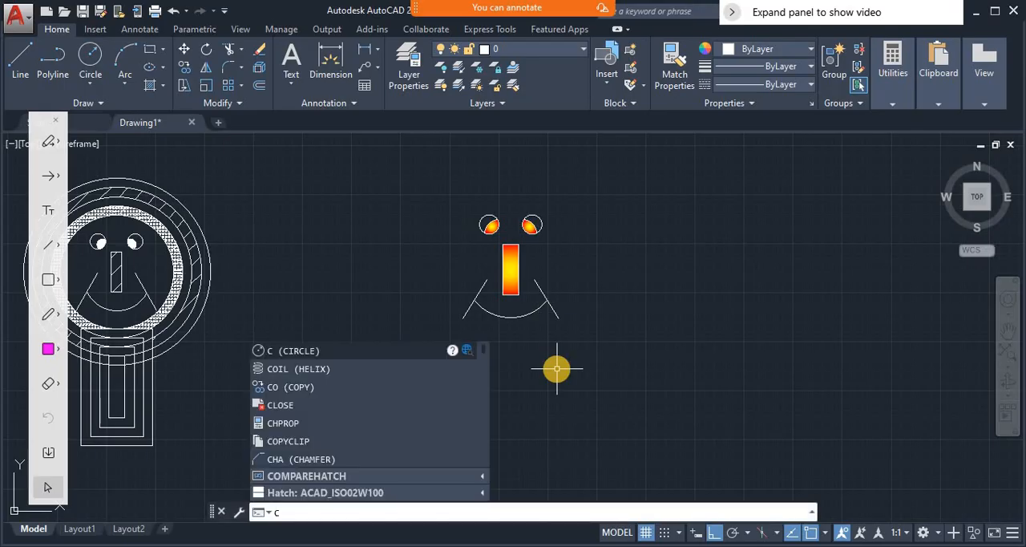
key(Return)
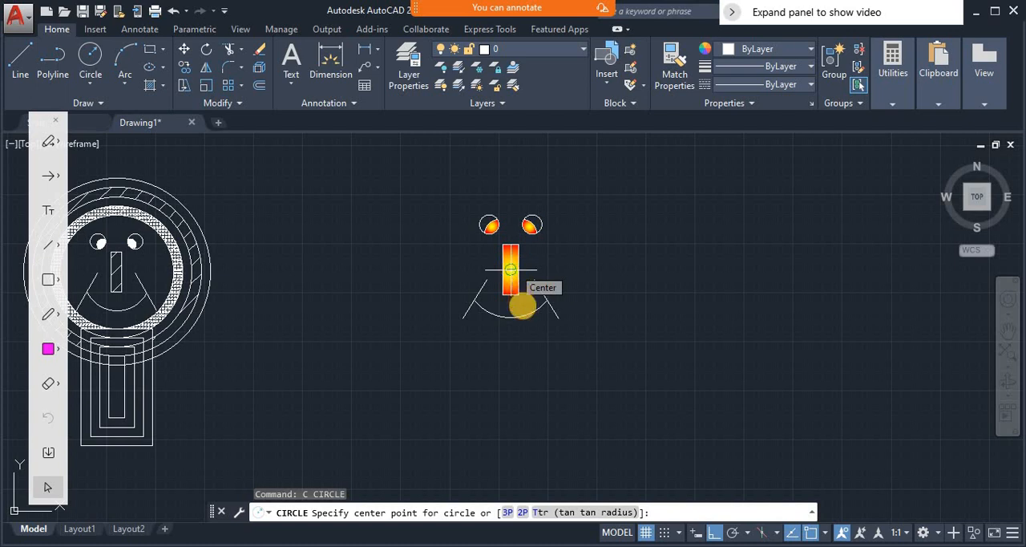
click(522, 300)
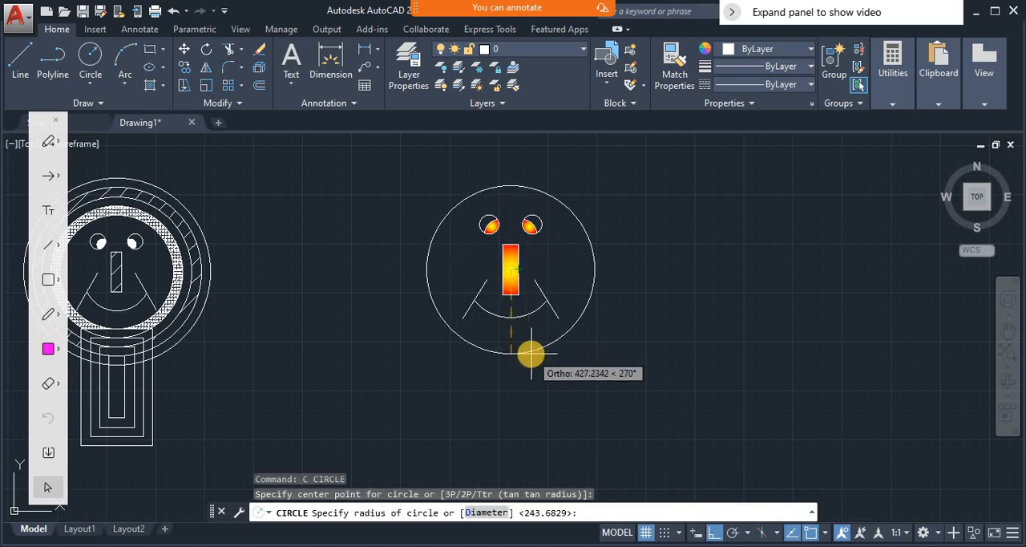
key(Escape)
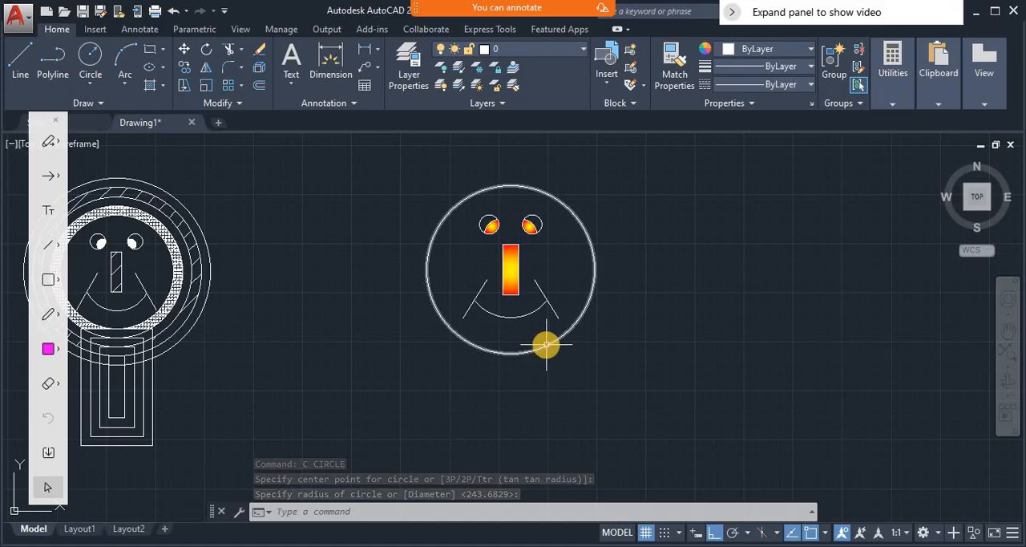
- Offset the face outline circle outward once, using a small distance picked between two points beside the face
mouse_move(546, 345)
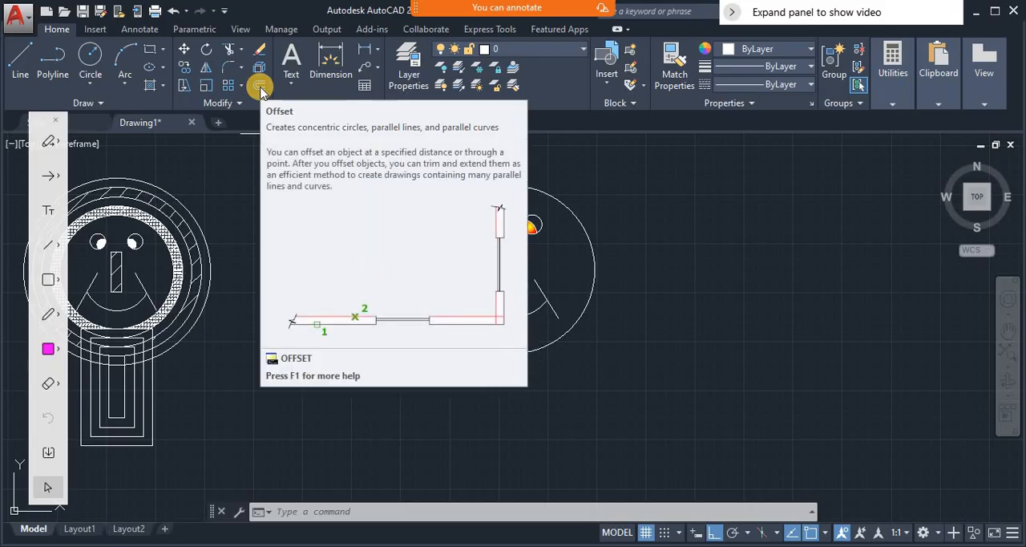
click(340, 510)
click(340, 510)
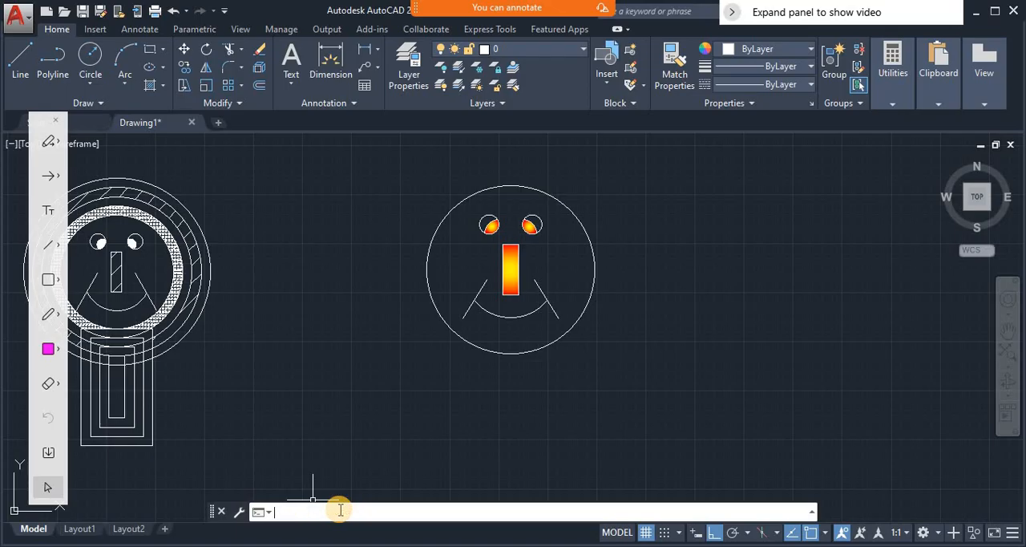
text(o)
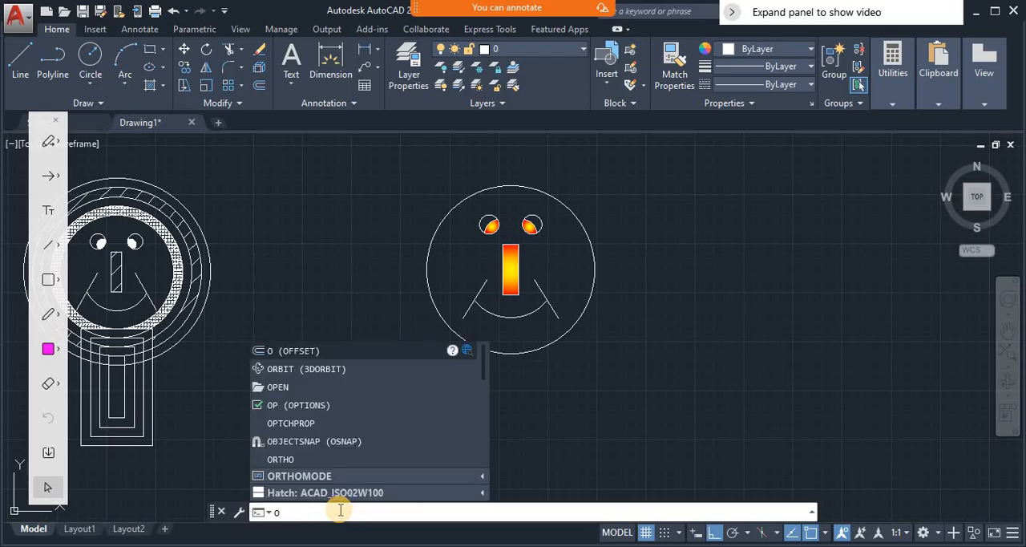
key(Return)
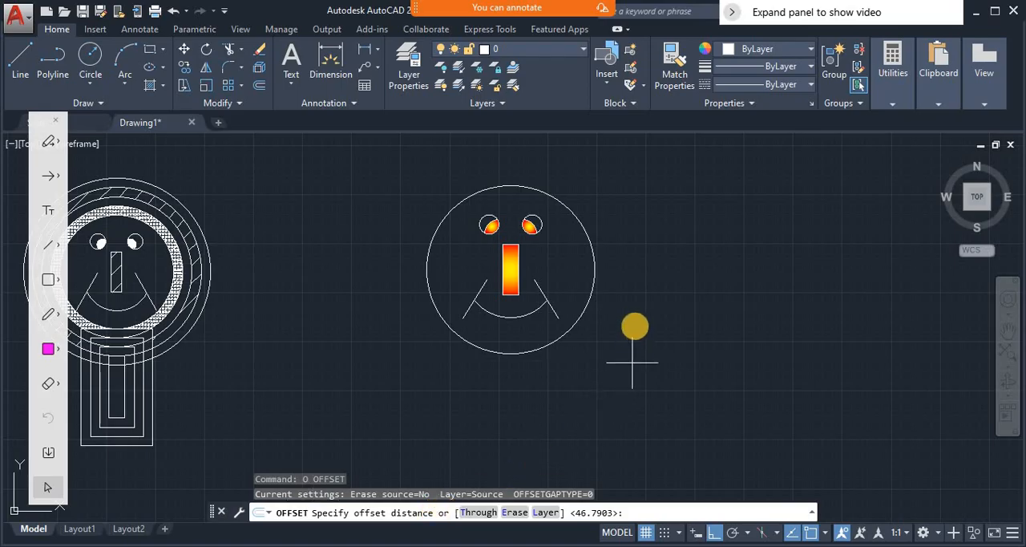
click(627, 297)
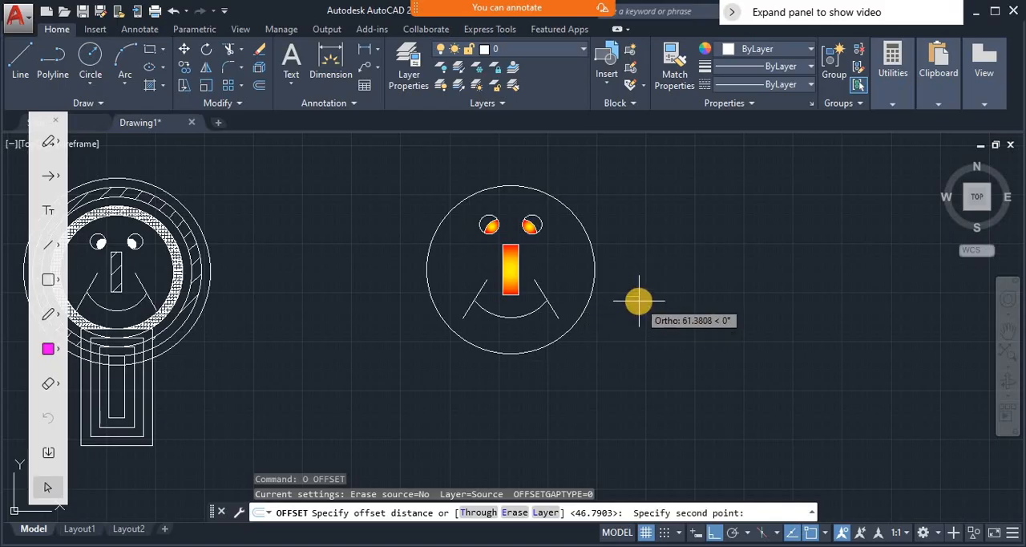
click(640, 300)
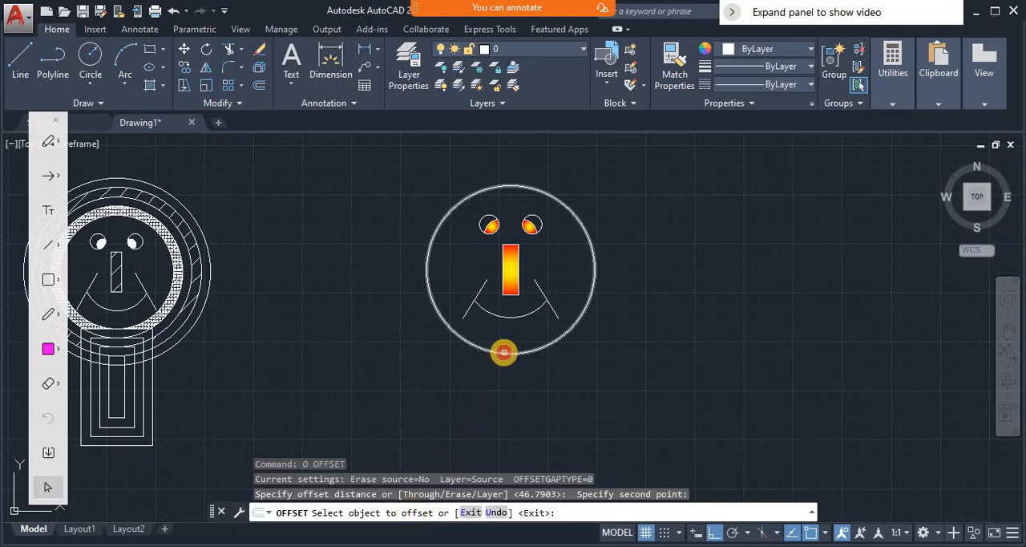
click(503, 352)
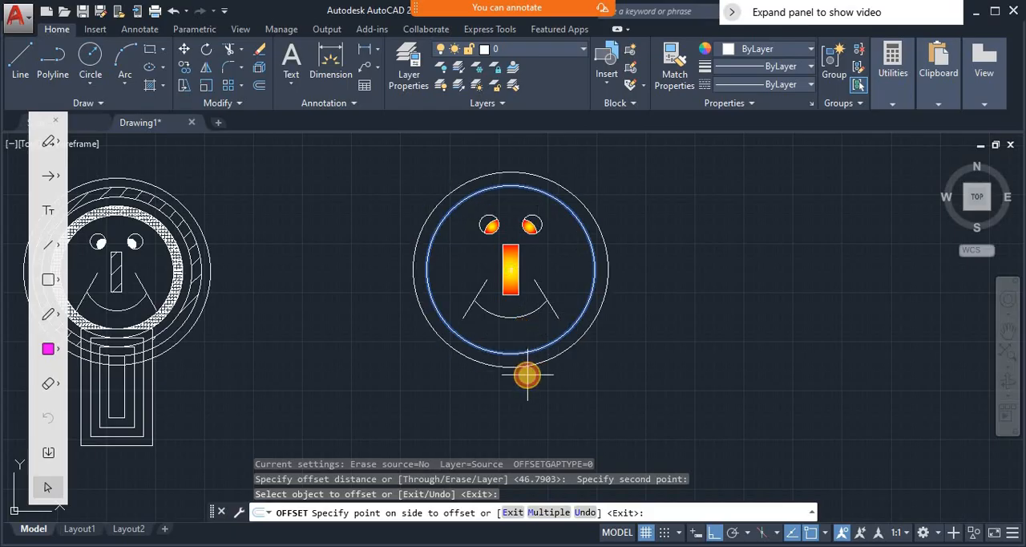
click(527, 375)
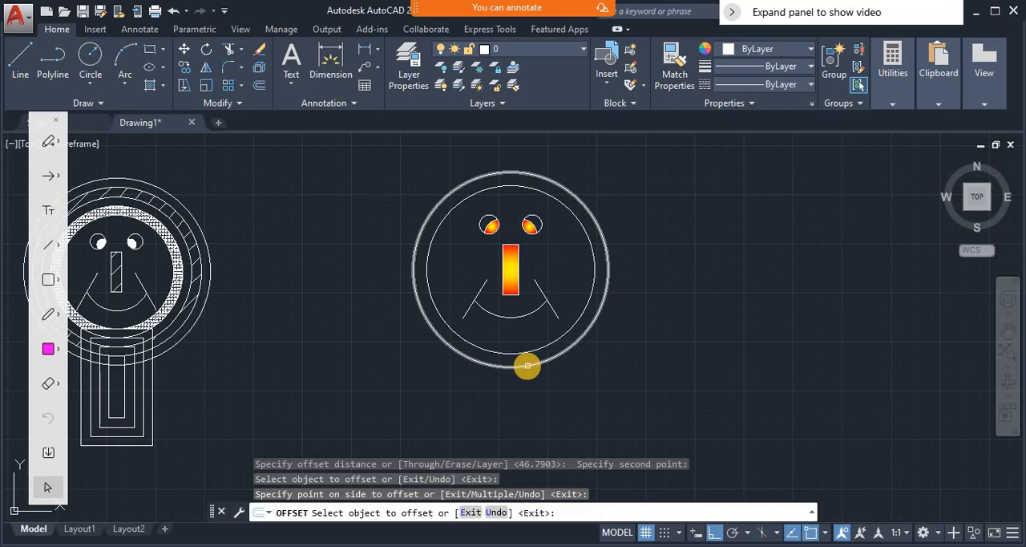
- Offset the outermost face circle outward two more times at the same distance, making four concentric circles
click(528, 366)
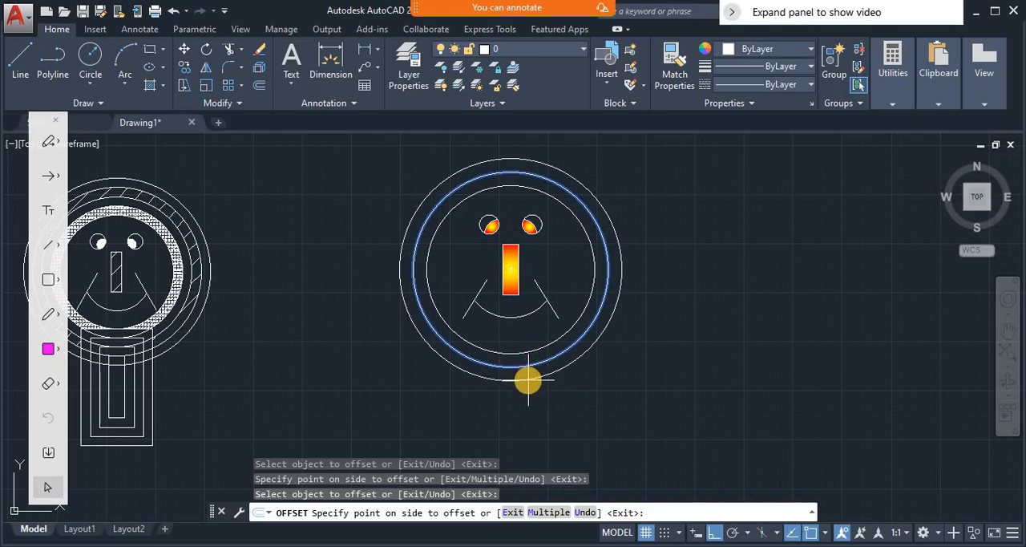
click(528, 380)
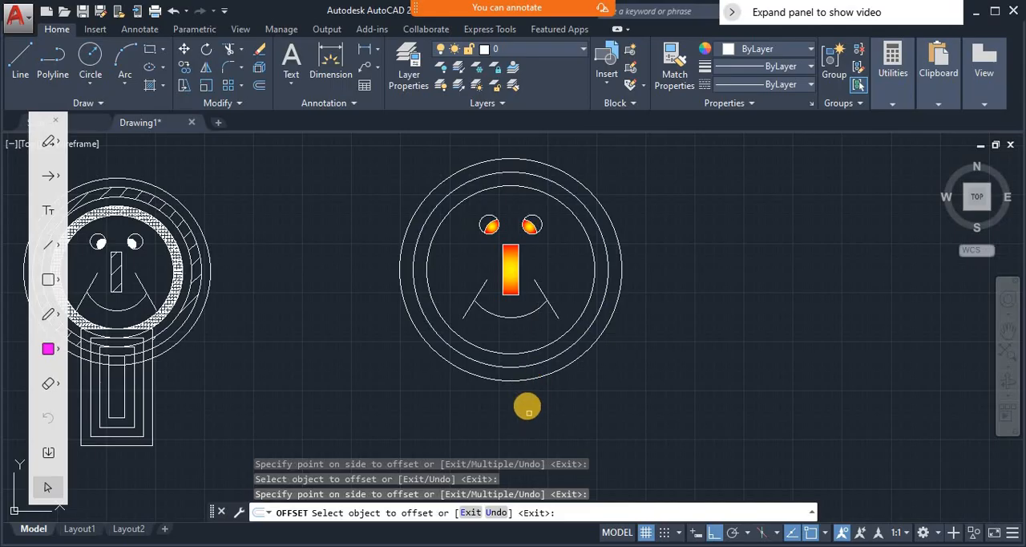
click(520, 380)
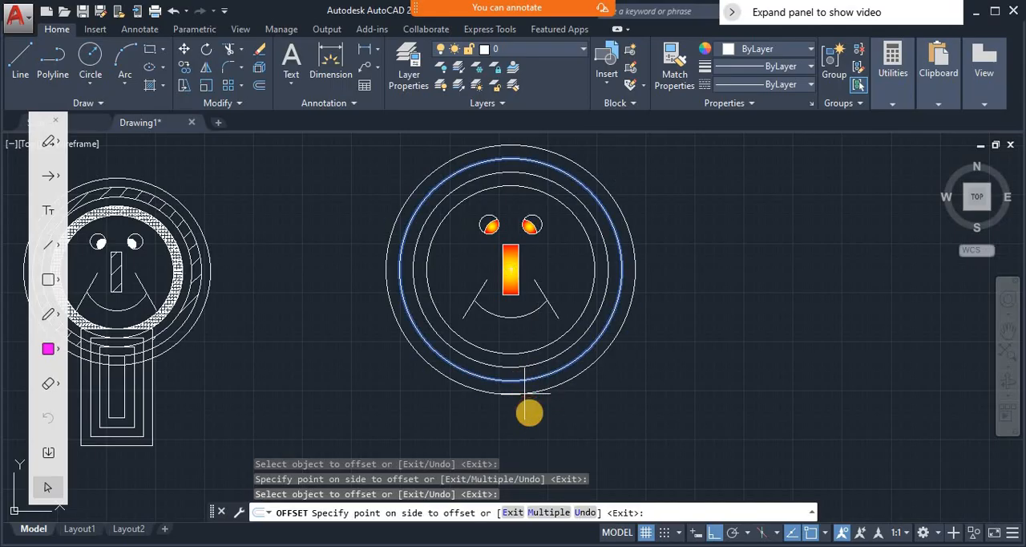
click(529, 413)
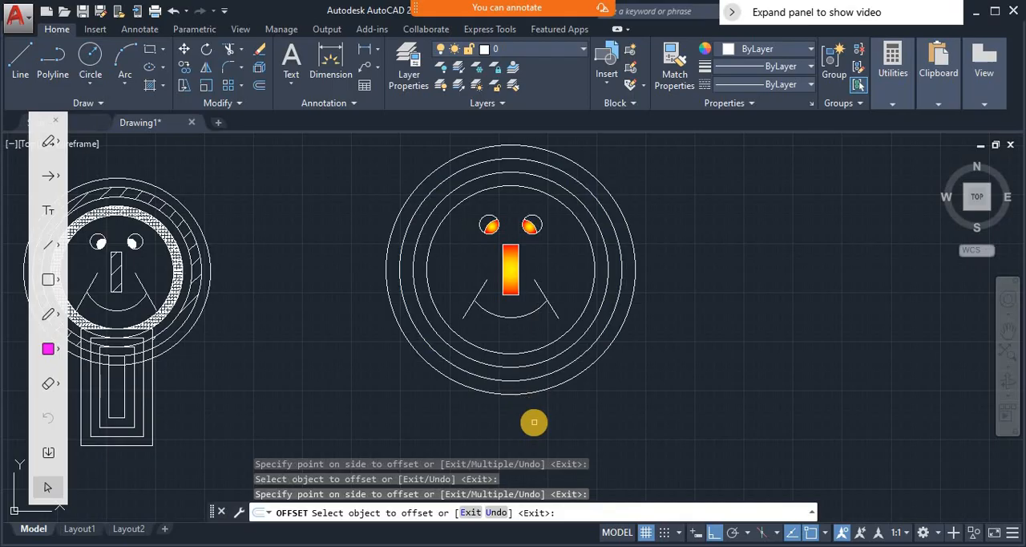
key(Return)
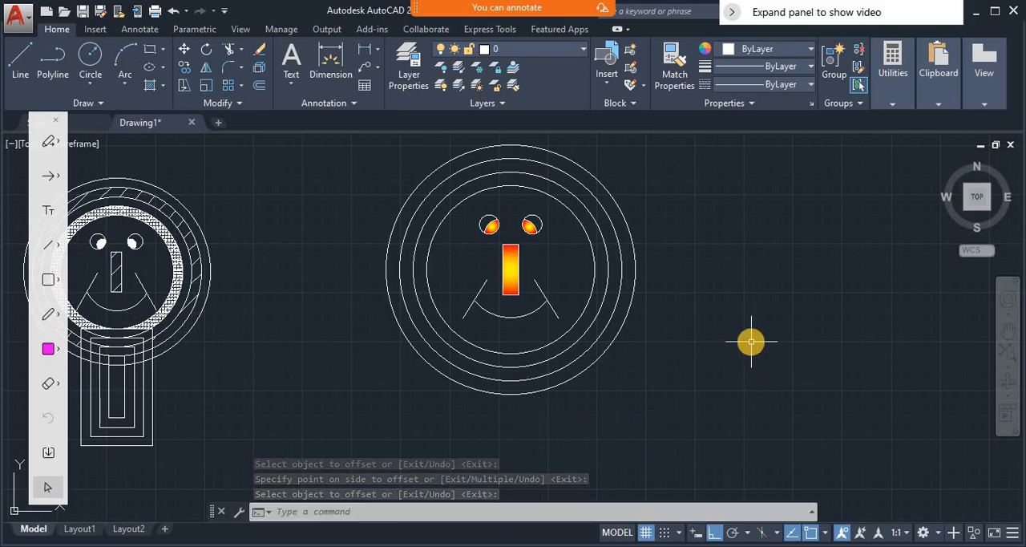
- Draw a tall, narrow rectangle in the empty space to the right of the face
text(rec)
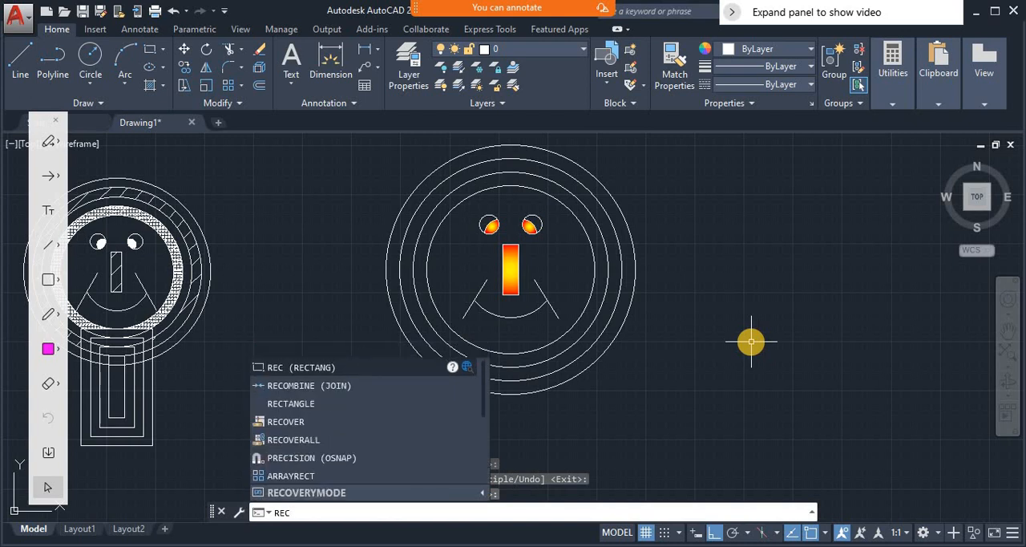
key(Return)
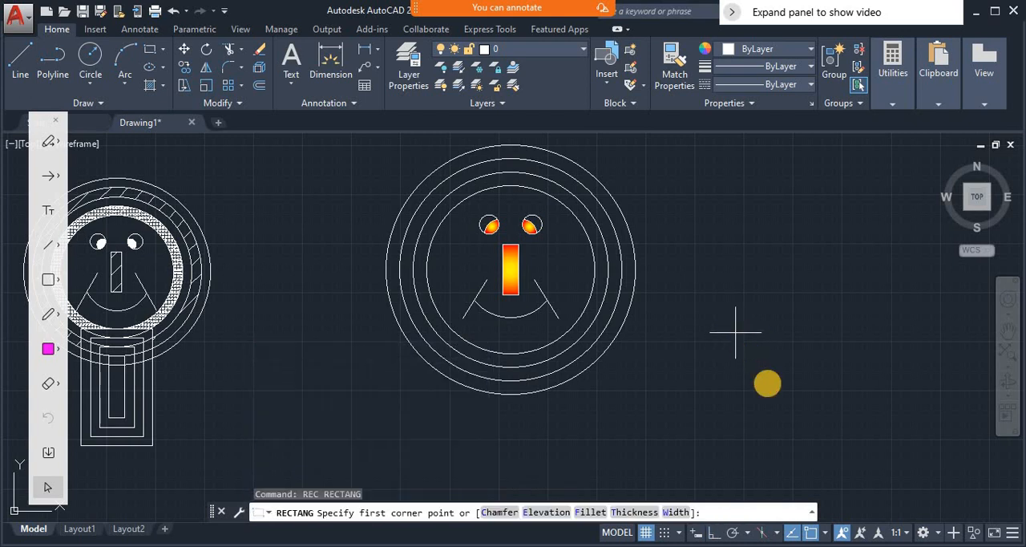
click(736, 331)
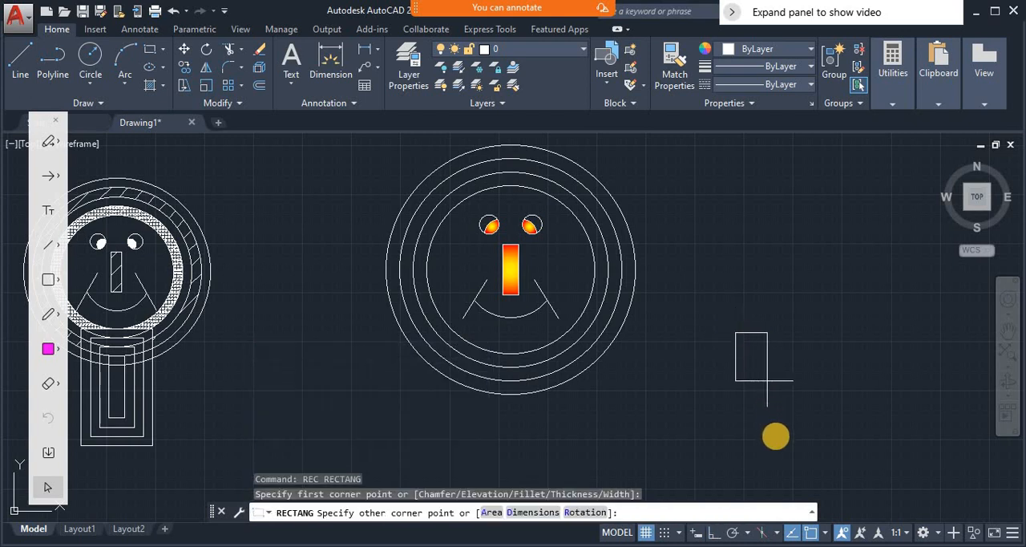
click(782, 440)
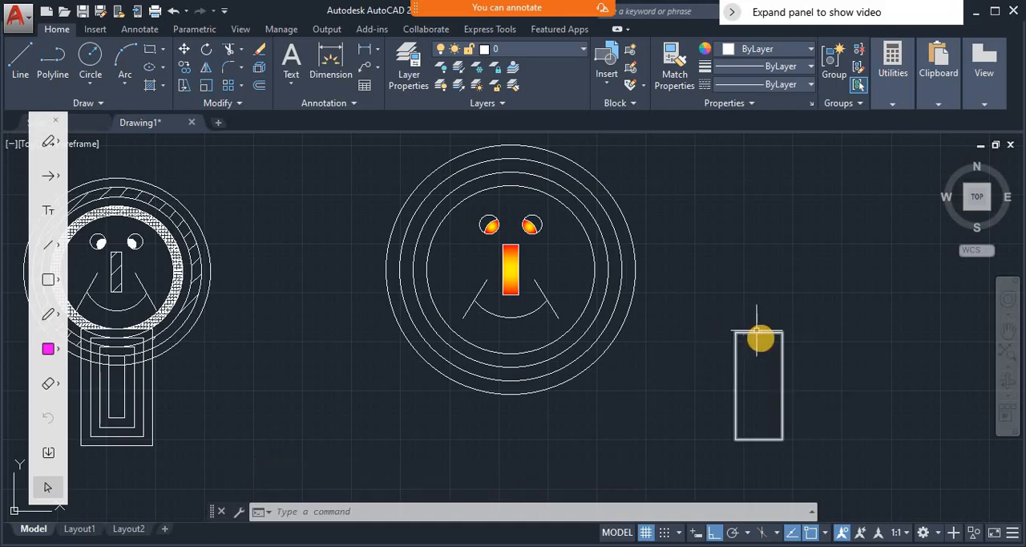
- Sketch a freehand annotation linking the rectangle's upper-edge midpoint to the lowest point of the outermost circle, and clear it
click(45, 316)
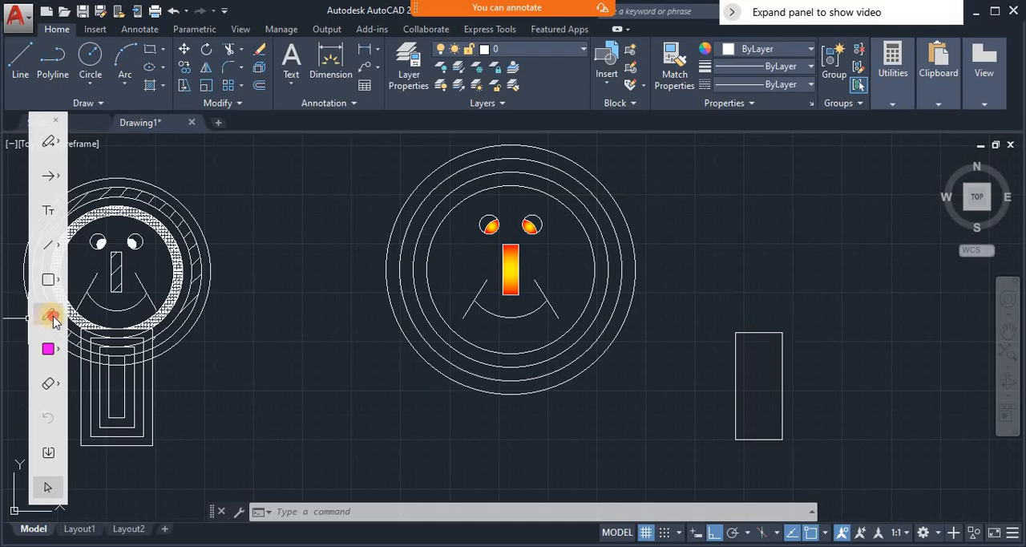
click(756, 334)
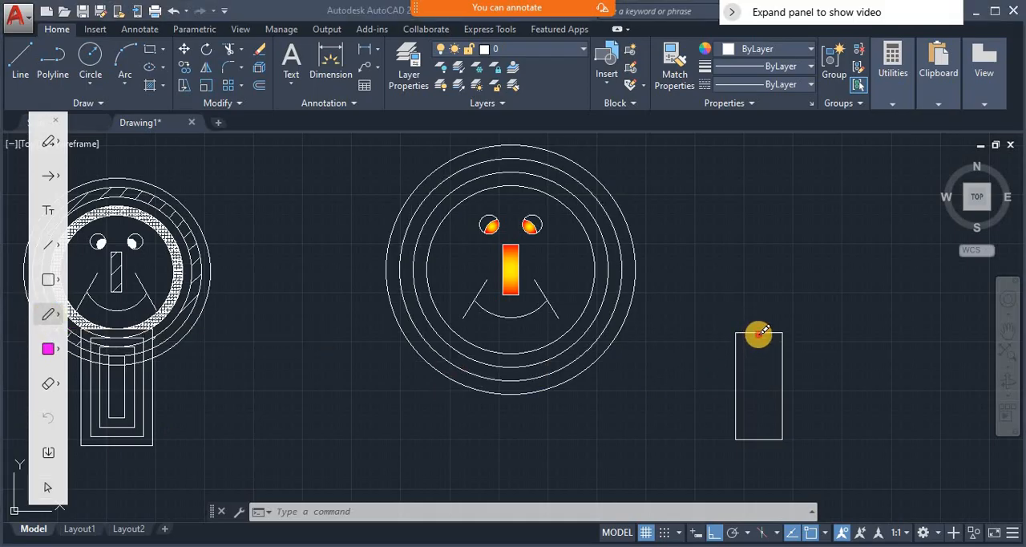
click(757, 334)
click(757, 336)
click(758, 336)
mouse_move(757, 336)
mouse_down()
mouse_move(753, 318)
mouse_move(730, 309)
mouse_move(672, 375)
mouse_up()
drag(590, 416, 503, 395)
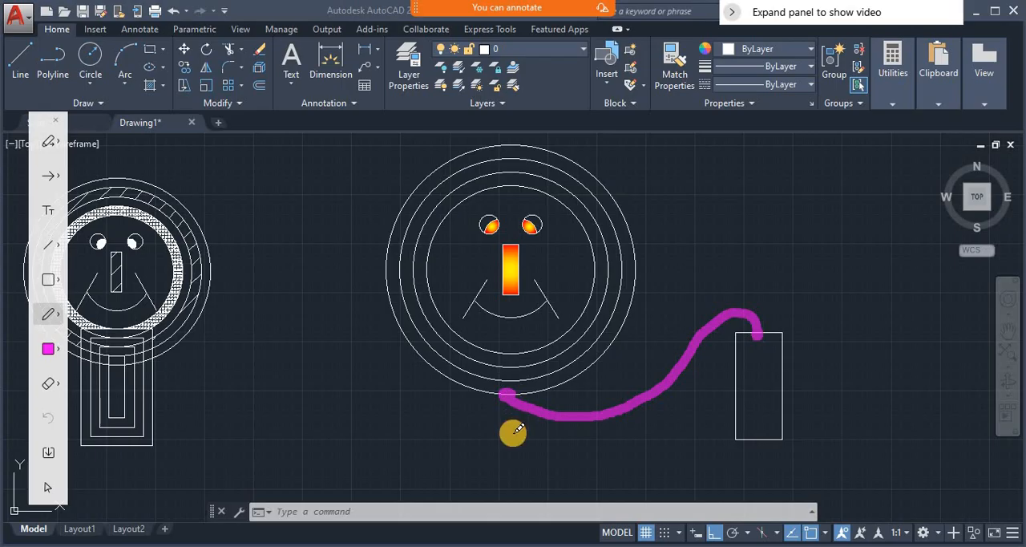
click(56, 384)
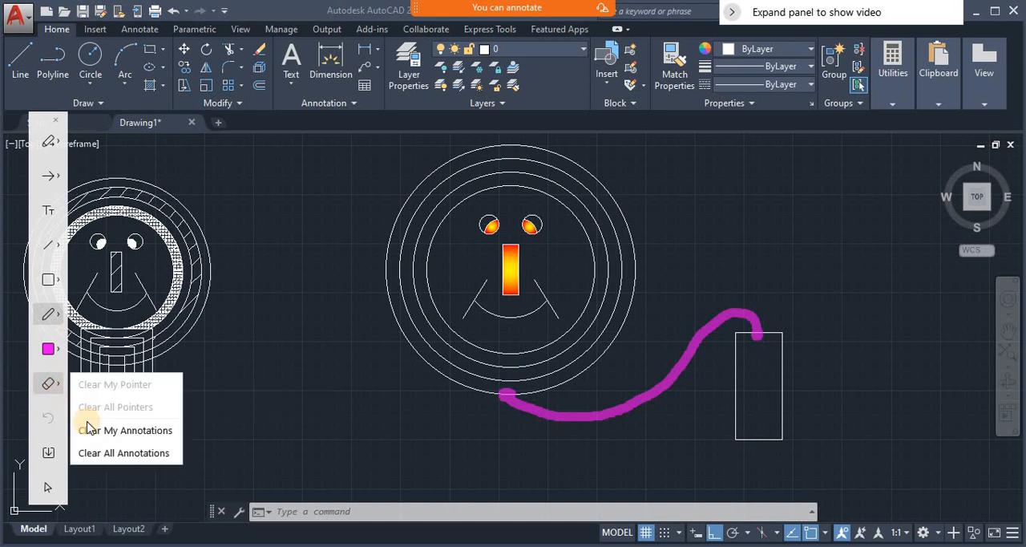
click(135, 429)
click(47, 487)
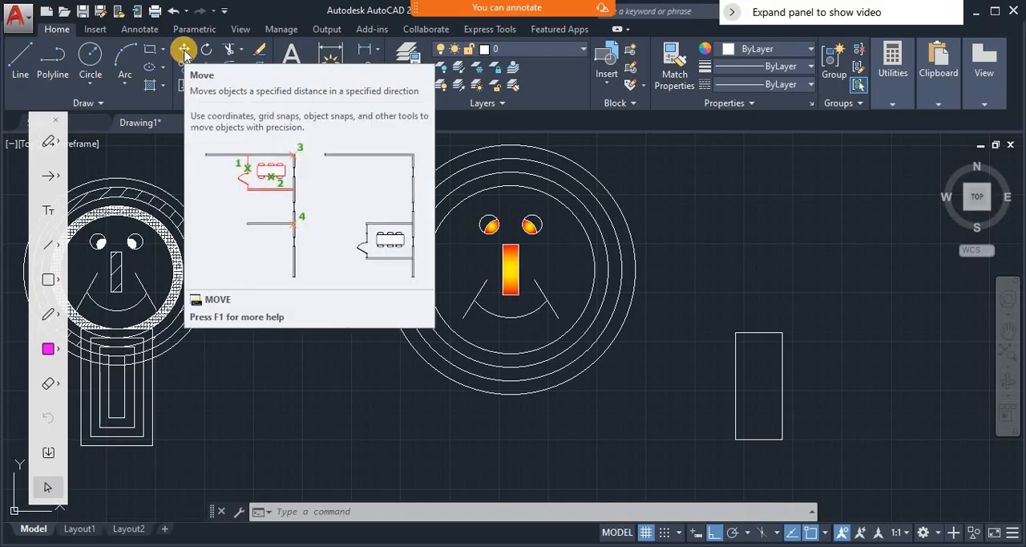
- Move the rectangle by its upper-edge midpoint to the bottom quadrant of the outermost circle, using the quadrant snap override
text(m)
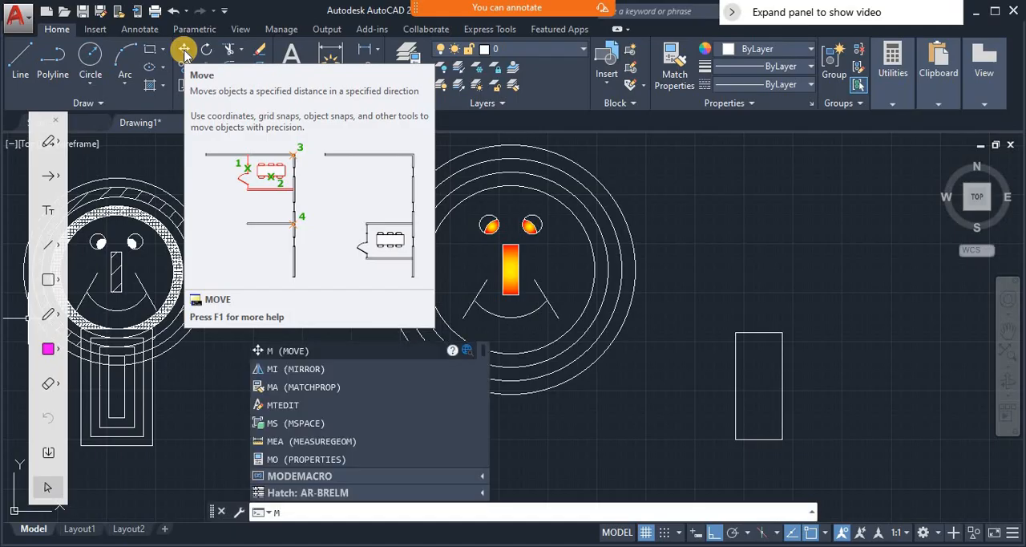
key(Return)
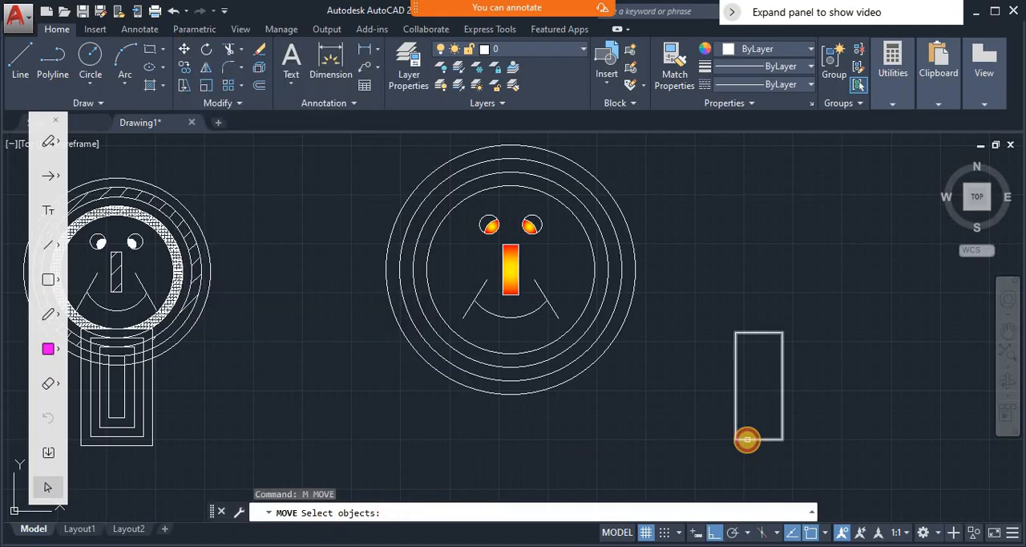
click(747, 440)
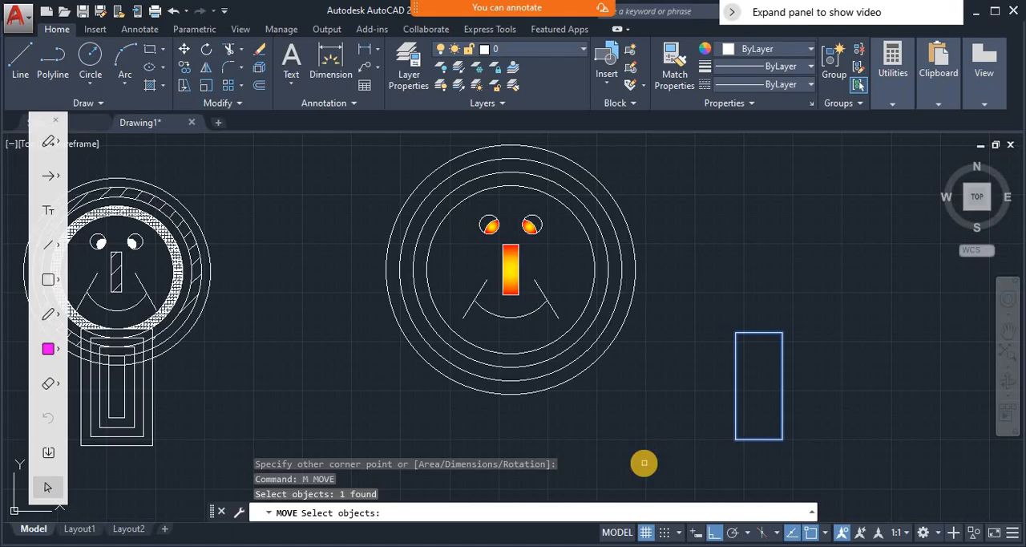
key(Return)
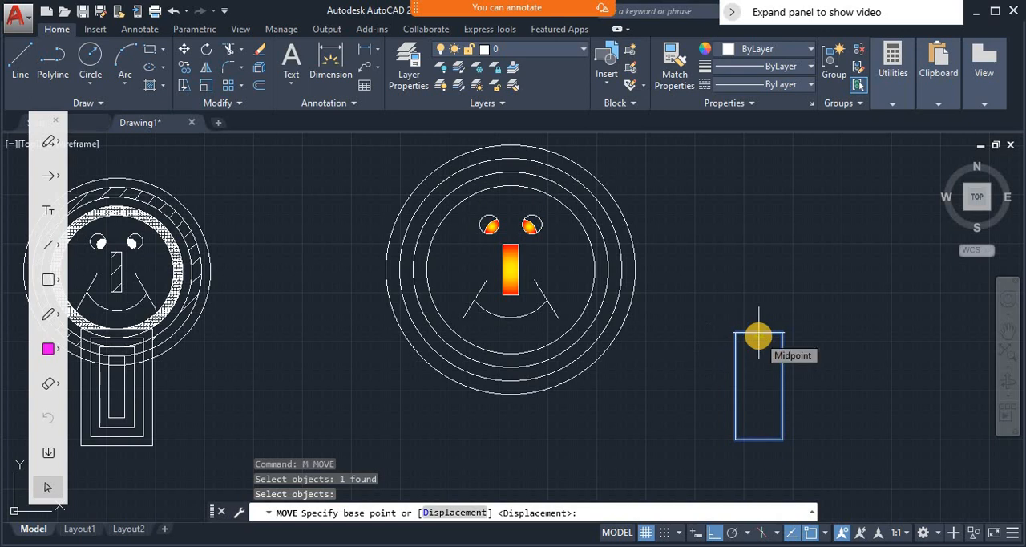
click(758, 335)
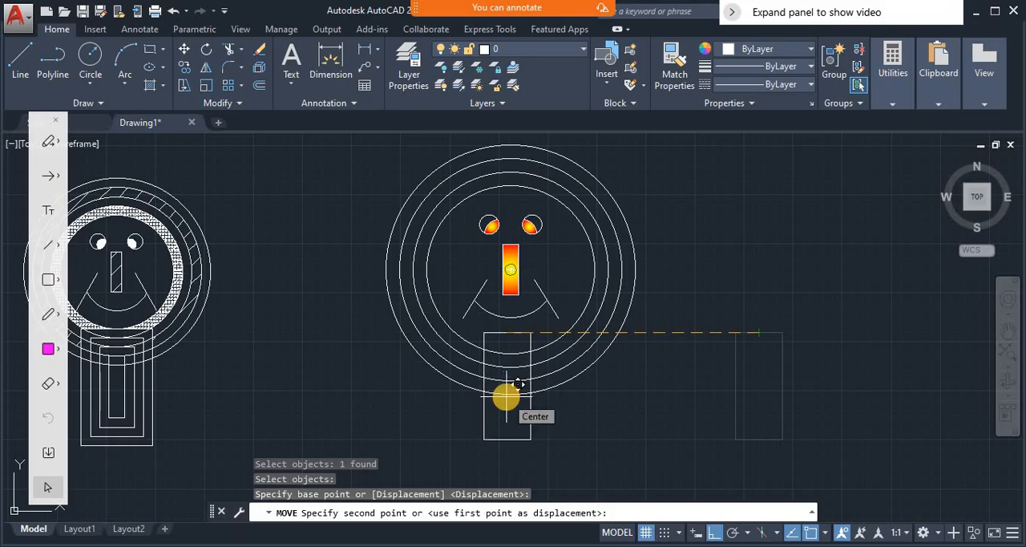
text(qua)
key(Return)
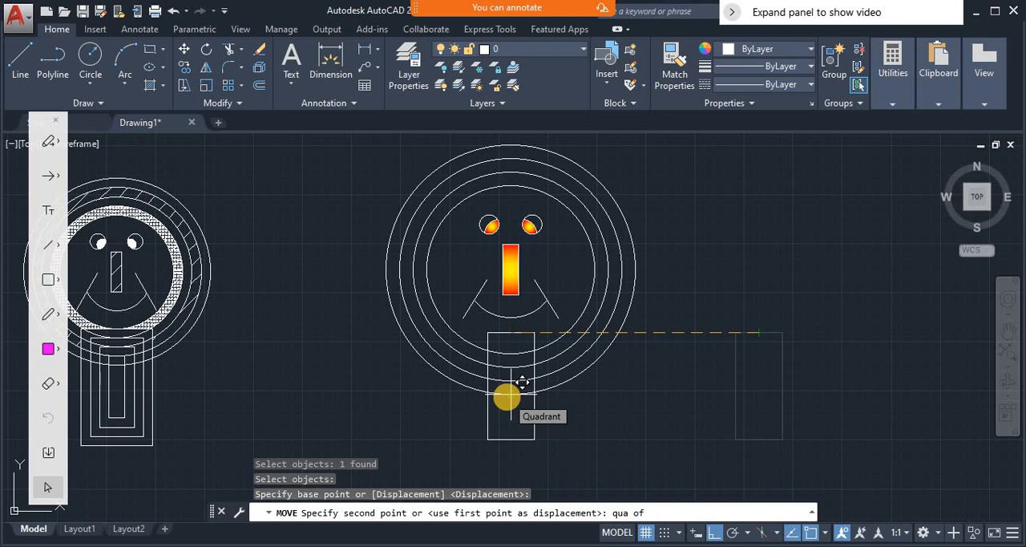
click(522, 383)
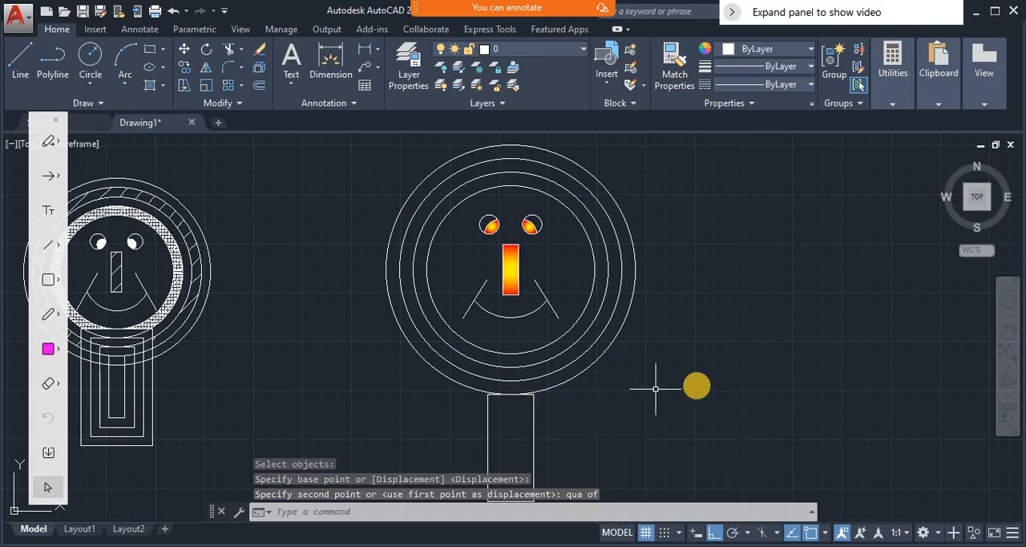
- Offset the rectangle below the face outward twice in succession, accepting the default offset distance of 69.0534
scroll(697, 386, down, 2)
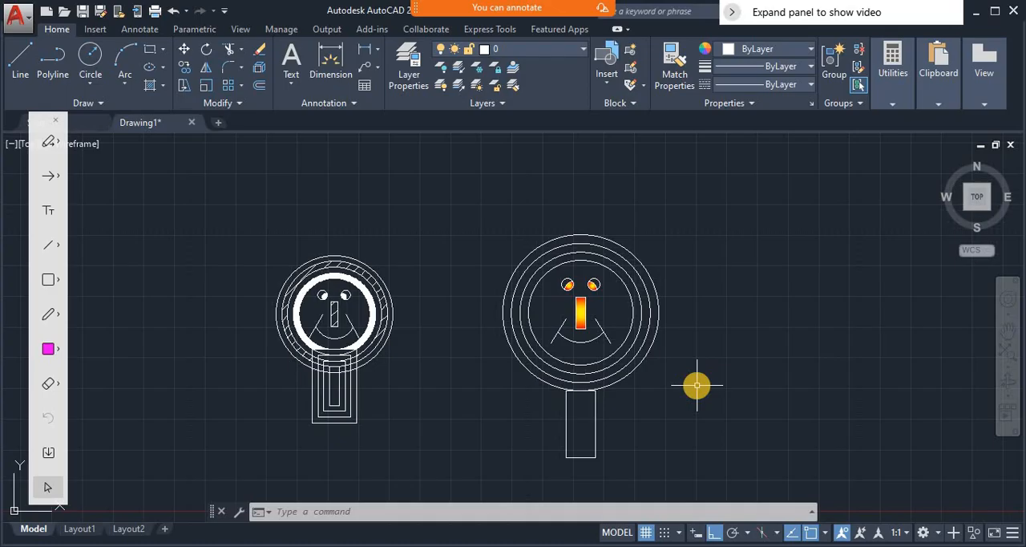
scroll(697, 386, up, 2)
scroll(696, 385, down, 2)
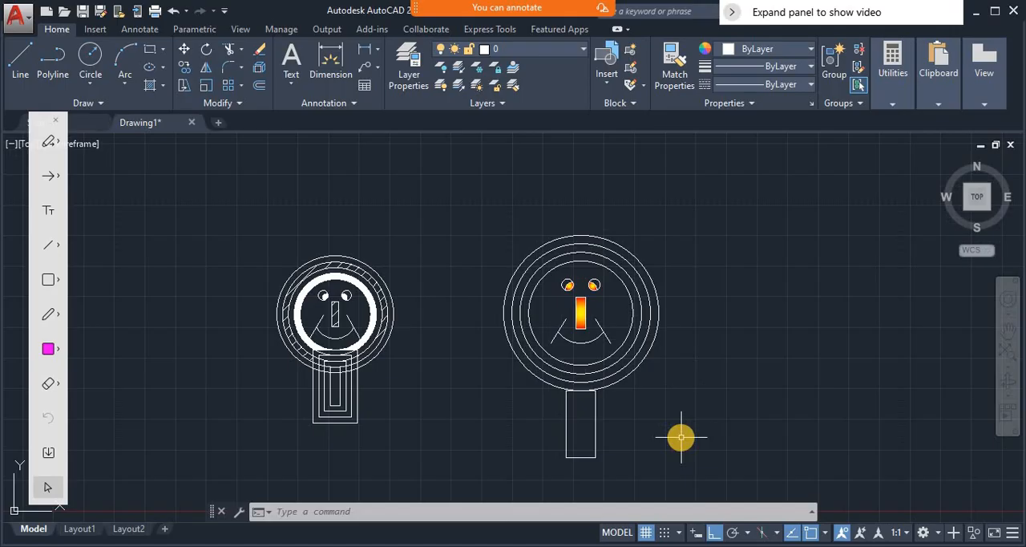
text(o)
key(Return)
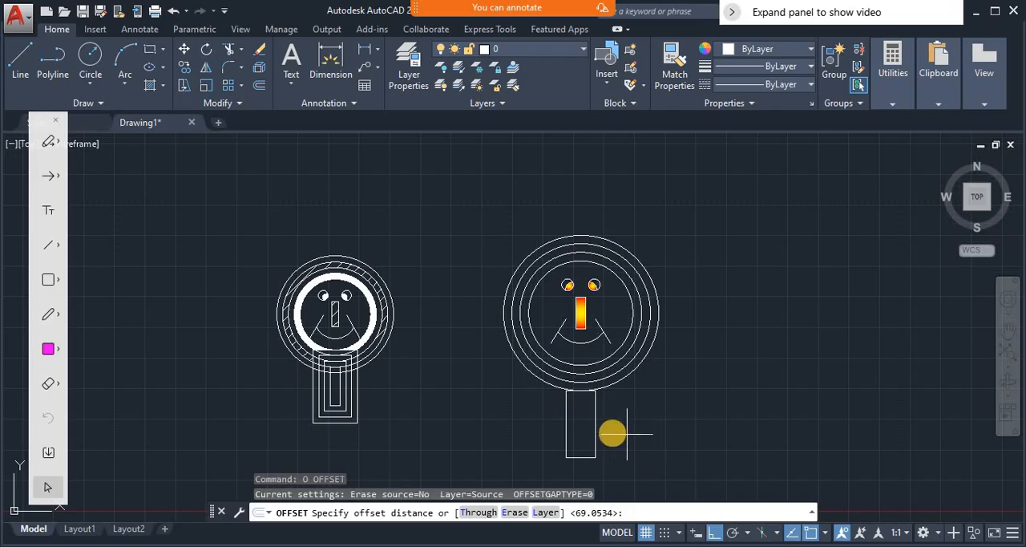
key(Return)
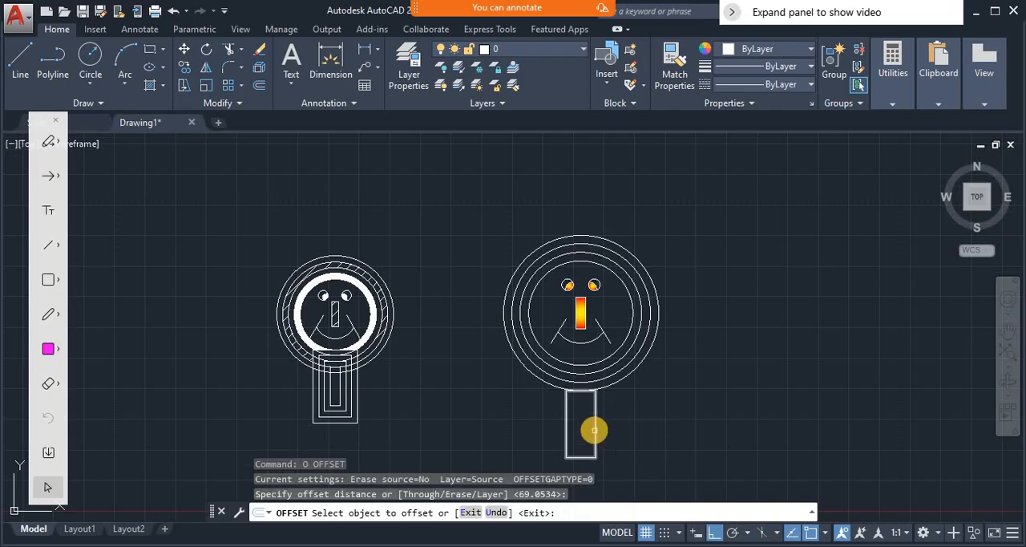
click(594, 431)
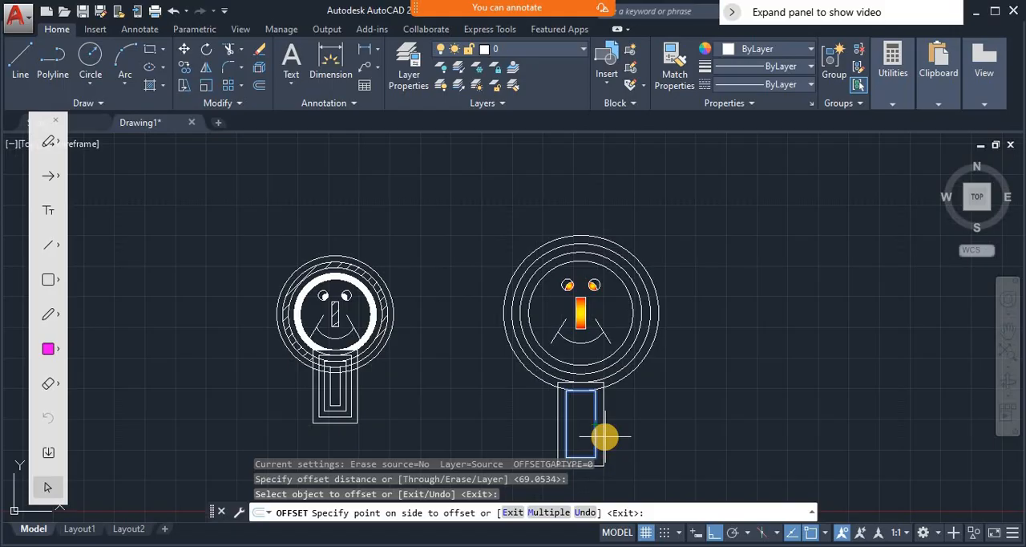
click(605, 437)
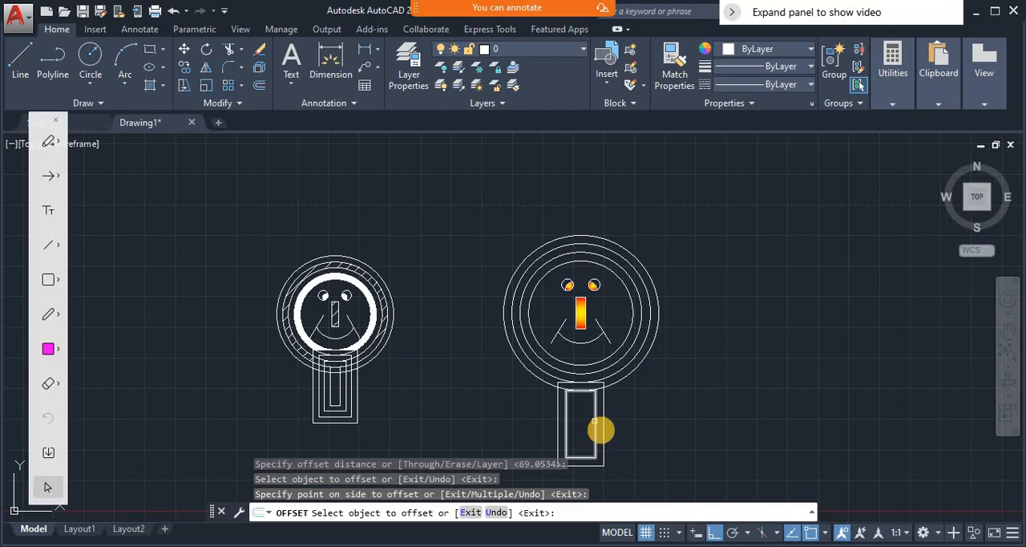
click(603, 439)
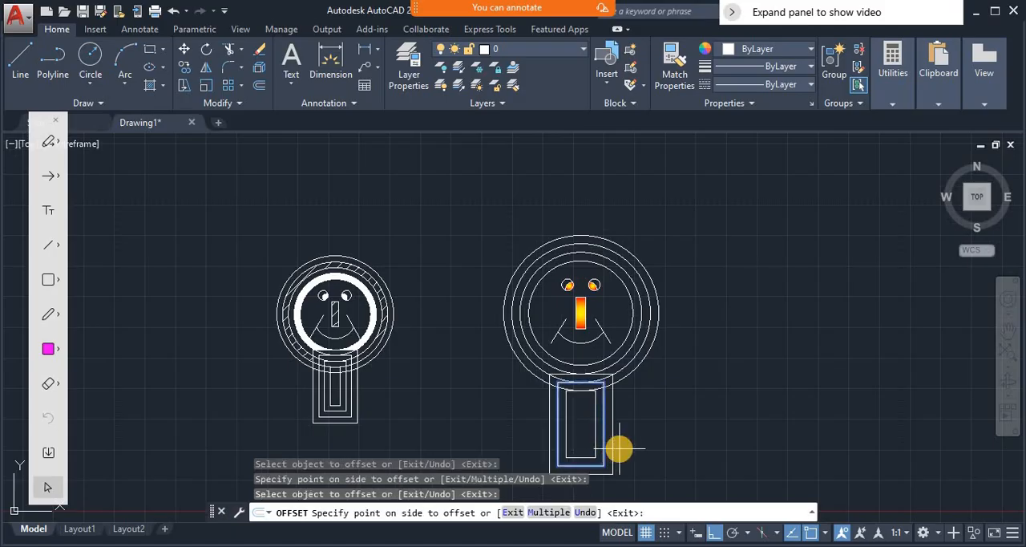
click(608, 446)
- Offset the original rectangle inward once at the same distance and finish the Offset command
click(595, 426)
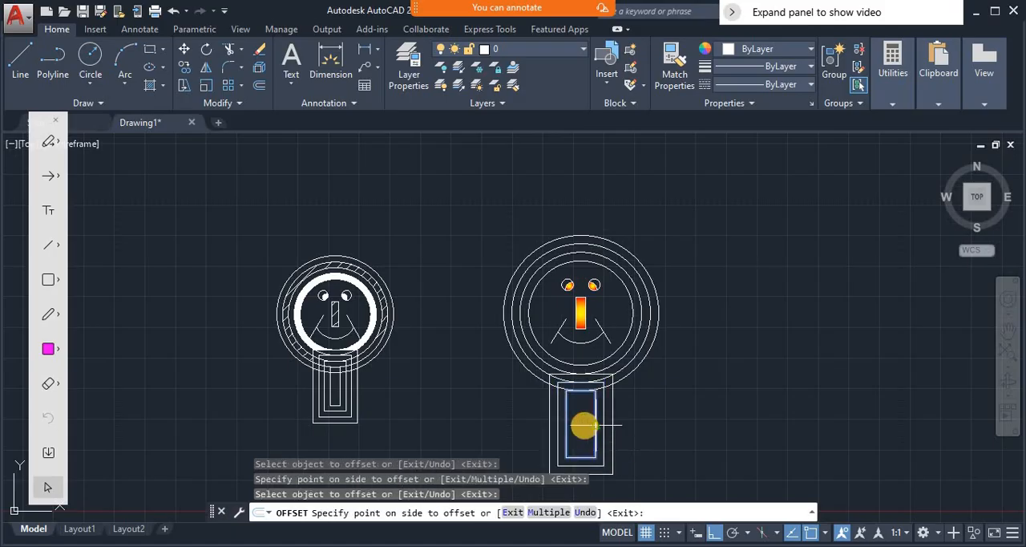
click(584, 419)
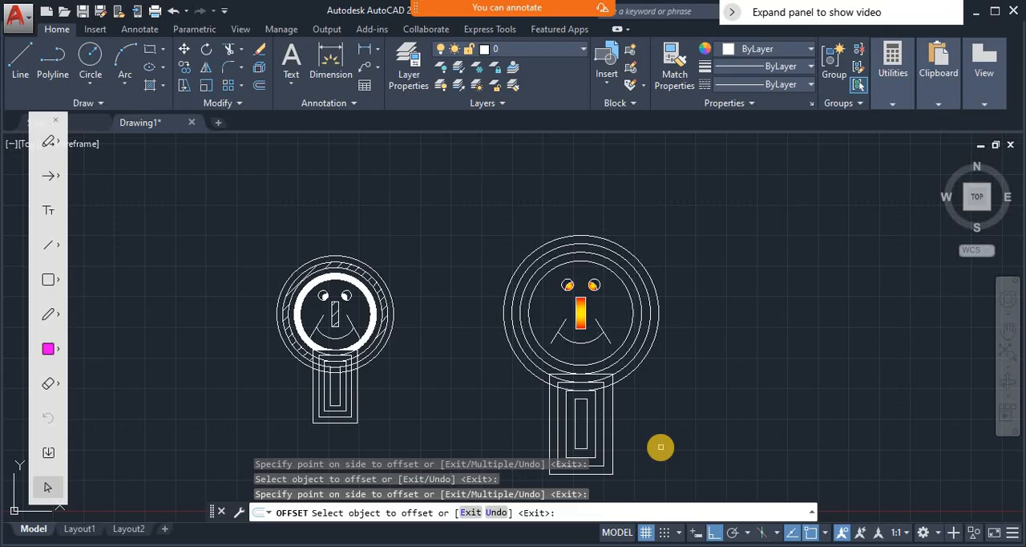
key(Return)
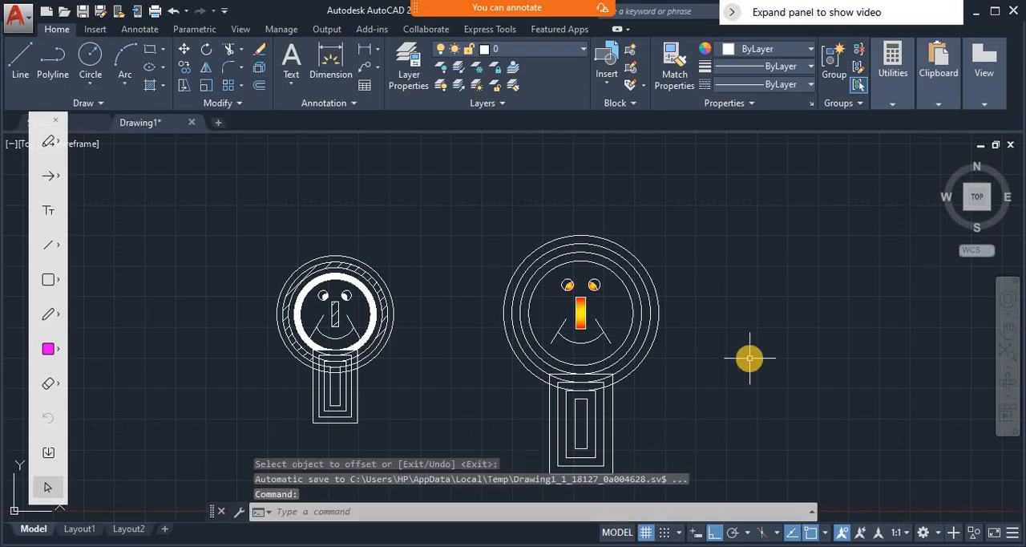
- Hatch the ring around the innermost circle and the outermost ring of the face with the two-color red and yellow gradient
text(h)
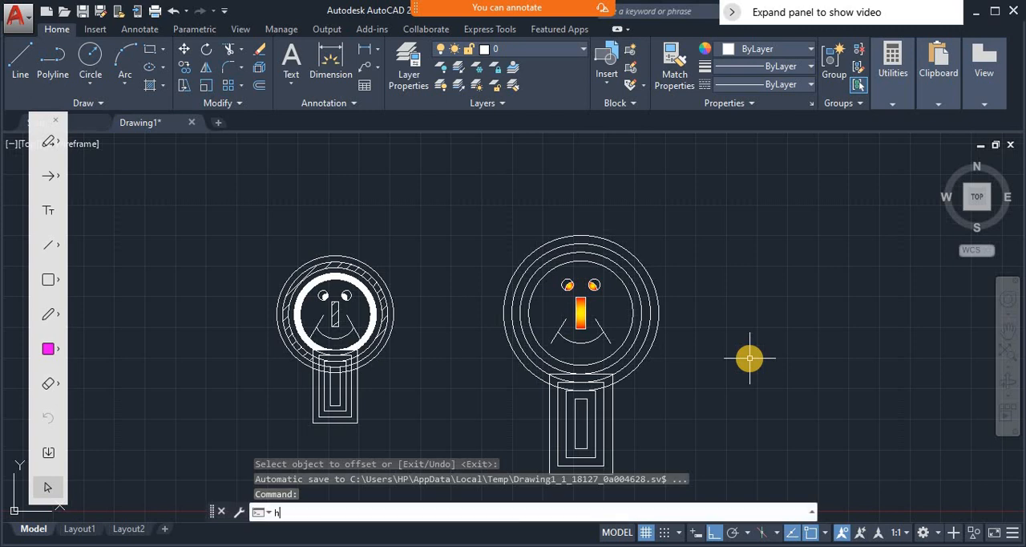
key(Return)
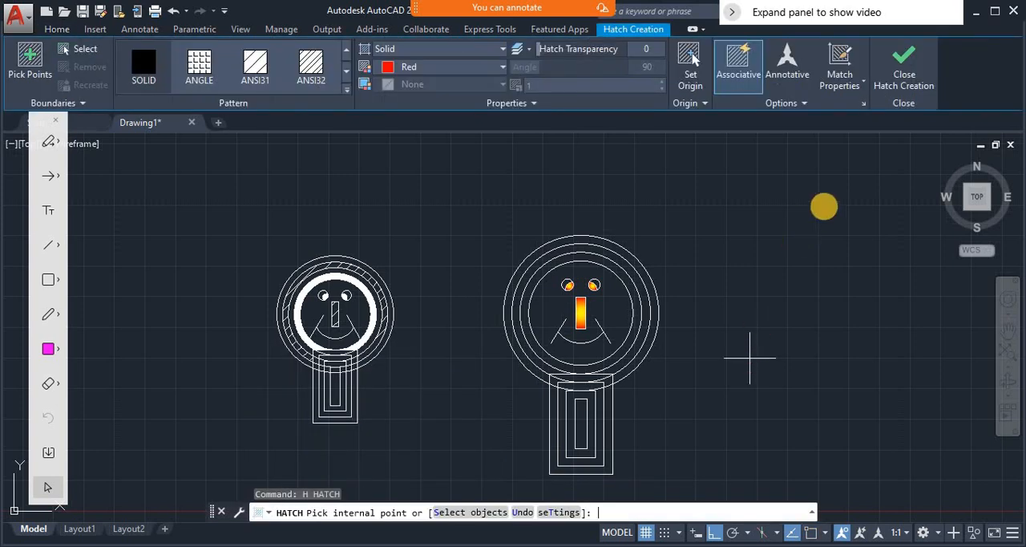
click(864, 105)
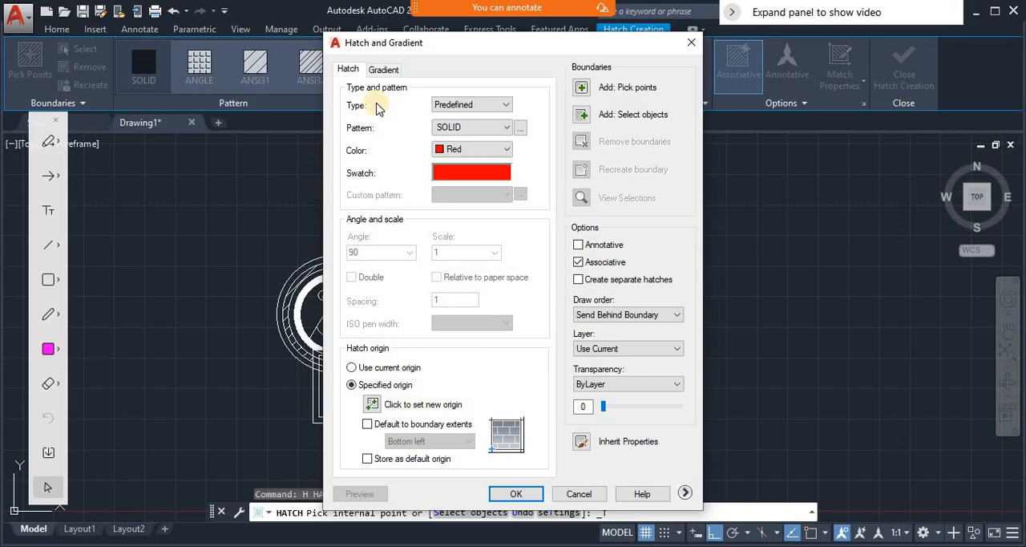
click(384, 70)
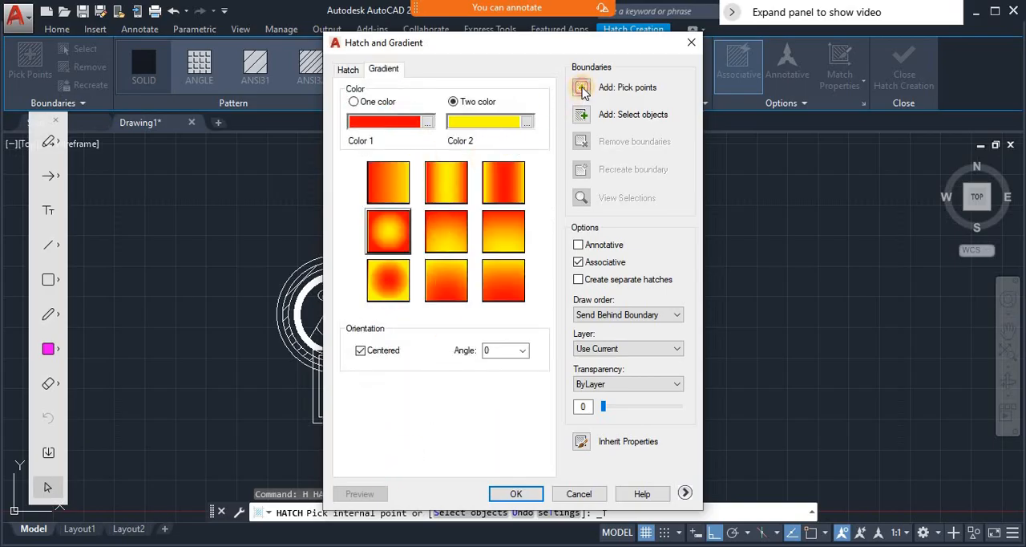
click(582, 89)
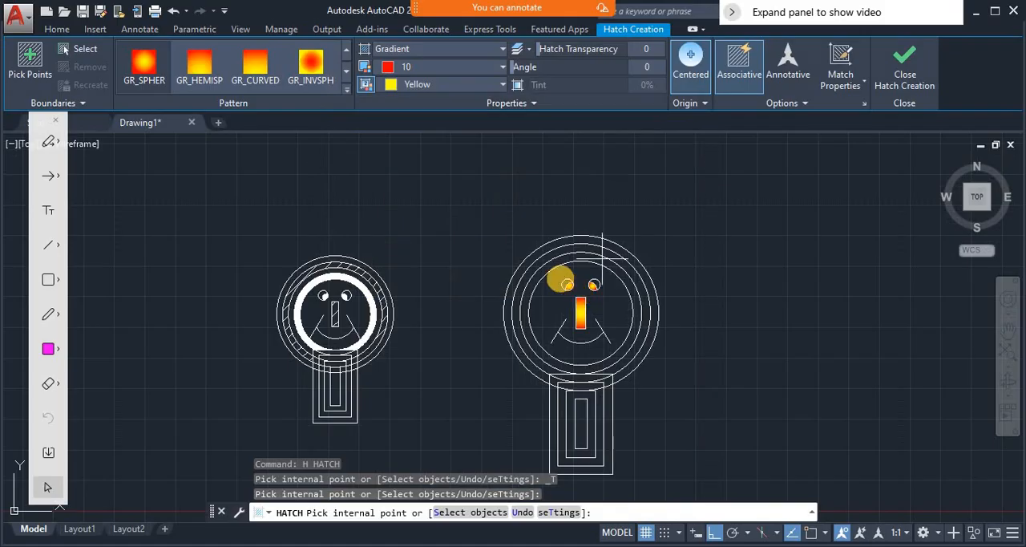
click(543, 268)
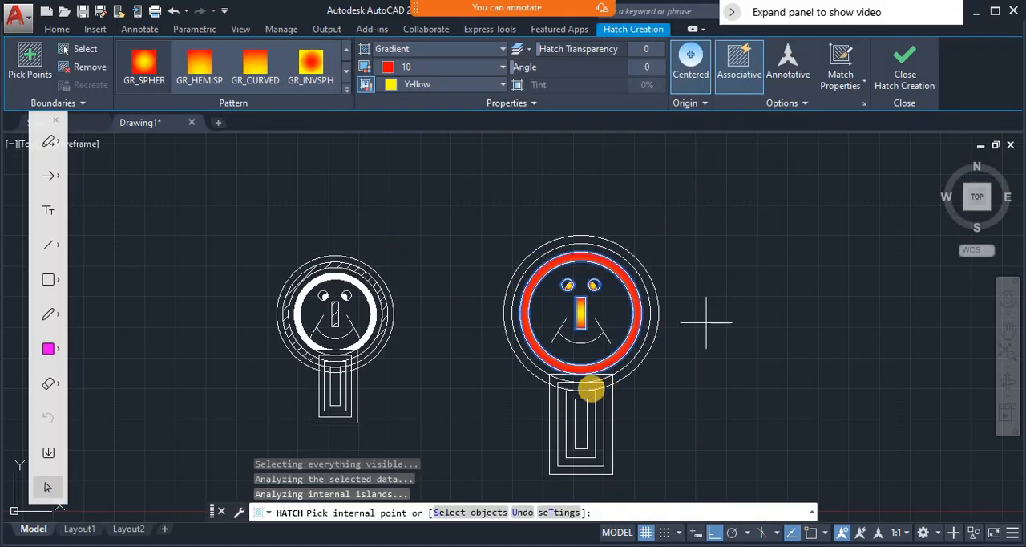
click(633, 369)
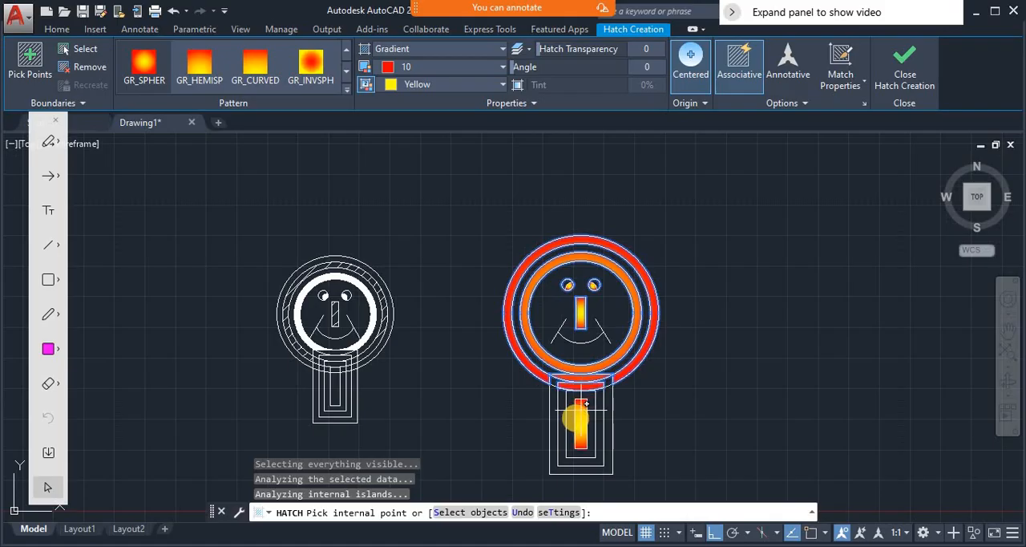
- Extend the gradient hatch to the innermost rectangle and the outer bands of the nested rectangles, and finish the hatch
click(564, 419)
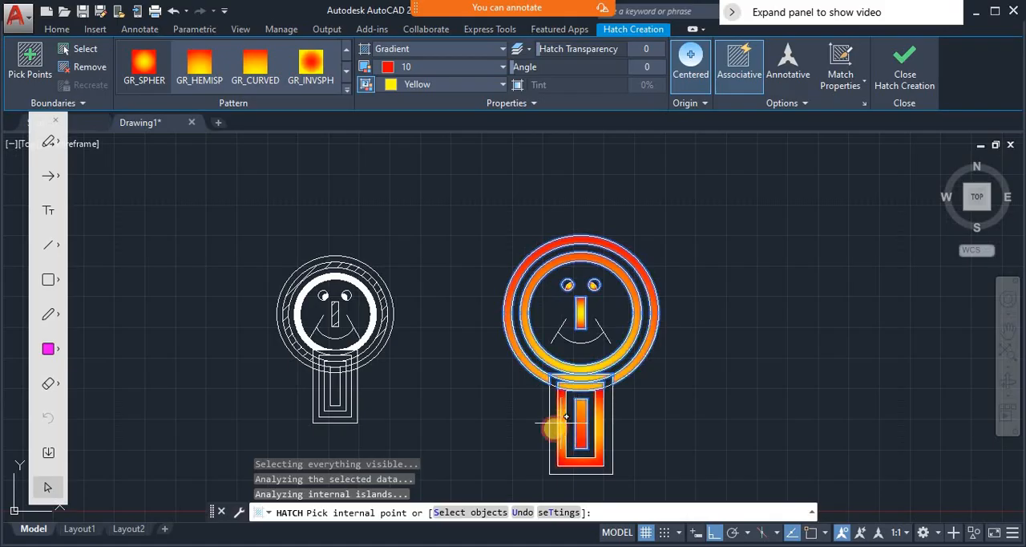
click(609, 470)
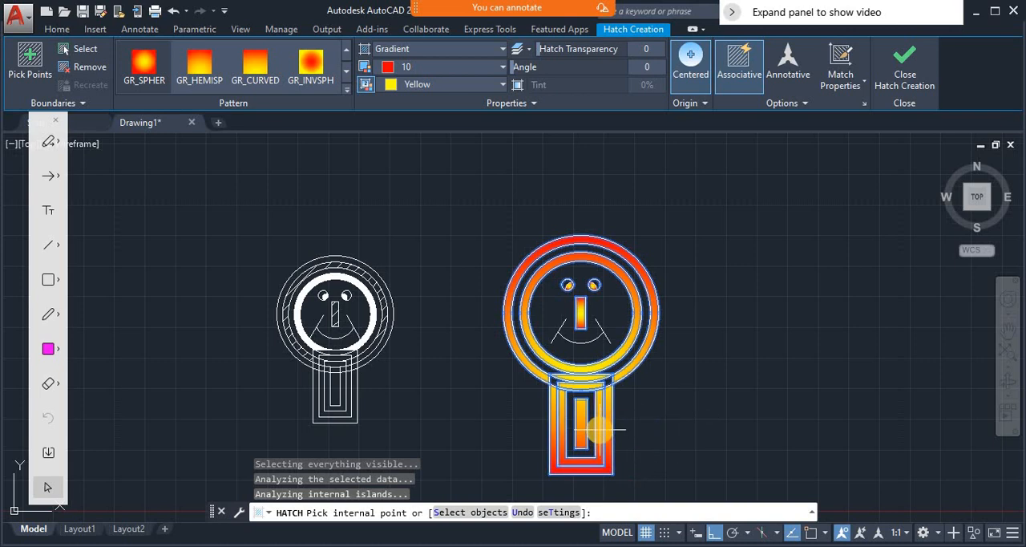
key(Return)
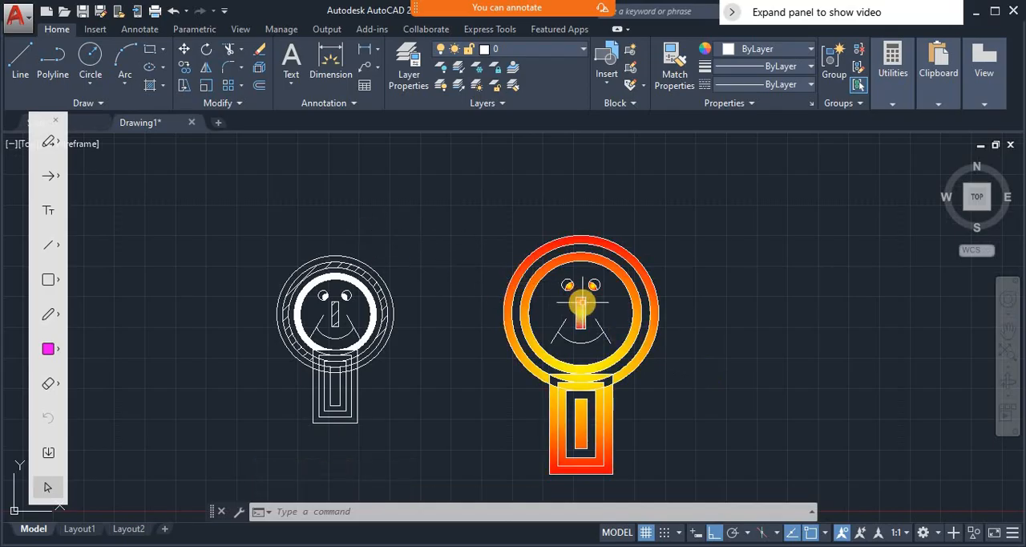
- Start the Copy command and select the whole gradient-filled figure, including the face, circles and nested rectangles, as the objects to copy
mouse_move(580, 303)
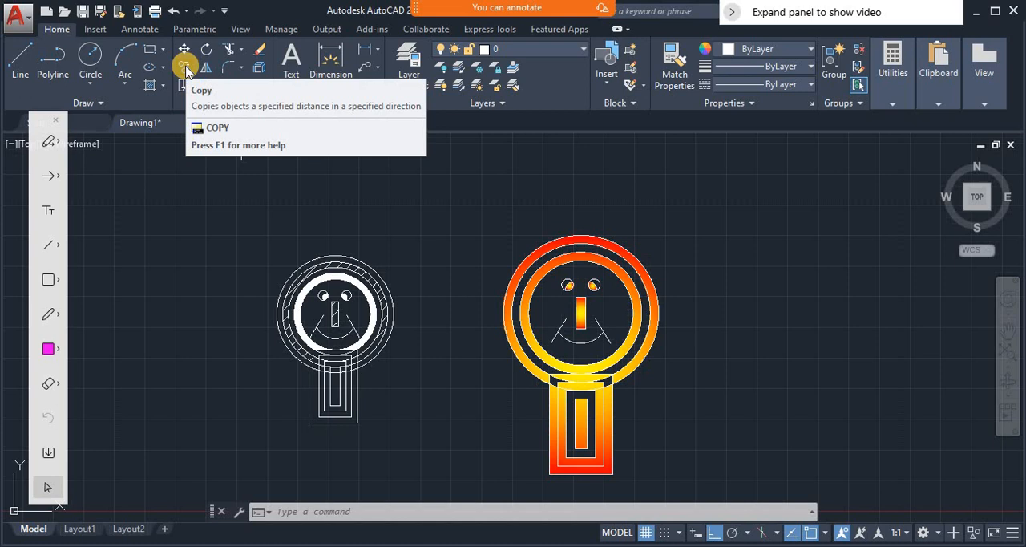
text(c)
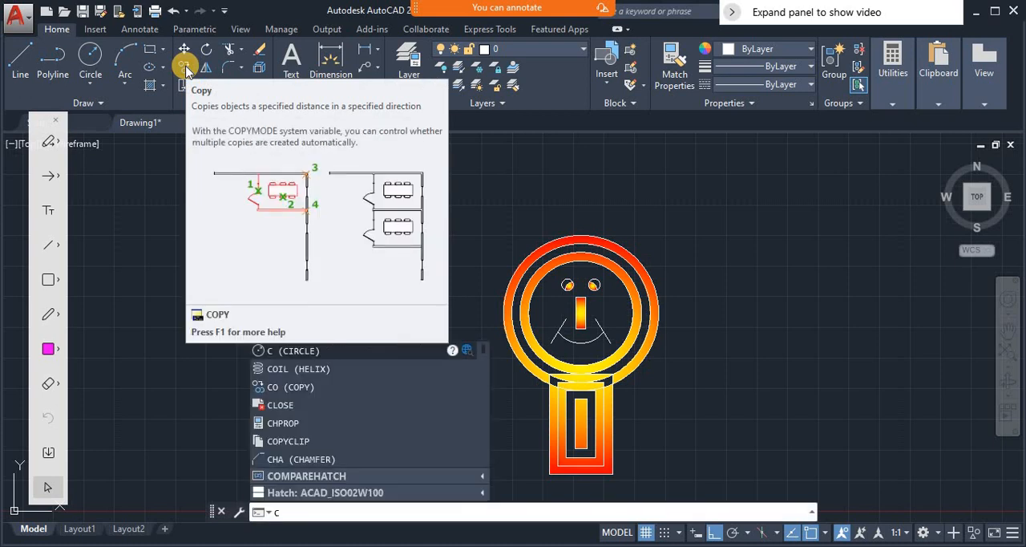
text(o)
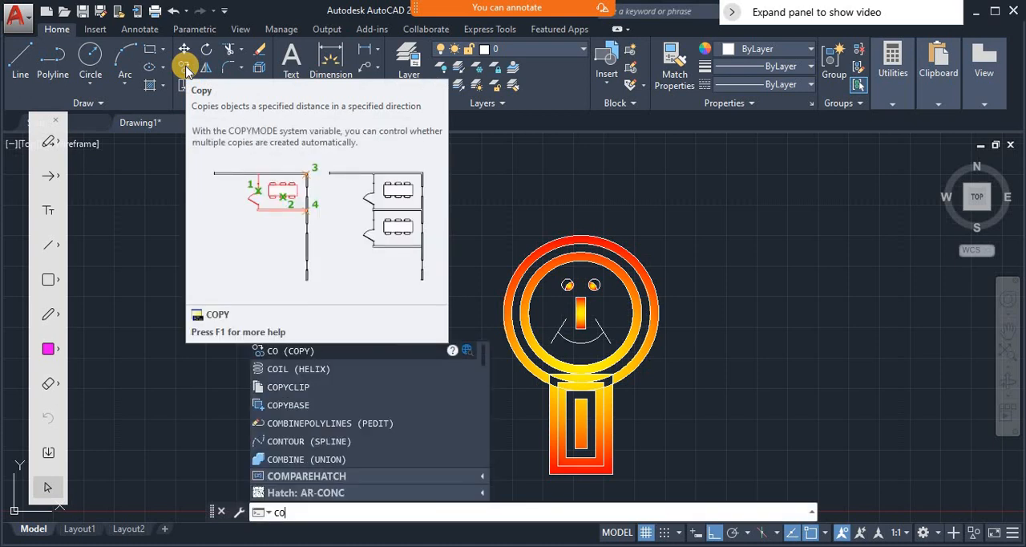
key(Return)
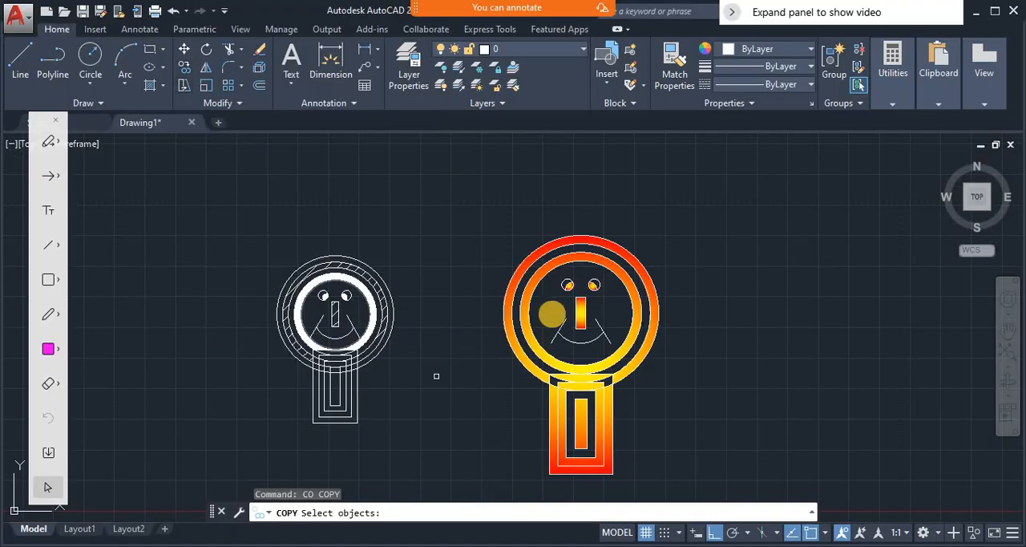
click(484, 213)
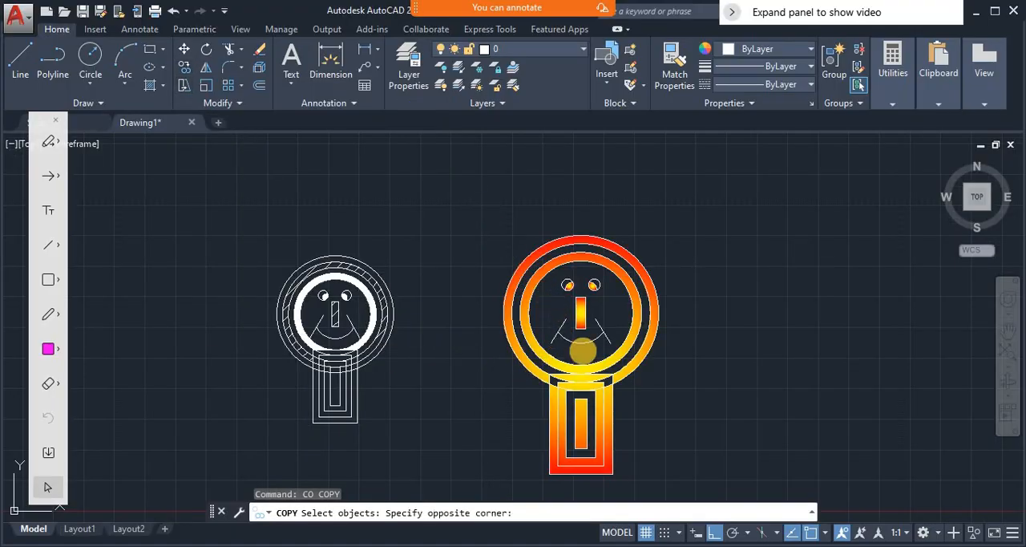
click(676, 488)
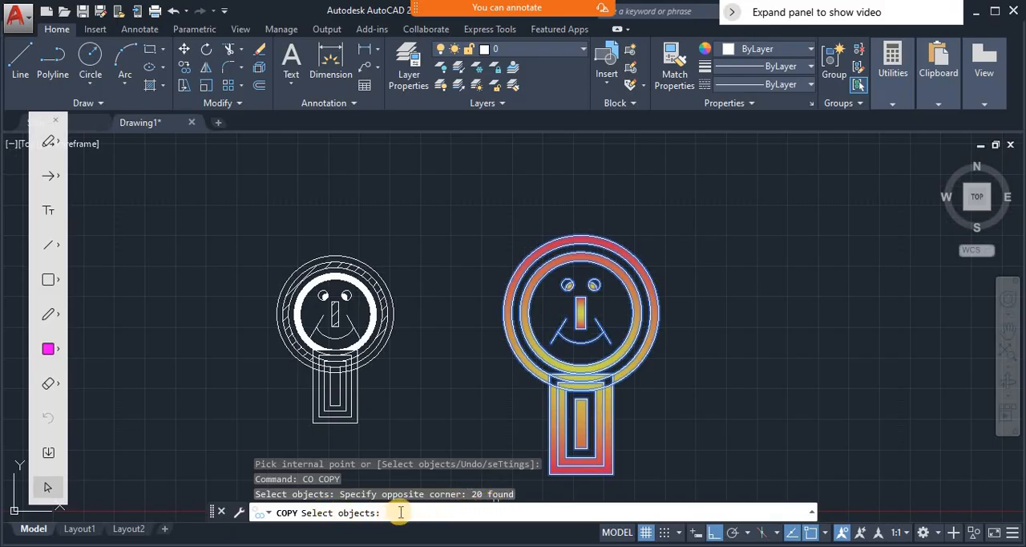
key(Return)
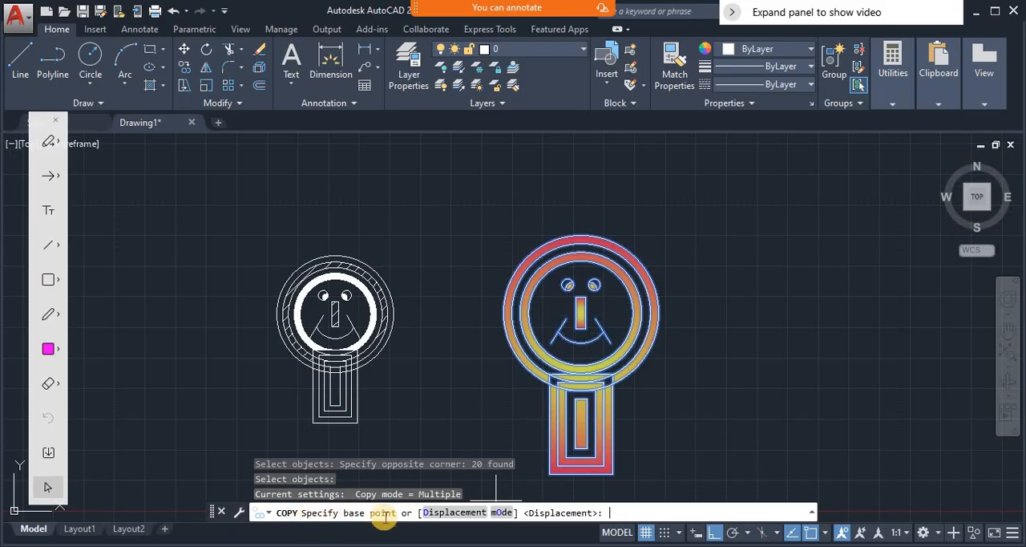
- Mark the outermost rectangle's lower-left corner and sketch a freehand annotation from it to an empty spot right of the figure
click(49, 314)
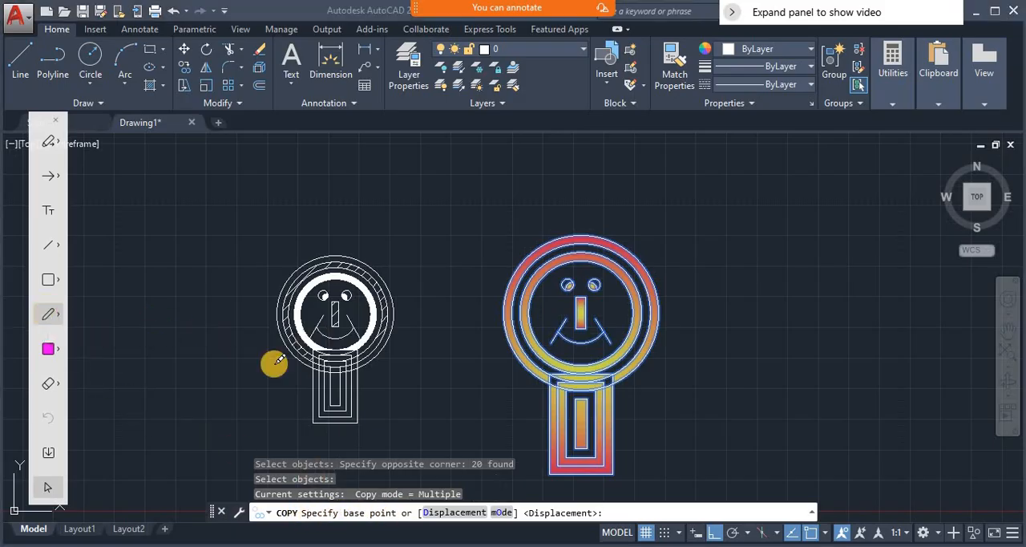
click(550, 472)
click(548, 476)
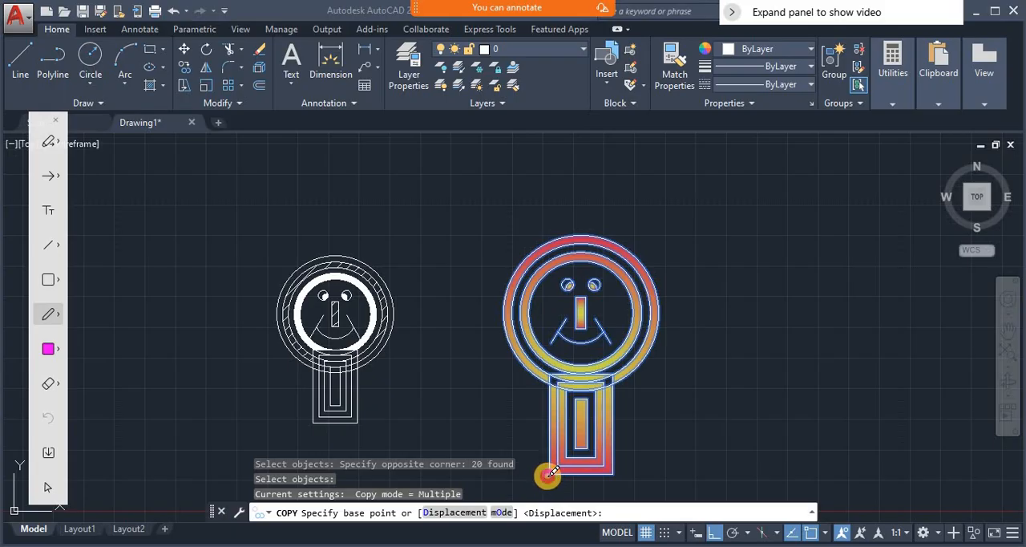
click(552, 474)
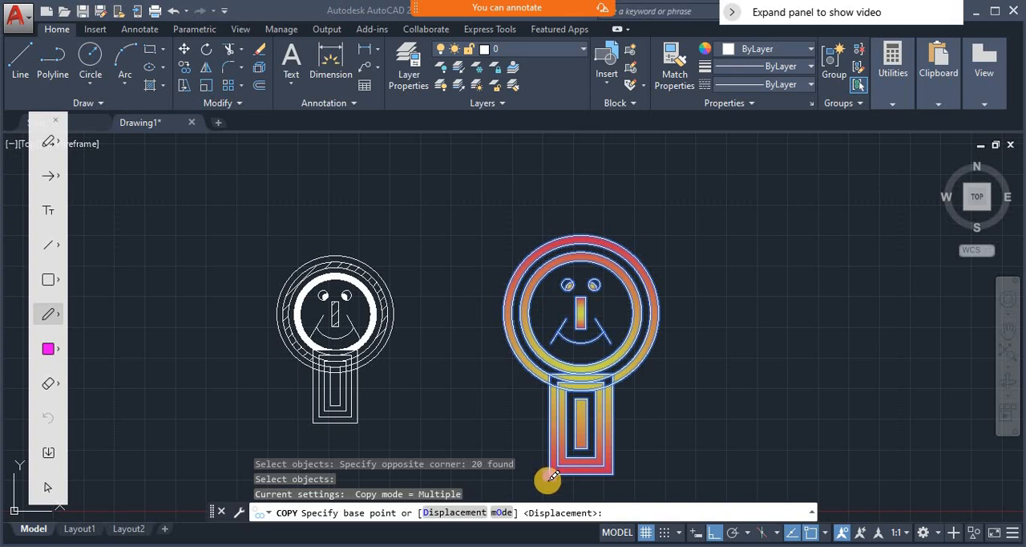
click(558, 474)
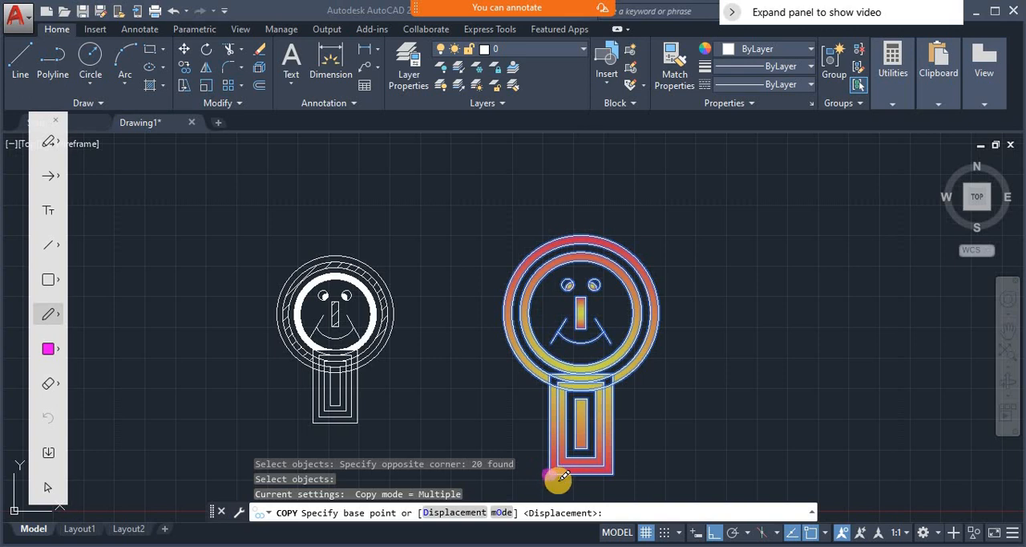
drag(558, 479, 752, 481)
drag(763, 433, 788, 359)
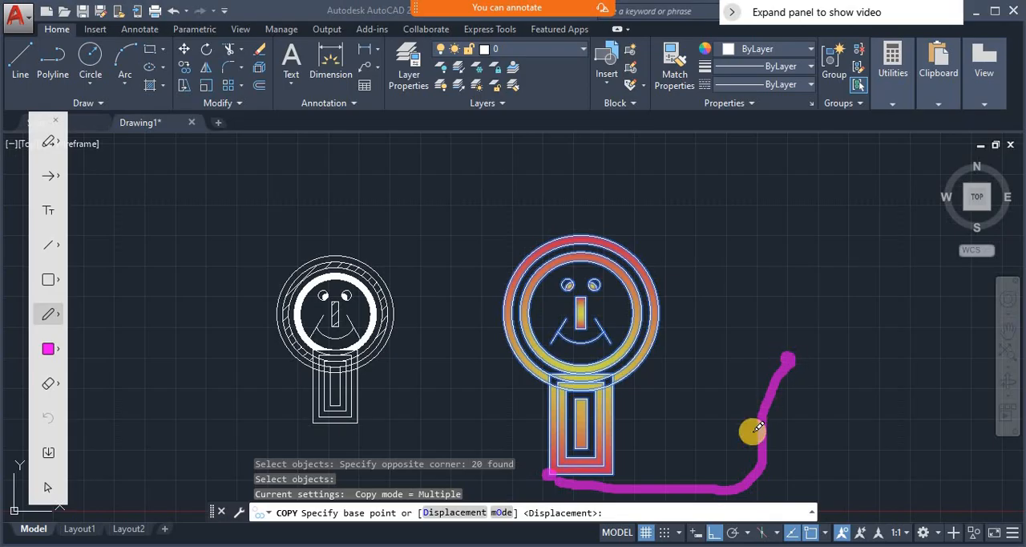
- Place a copy of the selected figure about 1955 units horizontally to the right, using the outermost rectangle's lower-left corner as base point
click(46, 486)
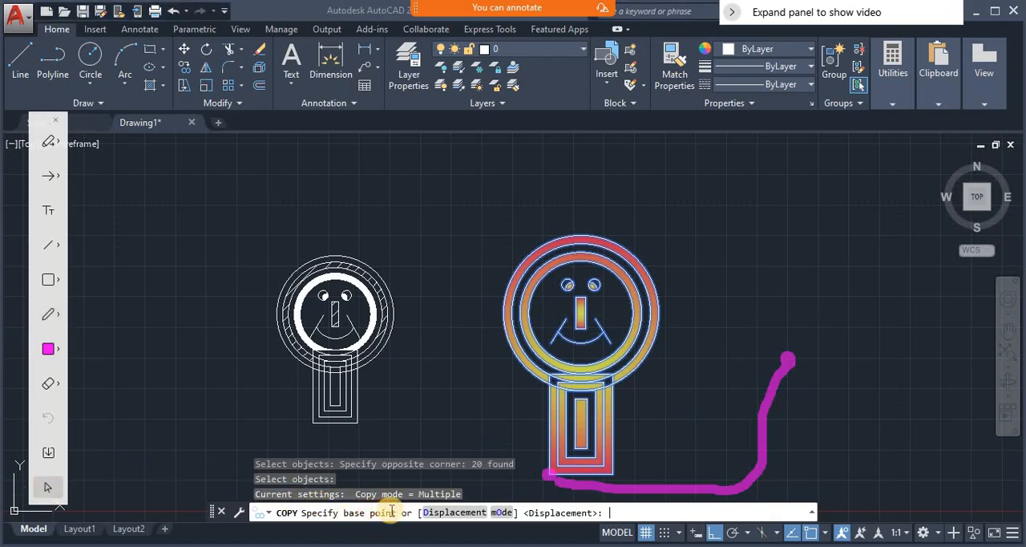
click(548, 475)
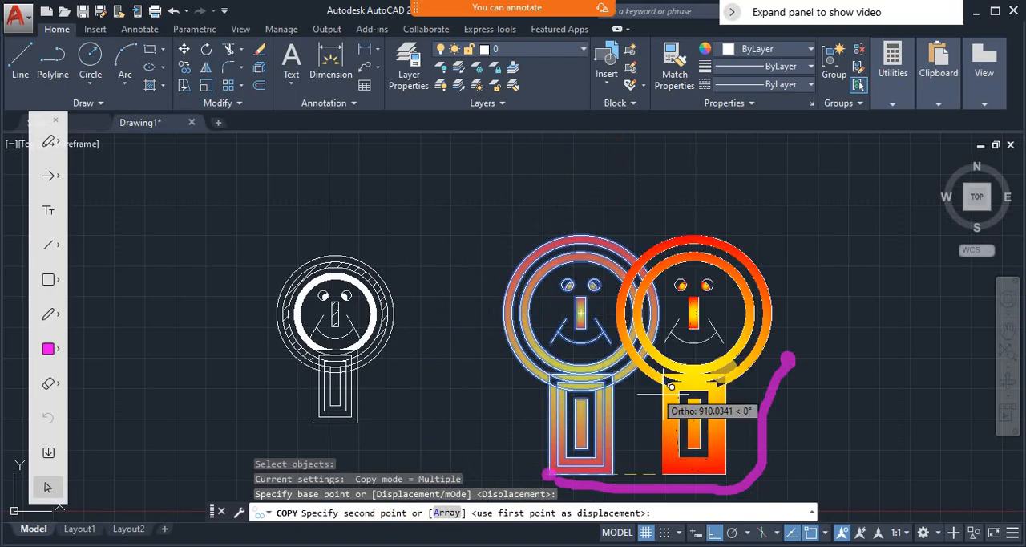
click(789, 353)
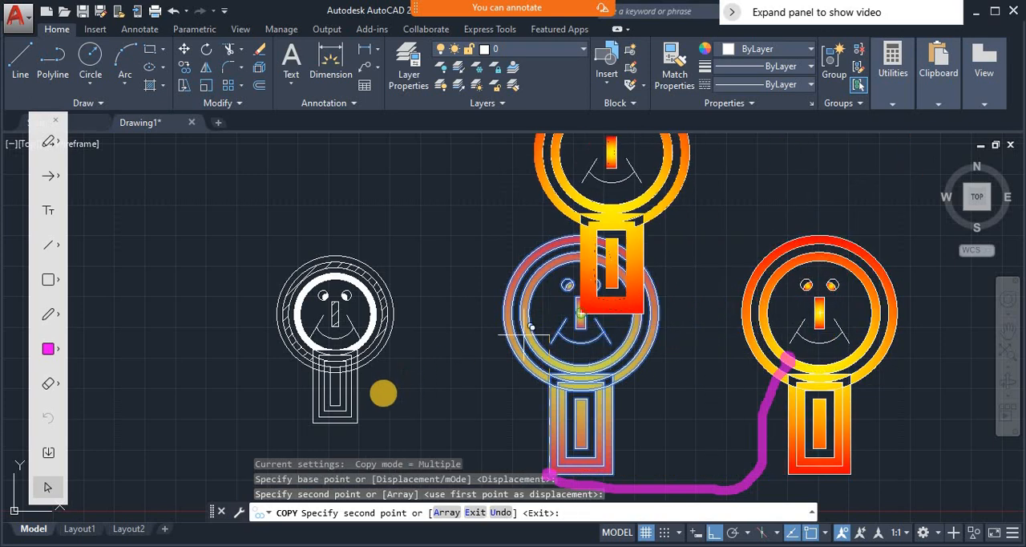
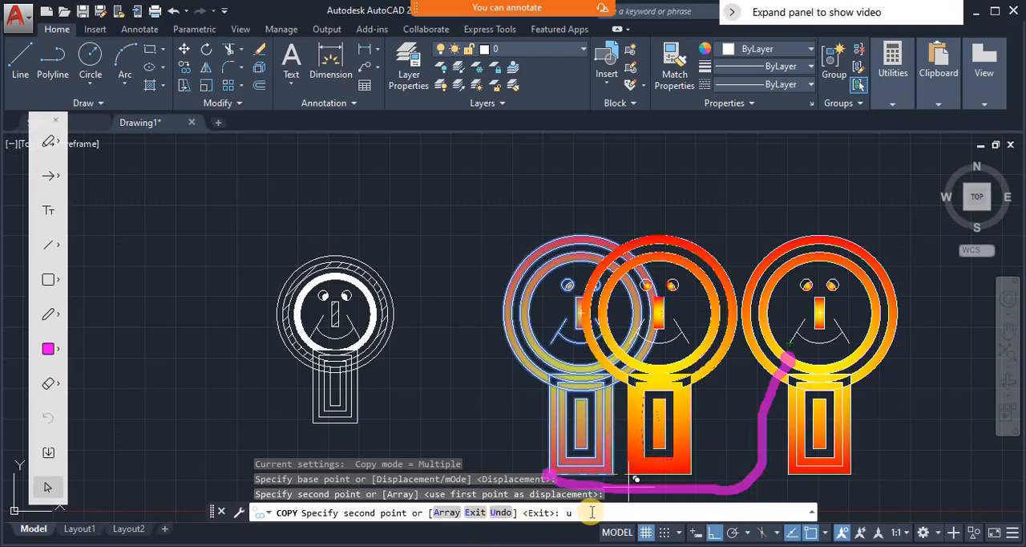
- Undo the horizontal copy and, with Ortho off, place the copy at the upper end of the freehand annotation
key(Return)
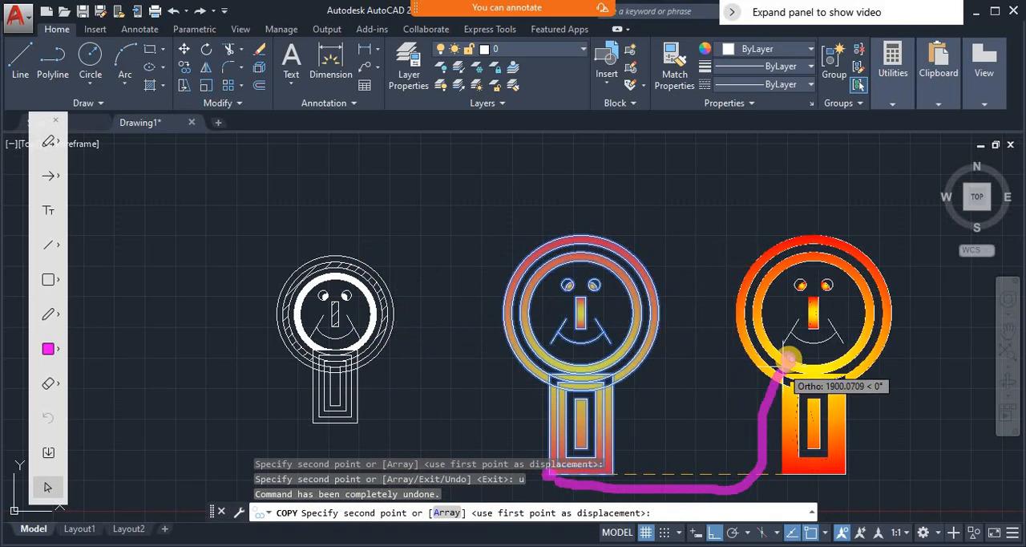
click(716, 531)
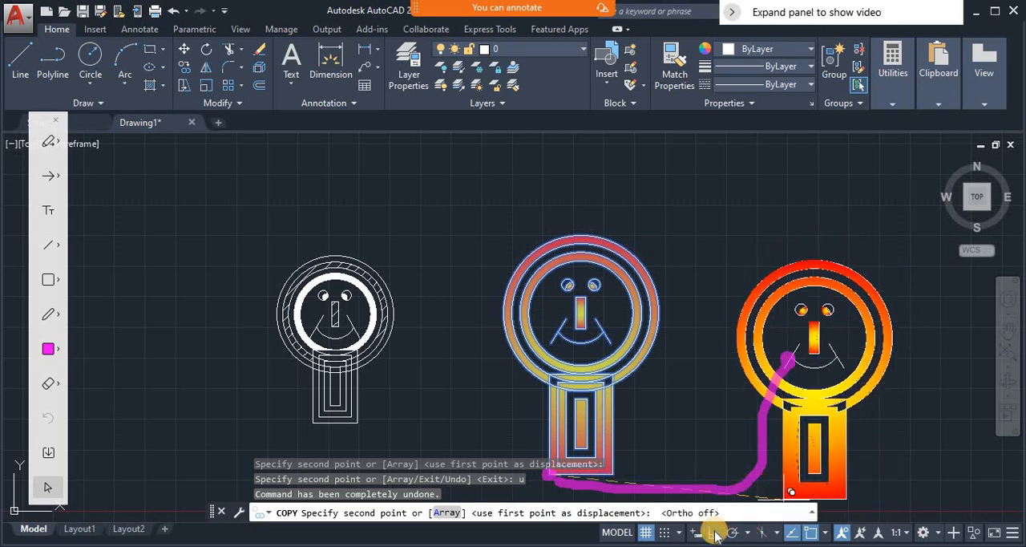
click(788, 360)
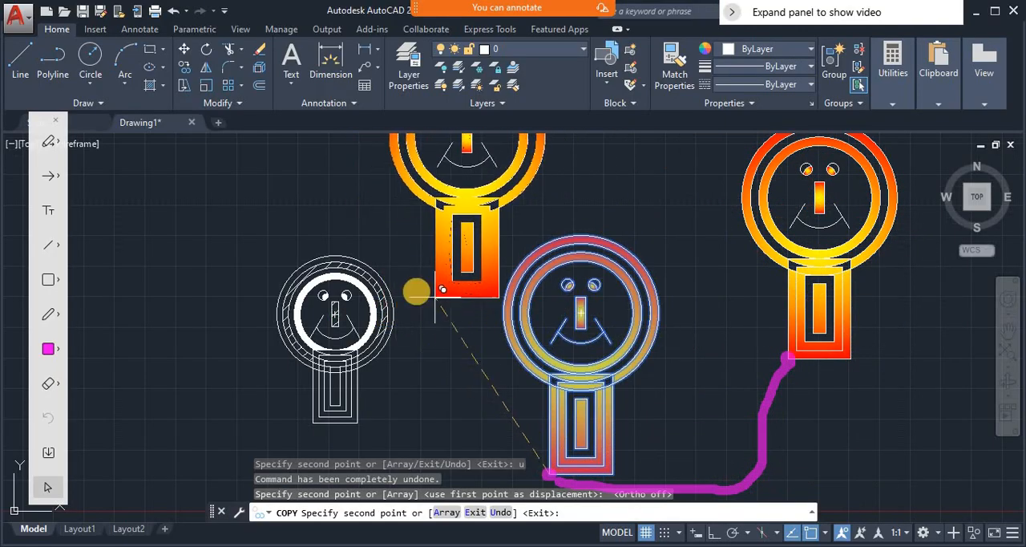
- Place seven more copies of the figure, four around the white reference figure and three right of the gradient-filled original, and end the Copy command
click(418, 332)
click(336, 360)
click(235, 384)
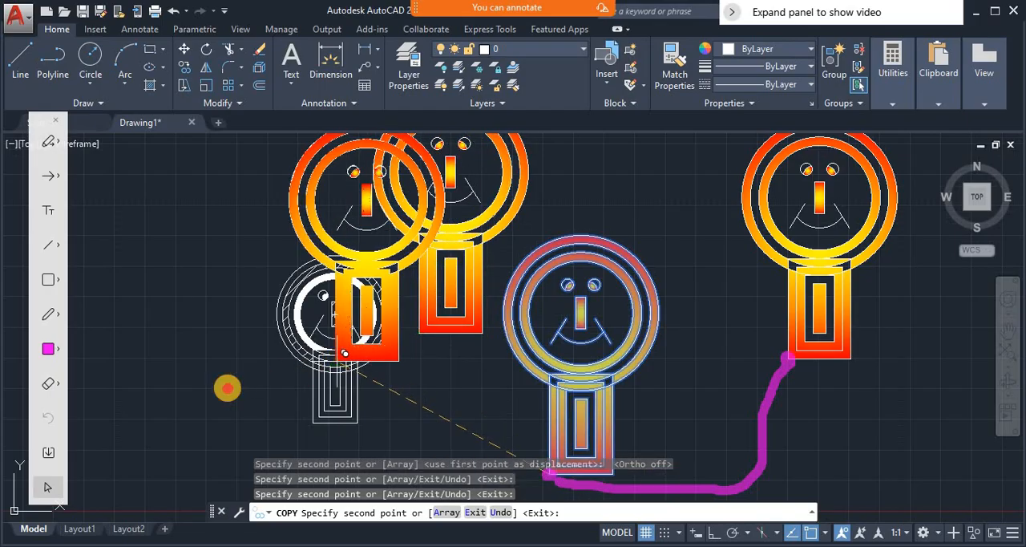
click(133, 431)
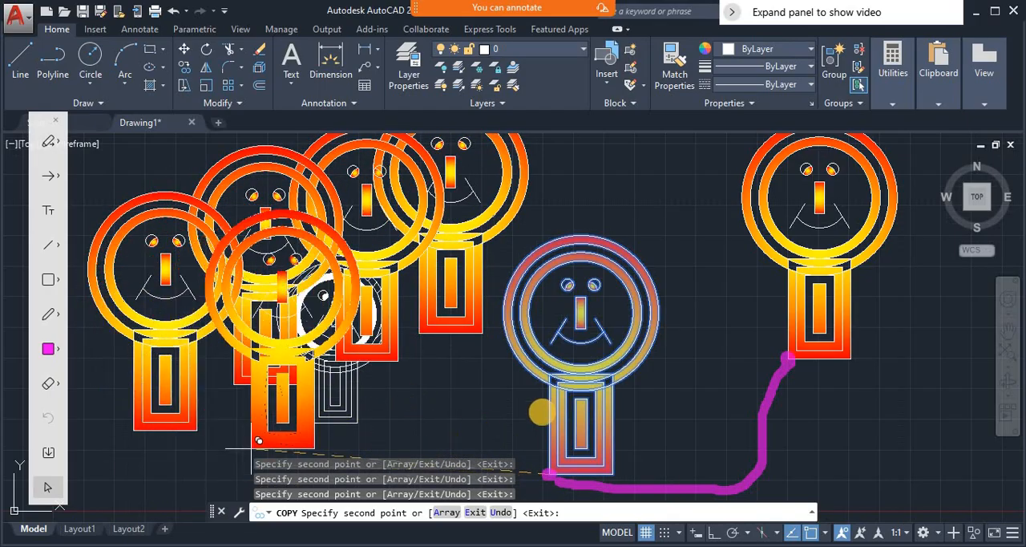
click(698, 317)
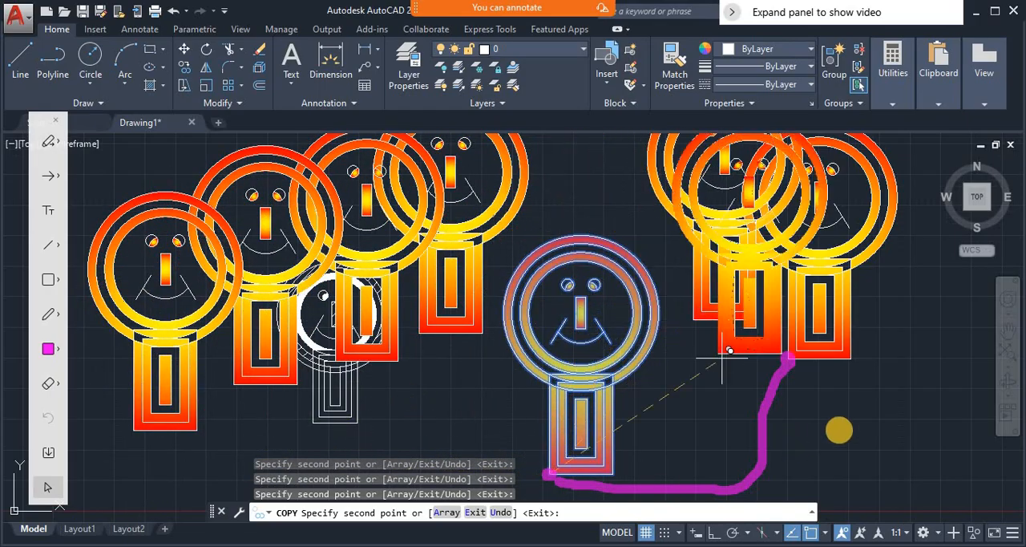
click(847, 423)
click(920, 472)
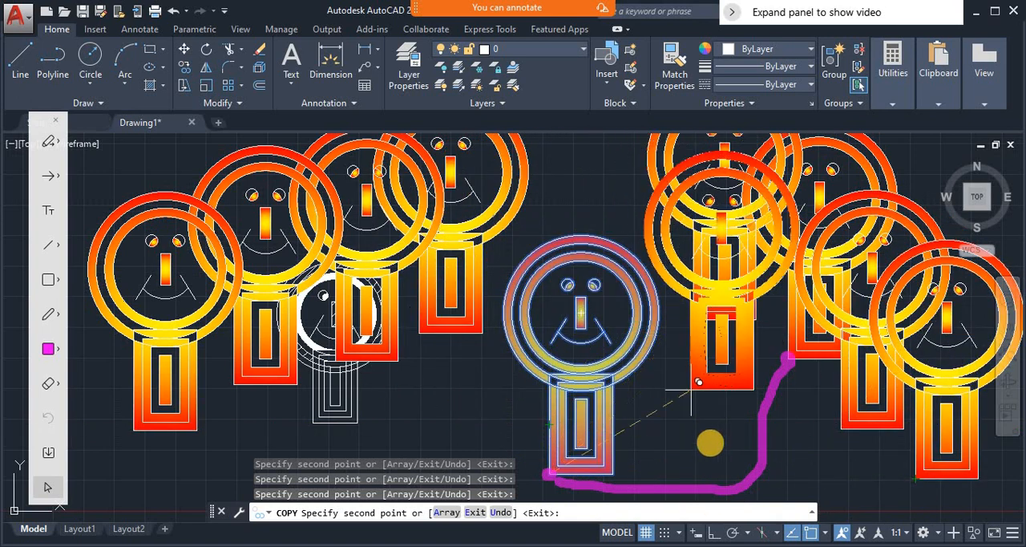
key(Return)
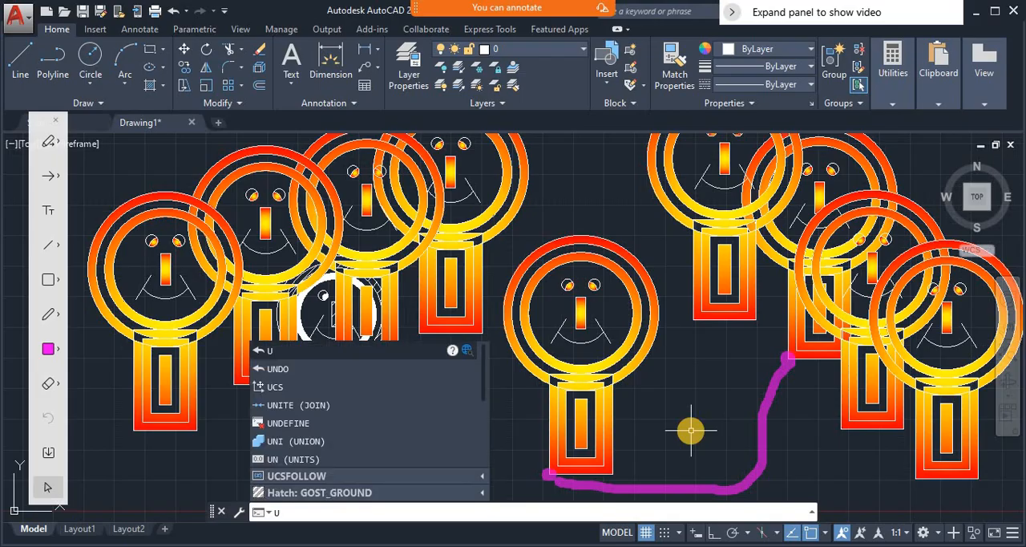
- Undo the whole Copy command and clear all annotations from the drawing
key(Return)
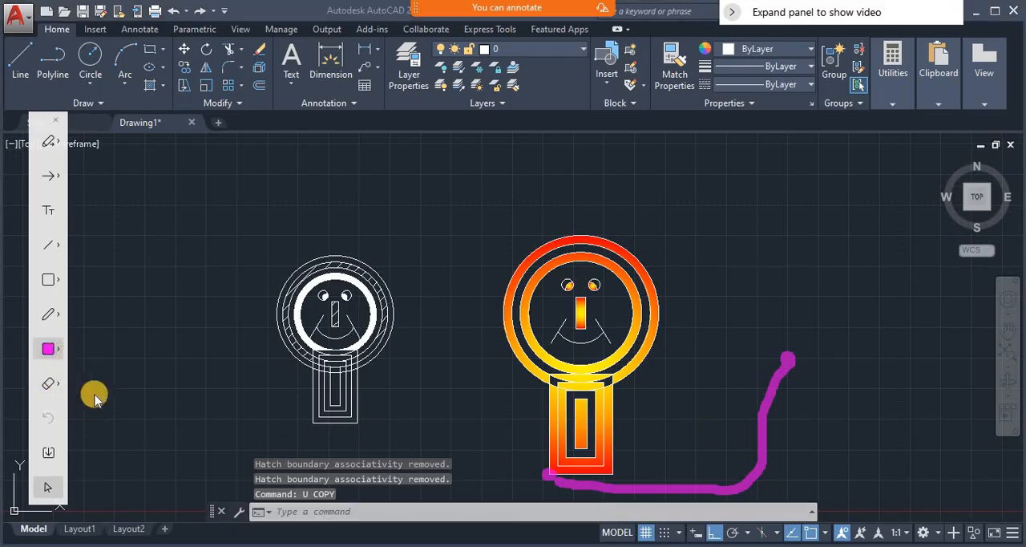
click(49, 385)
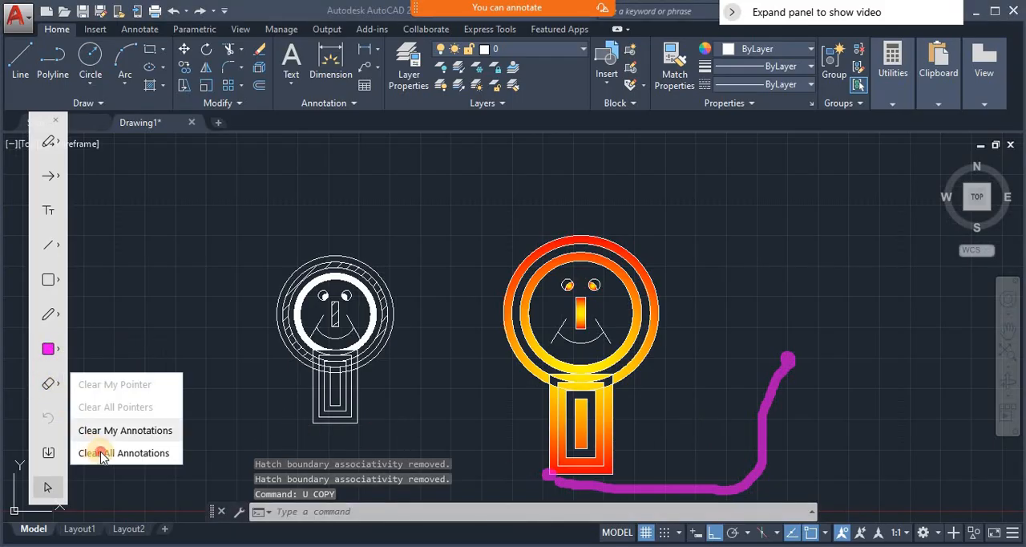
click(93, 453)
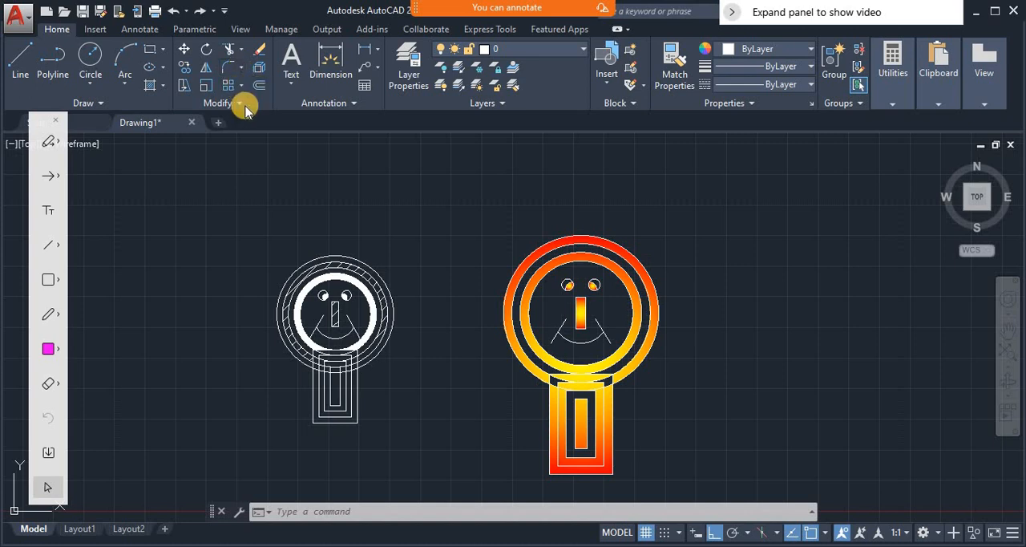
- Start the ARRAYCLASSIC command and select the whole gradient-filled figure as the objects to array
click(461, 511)
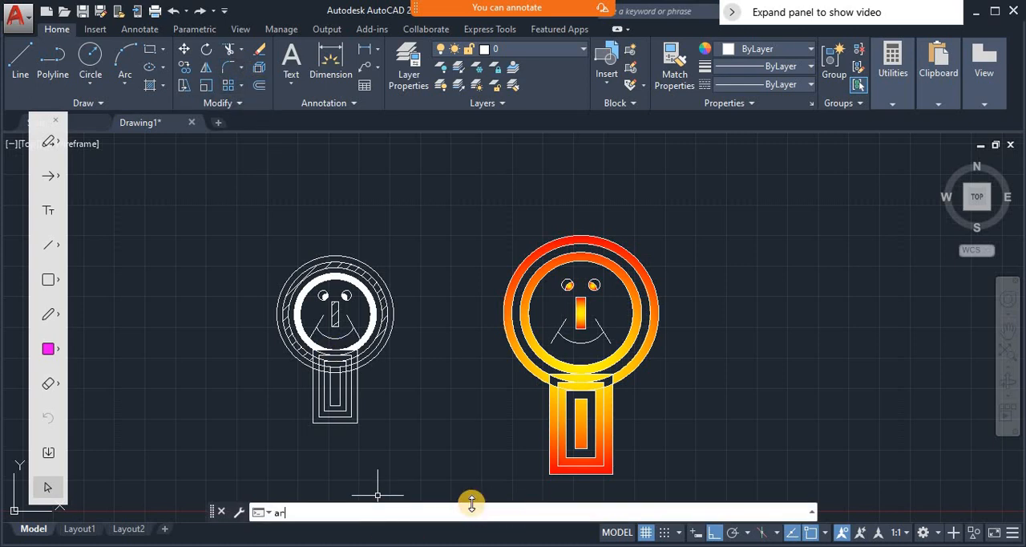
text(array)
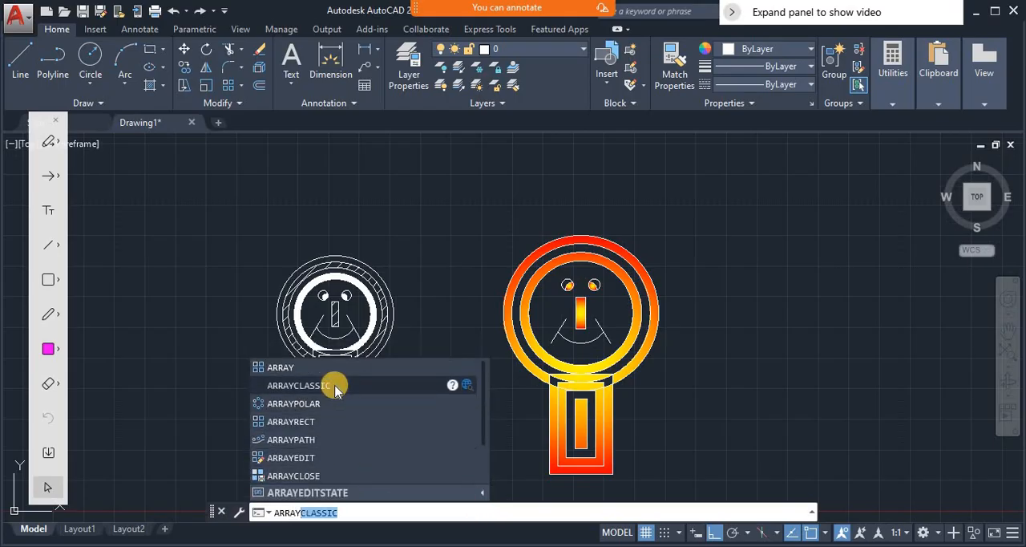
key(Return)
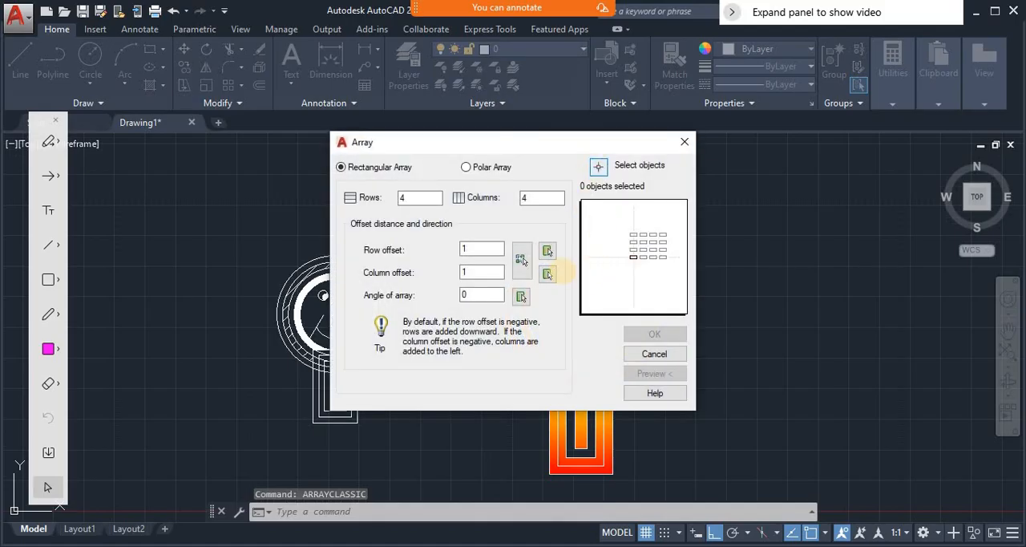
click(598, 166)
click(496, 222)
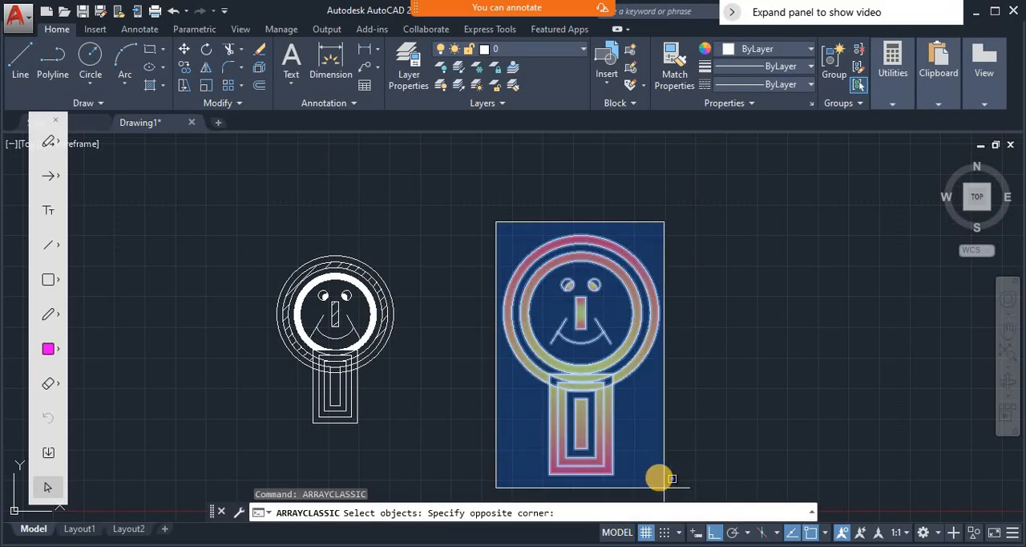
click(670, 479)
key(Return)
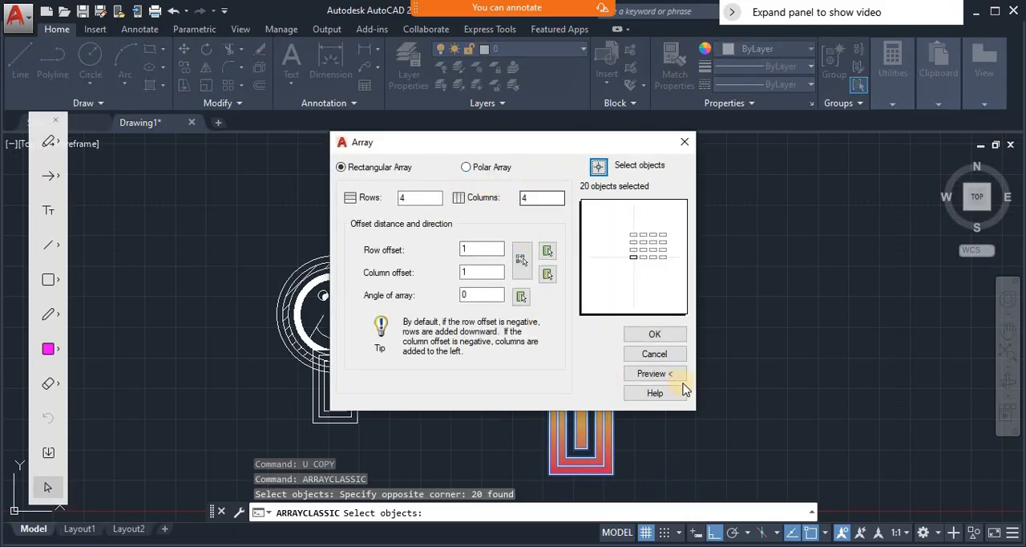
- Set the rectangular array's row offset to about 1830 with two vertically aligned points, and preview the array with 4 rows and 4 columns
click(654, 374)
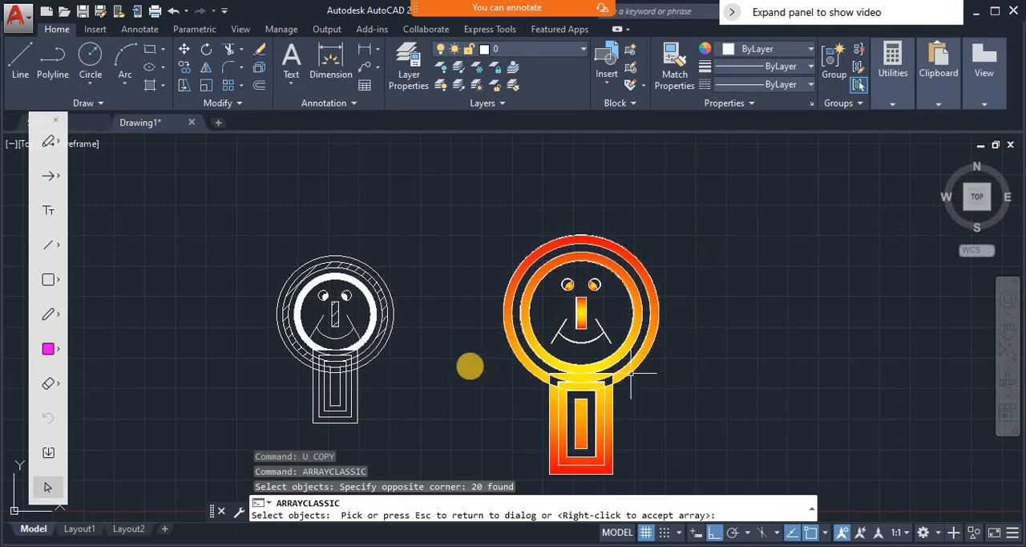
click(470, 365)
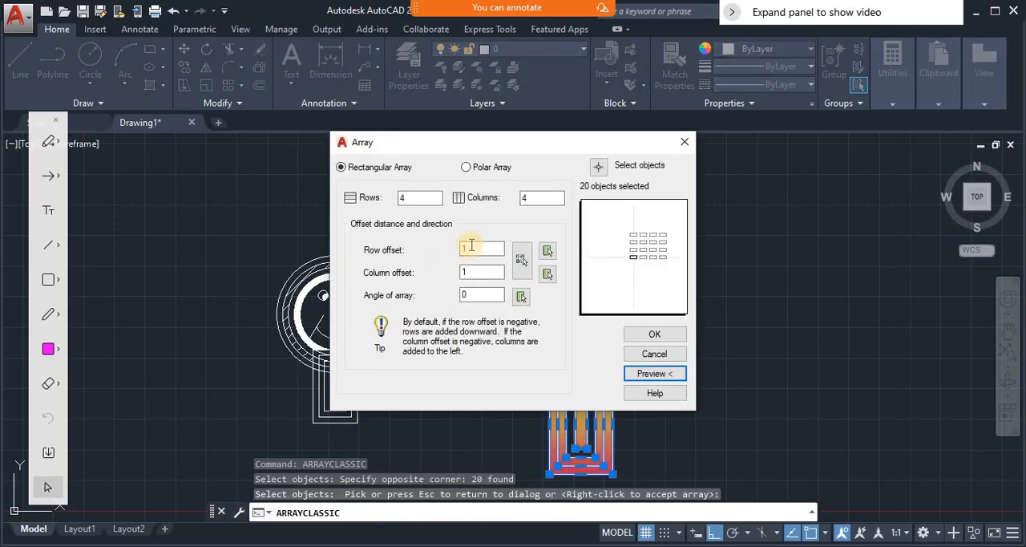
click(548, 253)
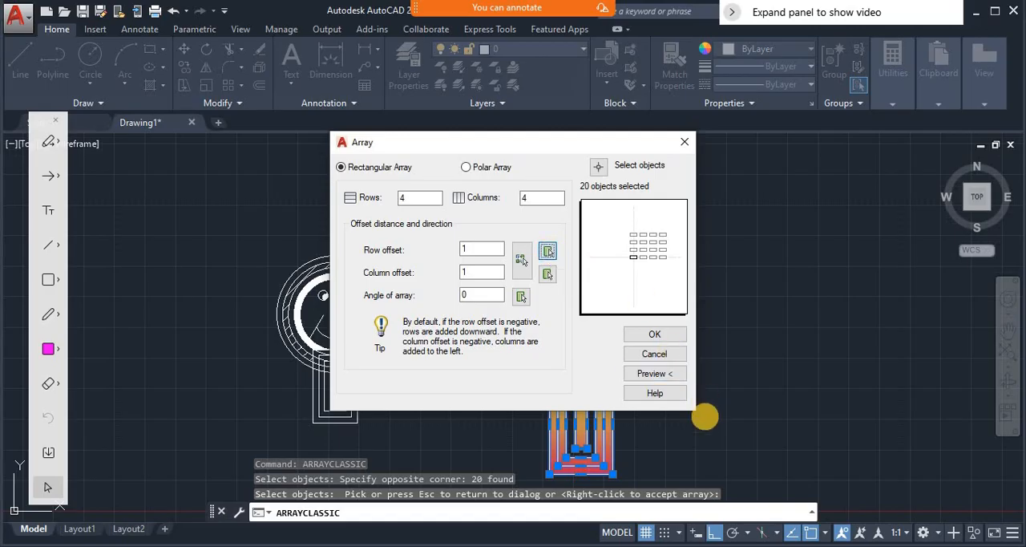
click(711, 467)
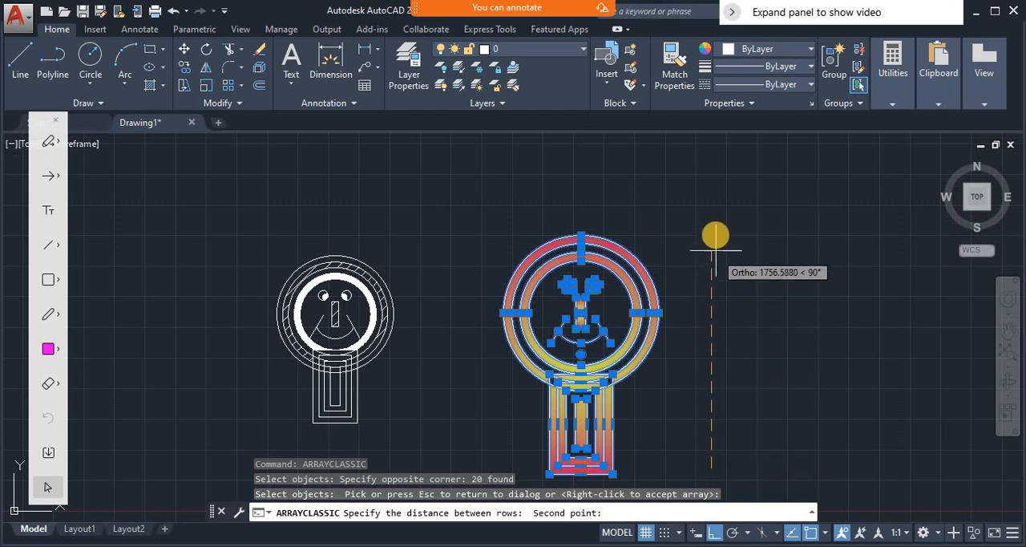
click(721, 256)
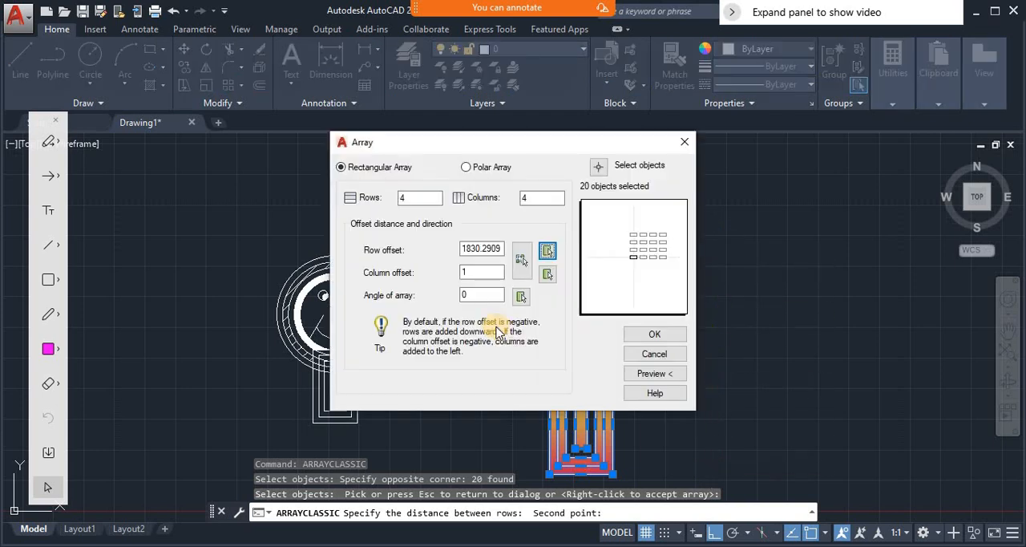
click(650, 377)
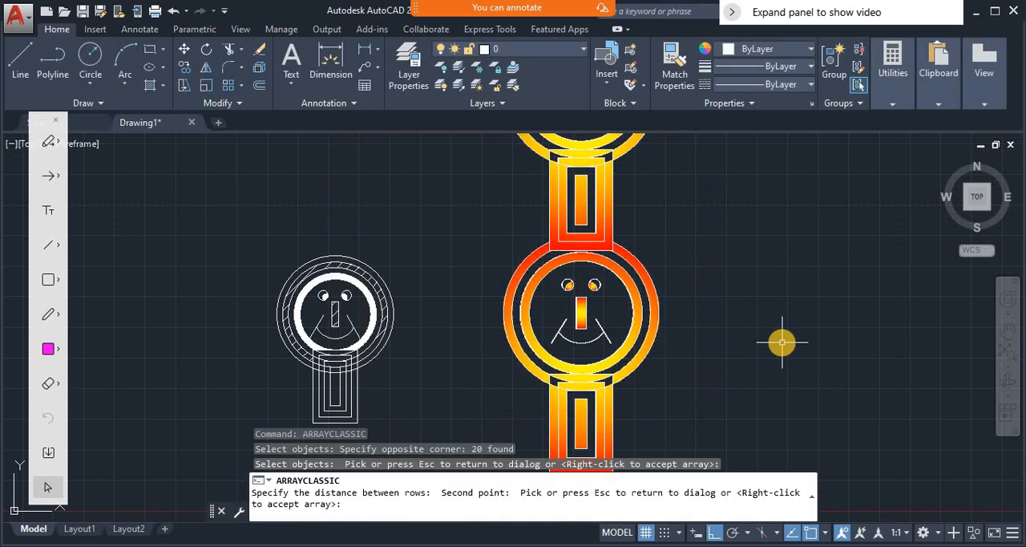
scroll(782, 343, down, 4)
scroll(782, 343, down, 2)
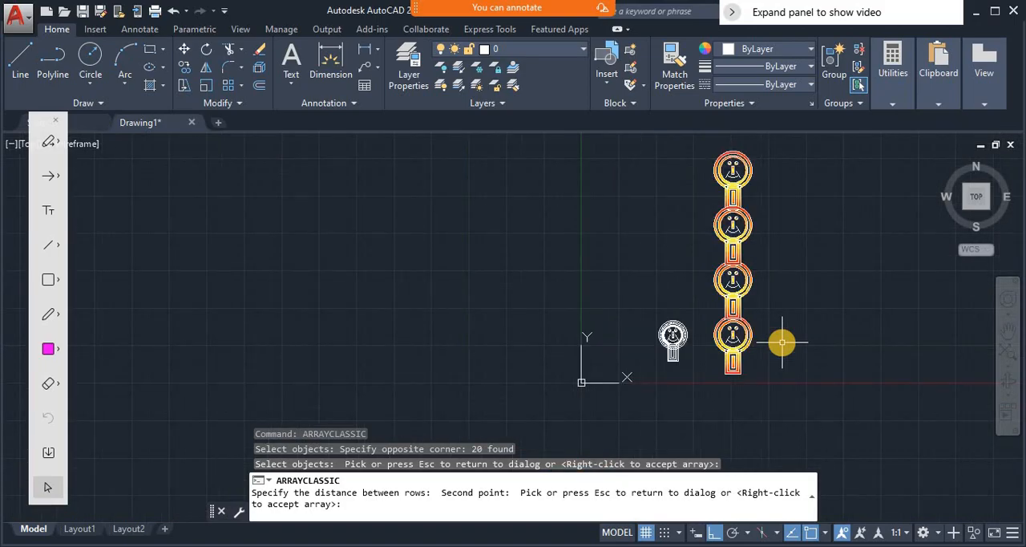
key(Escape)
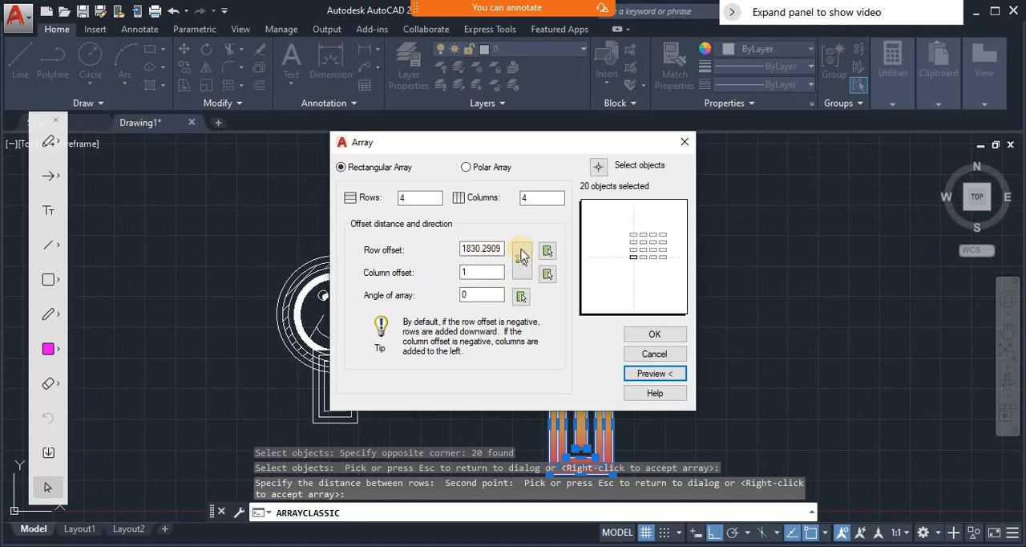
- Try to specify a new row offset with two points going downward, and cancel the classic array
click(547, 251)
click(725, 192)
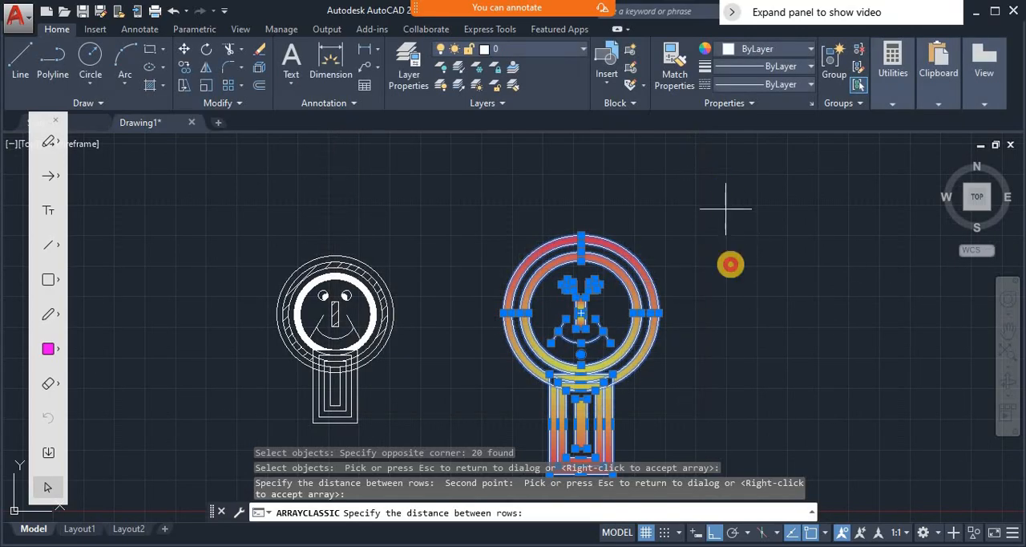
click(727, 396)
key(Escape)
key(Escape)
- Zoom out and pan the drawing to leave a large empty area right of the gradient-filled figure
scroll(759, 341, down, 3)
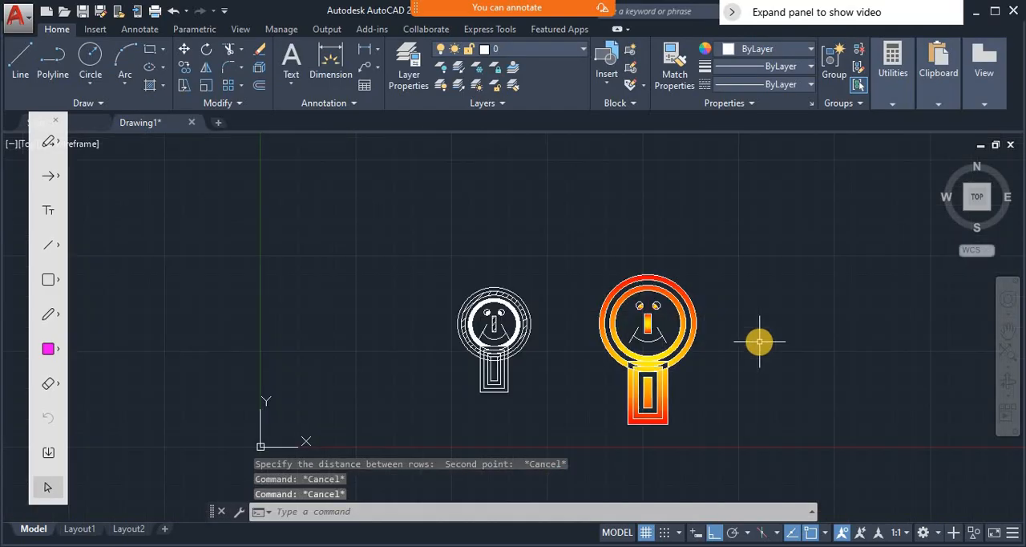
text(p)
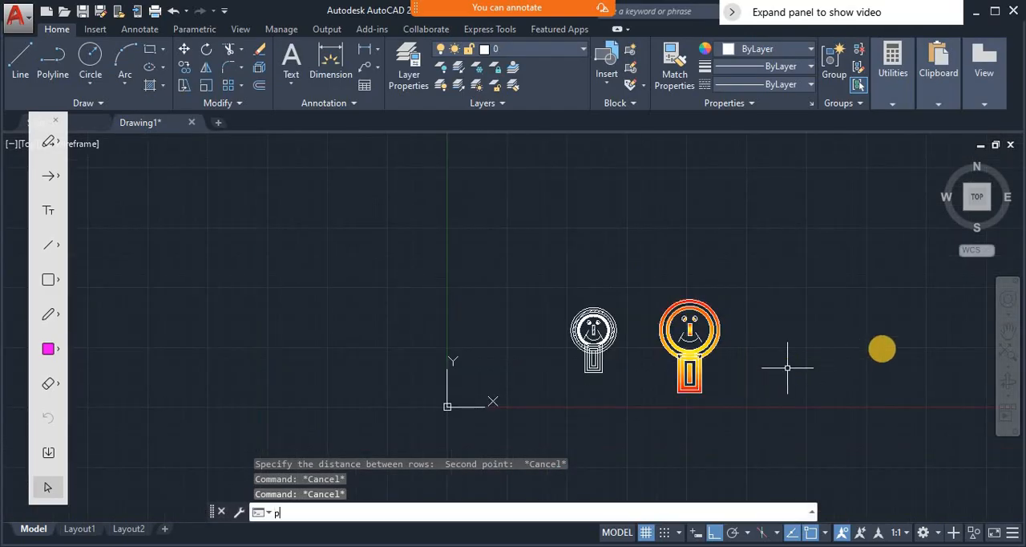
key(Return)
drag(880, 350, 504, 357)
key(Escape)
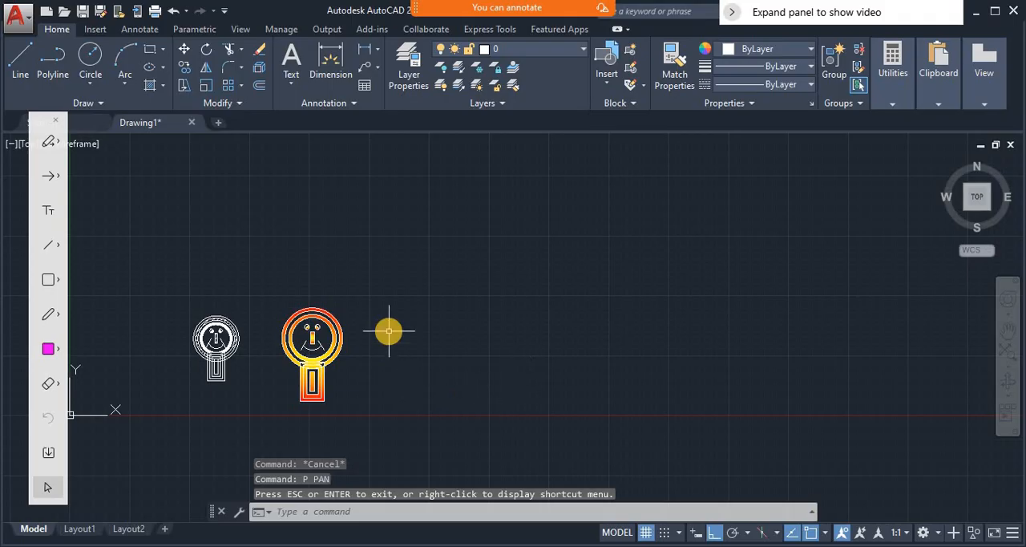
text(array)
key(Return)
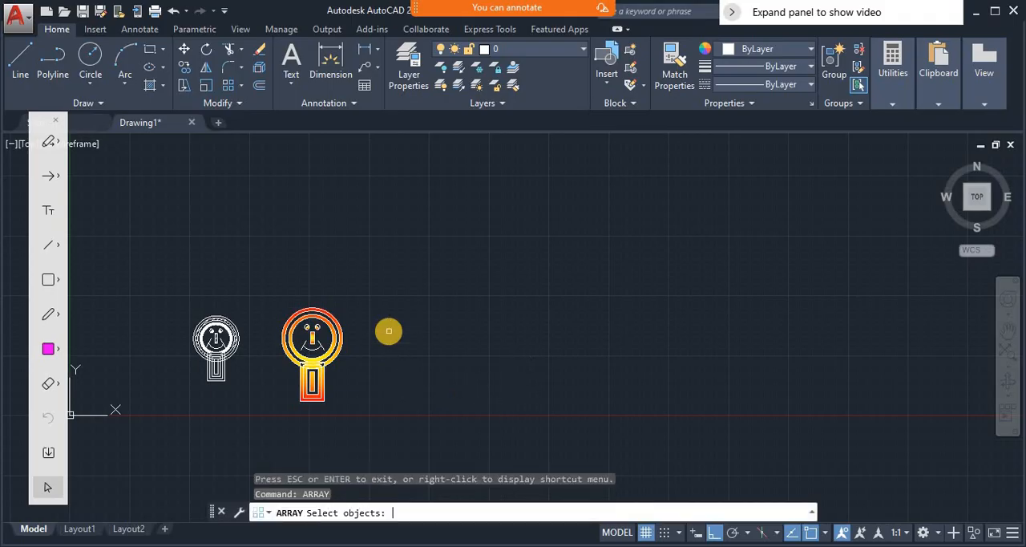
click(268, 291)
click(355, 419)
key(Return)
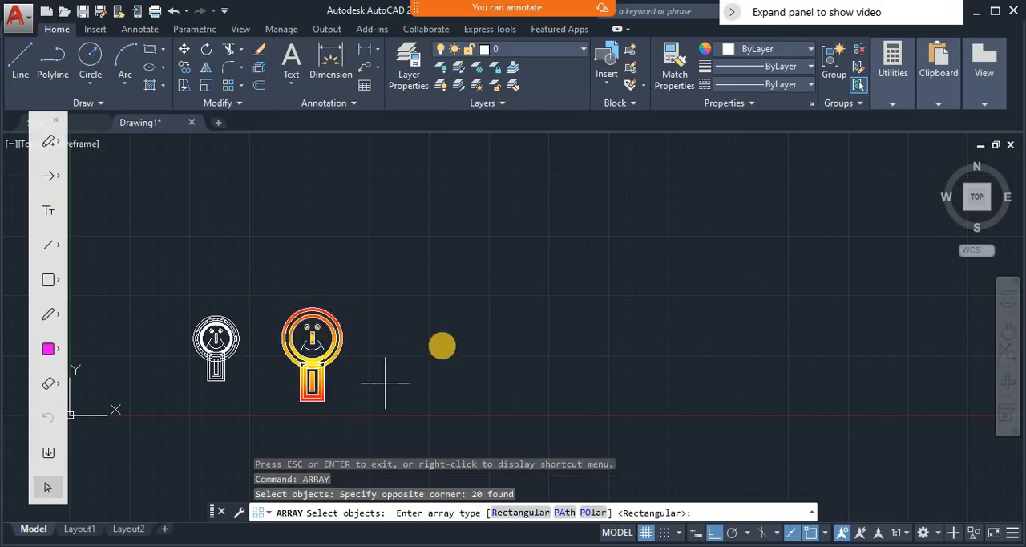
key(Escape)
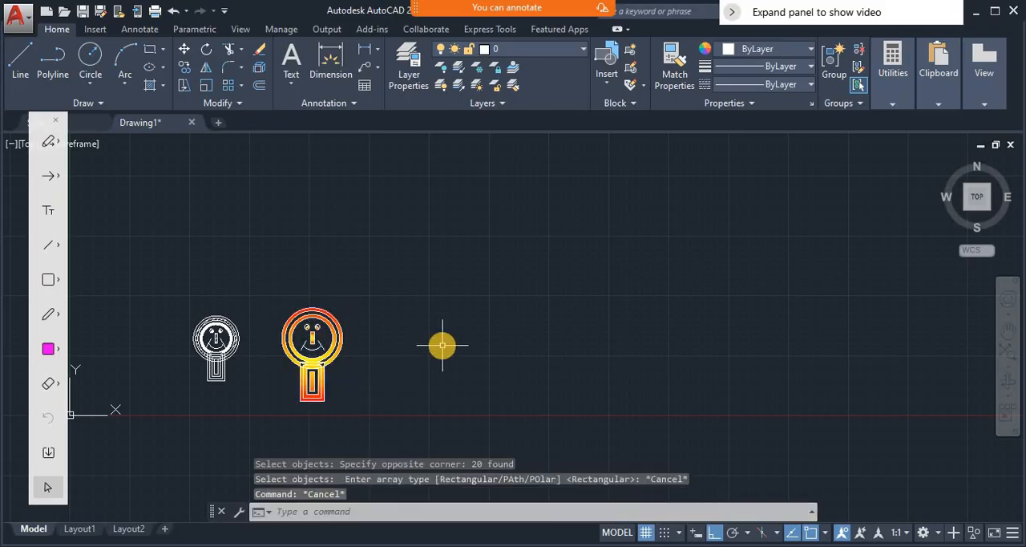
key(Escape)
- Restart the ARRAYCLASSIC command and select the entire gradient-filled figure as the source objects
text(array)
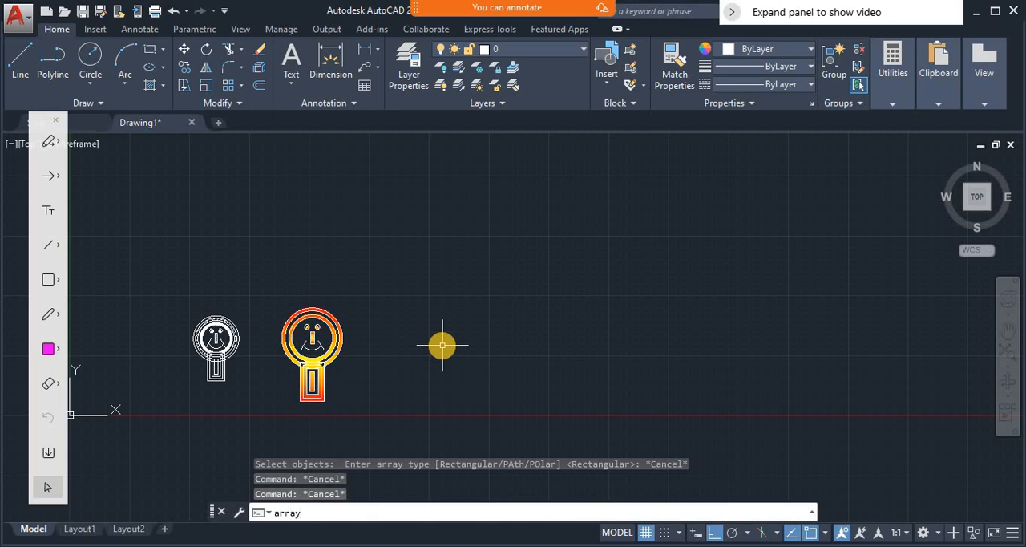
click(386, 385)
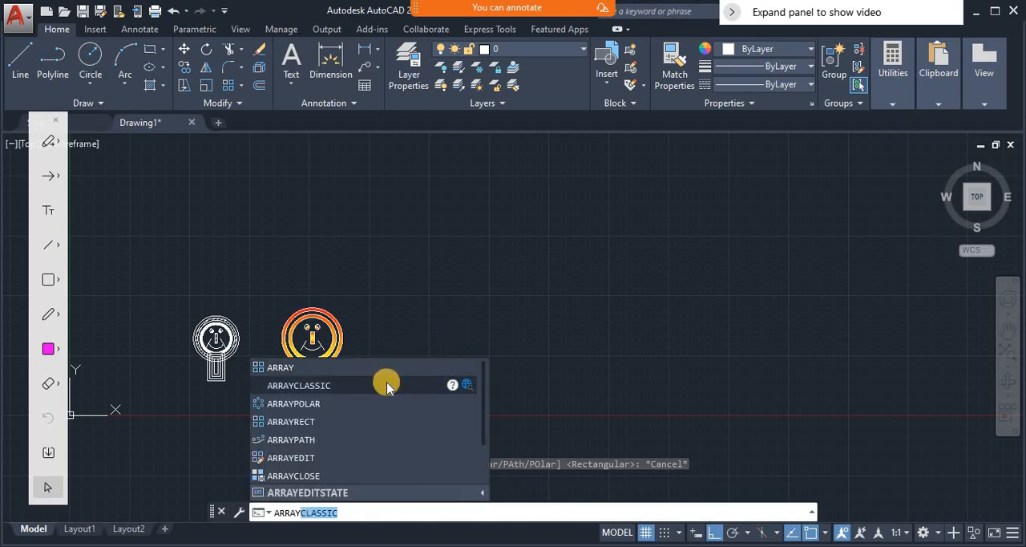
click(598, 167)
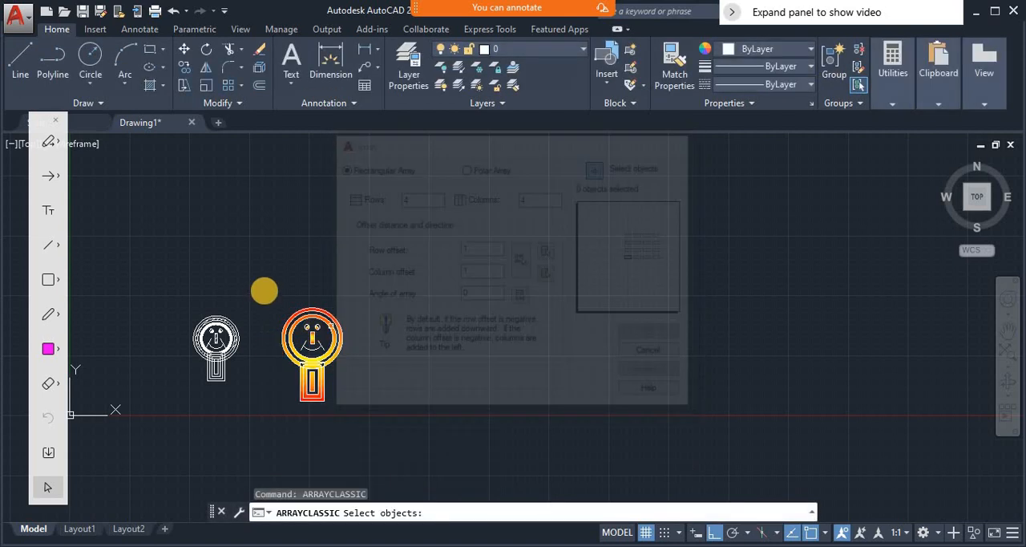
click(265, 291)
click(348, 406)
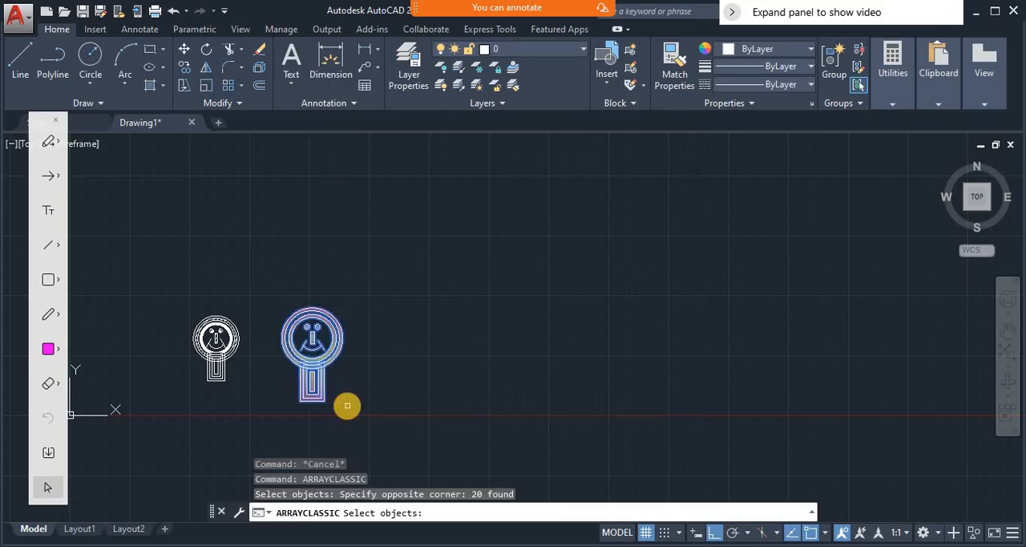
key(Return)
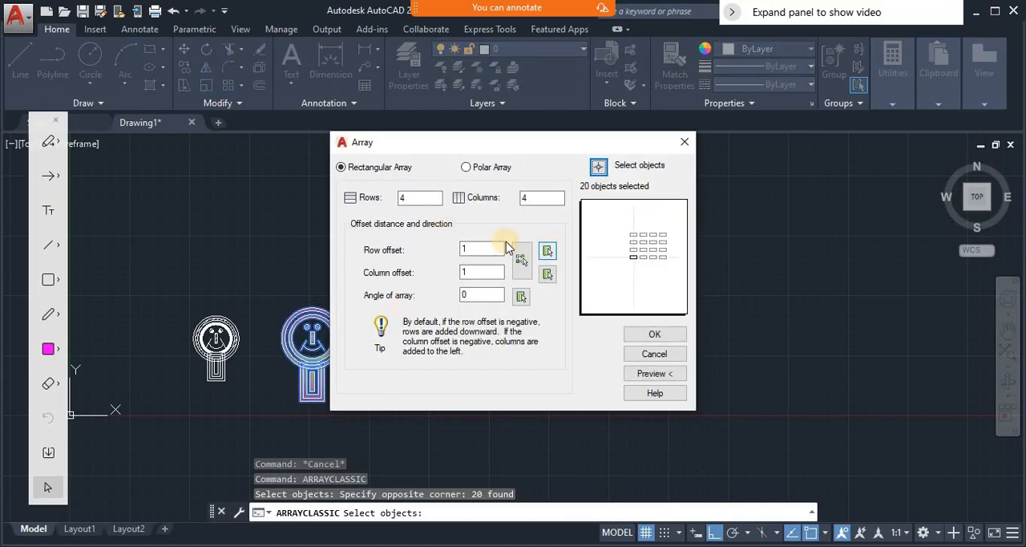
- Set the rectangular array's row offset to about 1930 with two vertically aligned points beside the figure, and preview the array
click(548, 253)
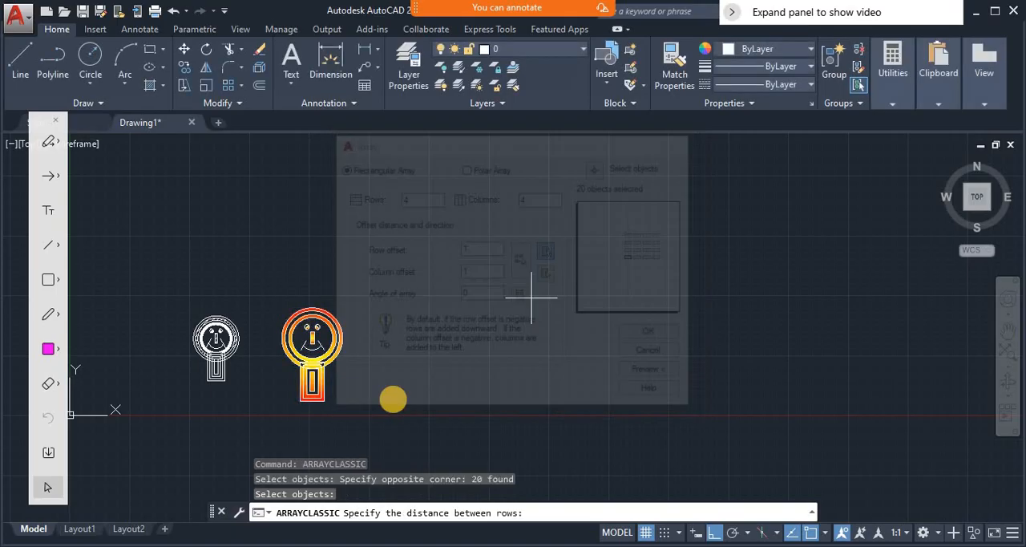
click(393, 397)
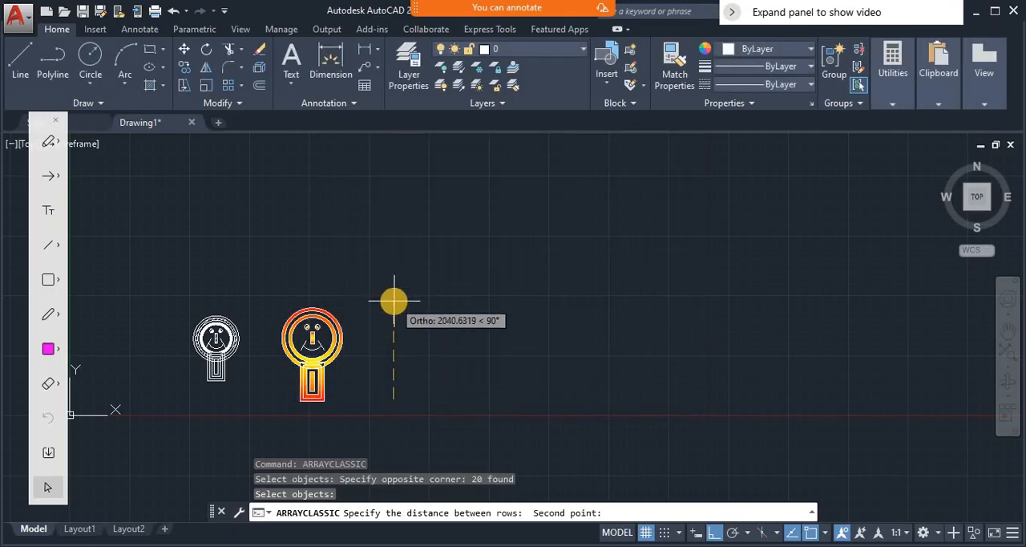
click(393, 308)
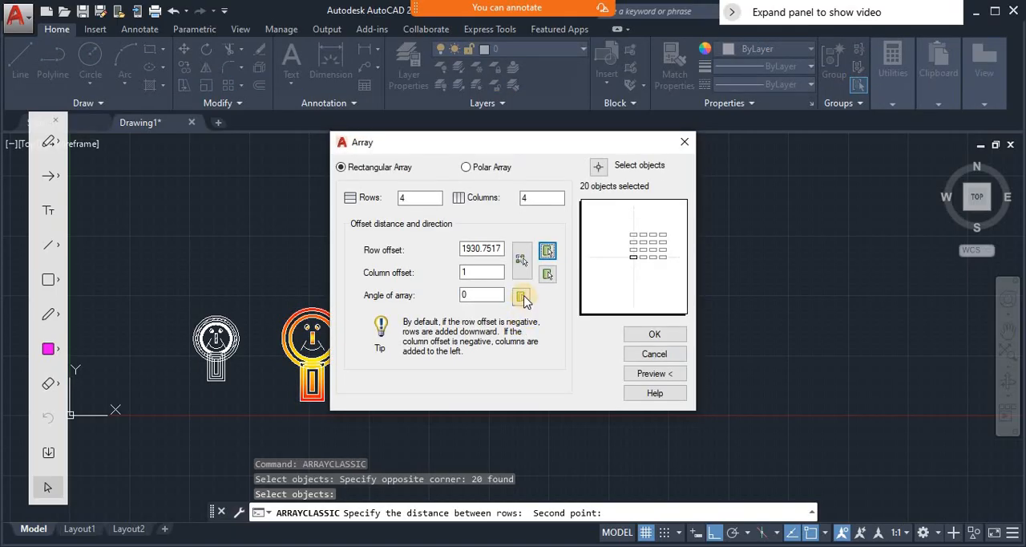
click(652, 375)
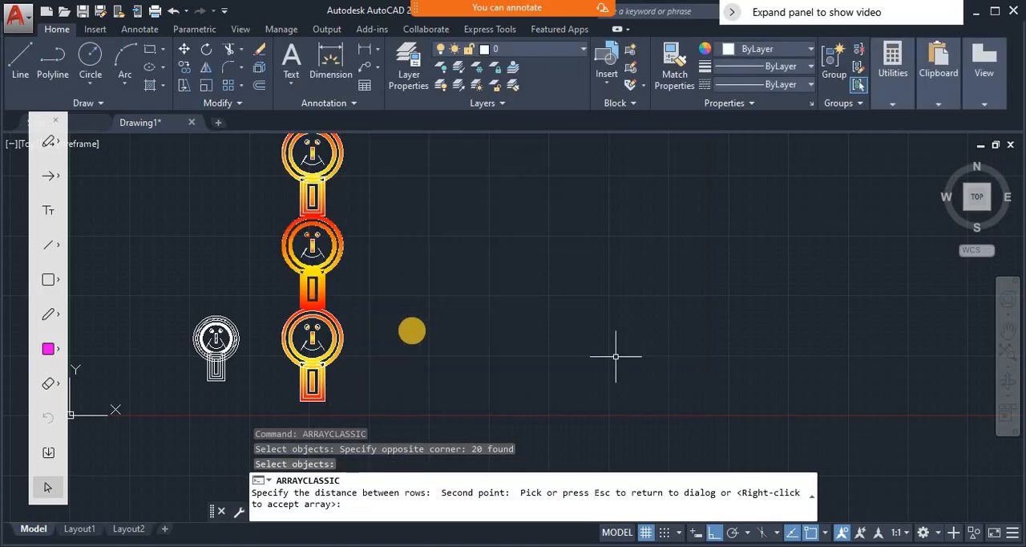
click(407, 342)
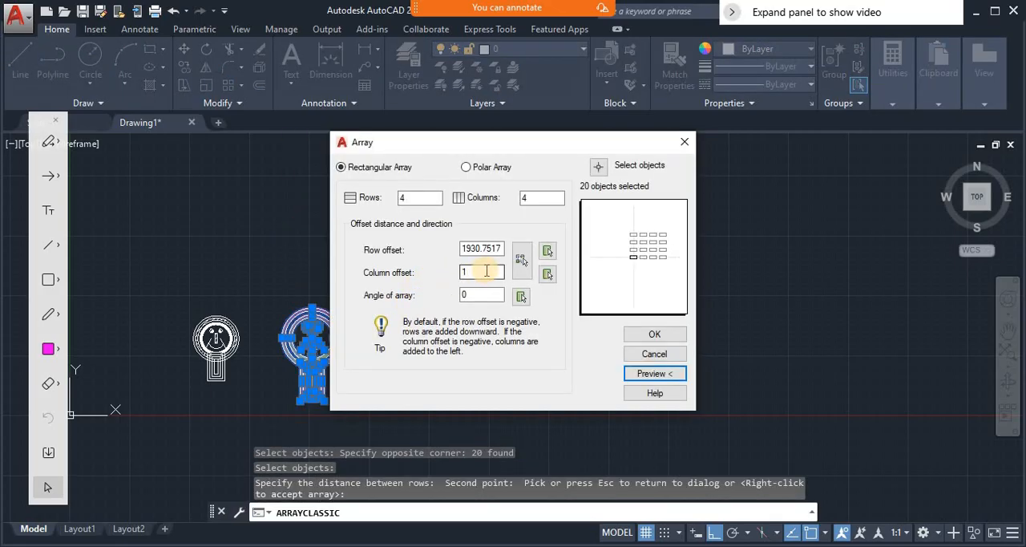
- Set the column offset to about 1713 with two horizontally aligned points, and preview the array of 4 rows and 4 columns
click(548, 274)
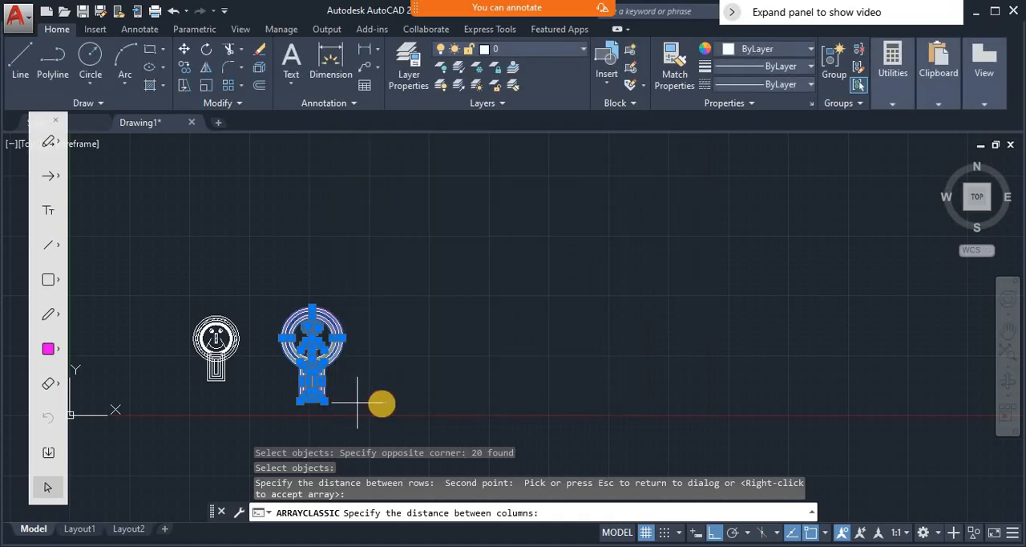
click(356, 402)
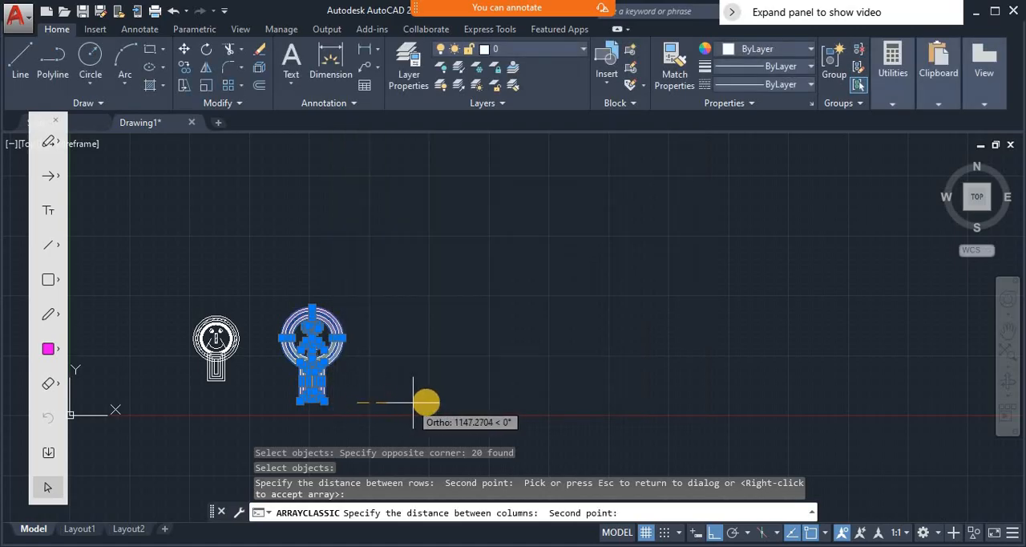
click(440, 403)
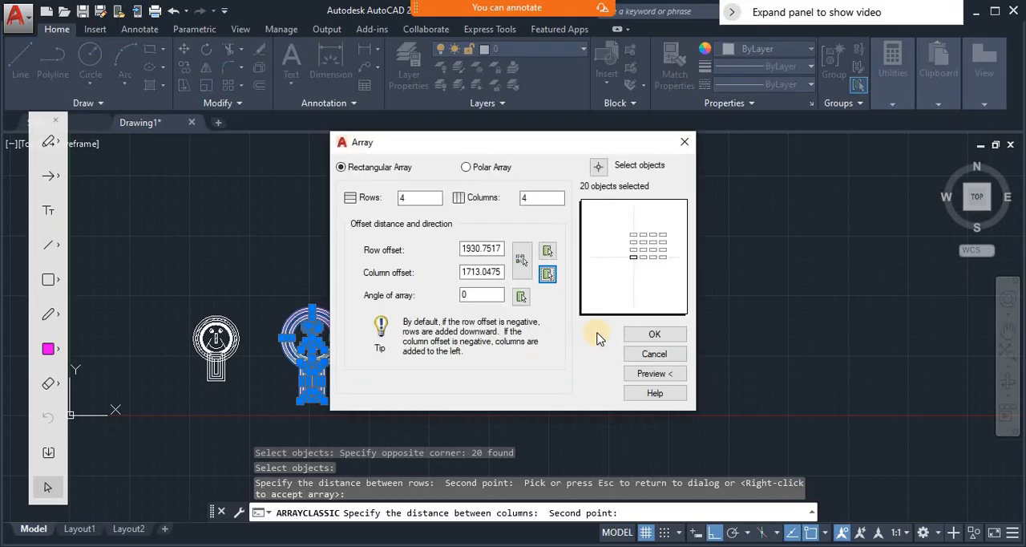
click(652, 374)
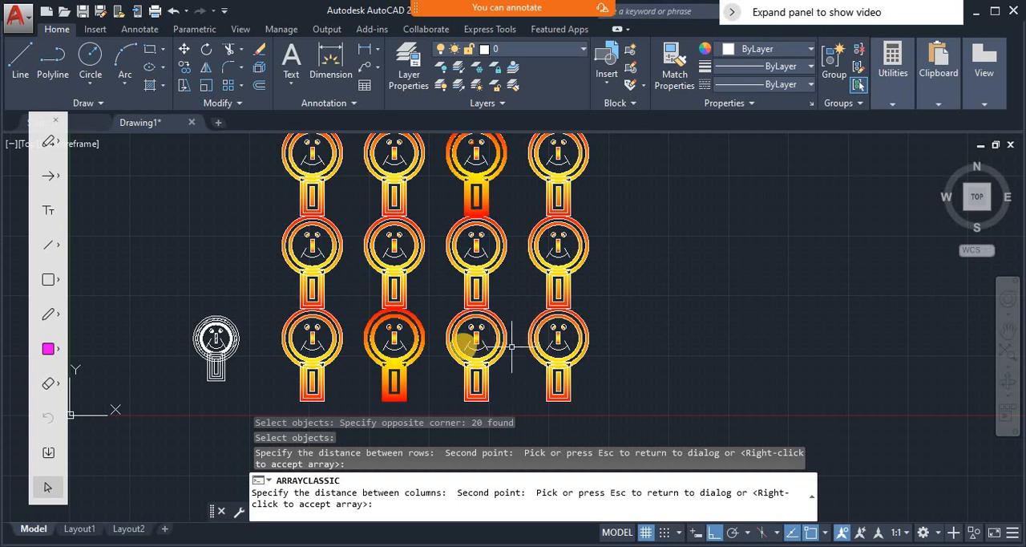
click(465, 347)
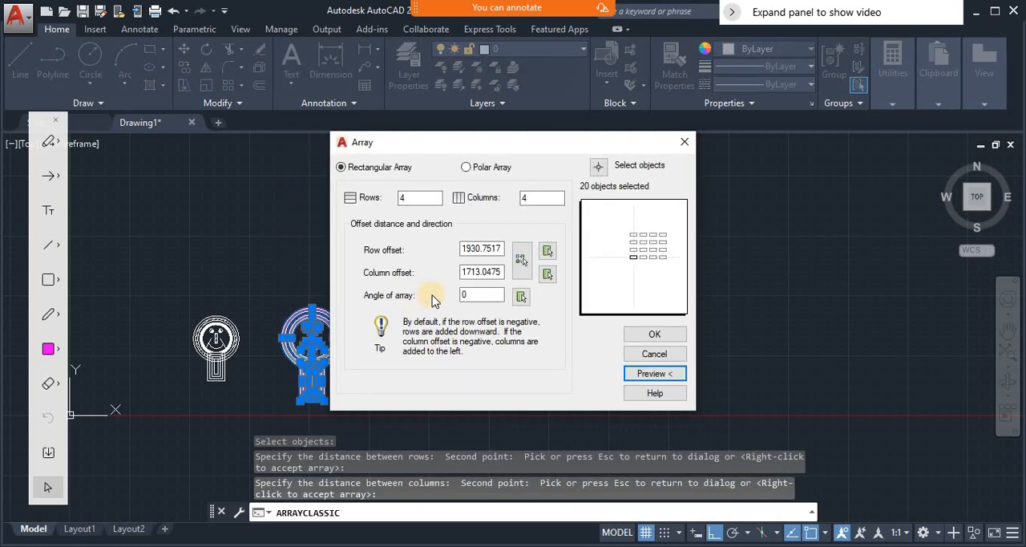
- Set the angle of the rectangular array to 30 degrees and preview the tilted arrangement
click(485, 294)
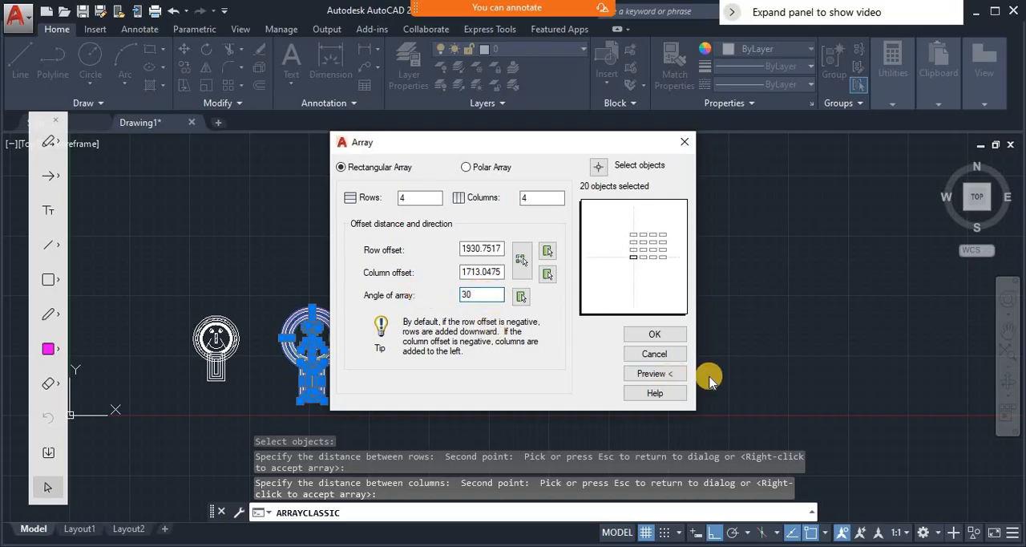
click(682, 375)
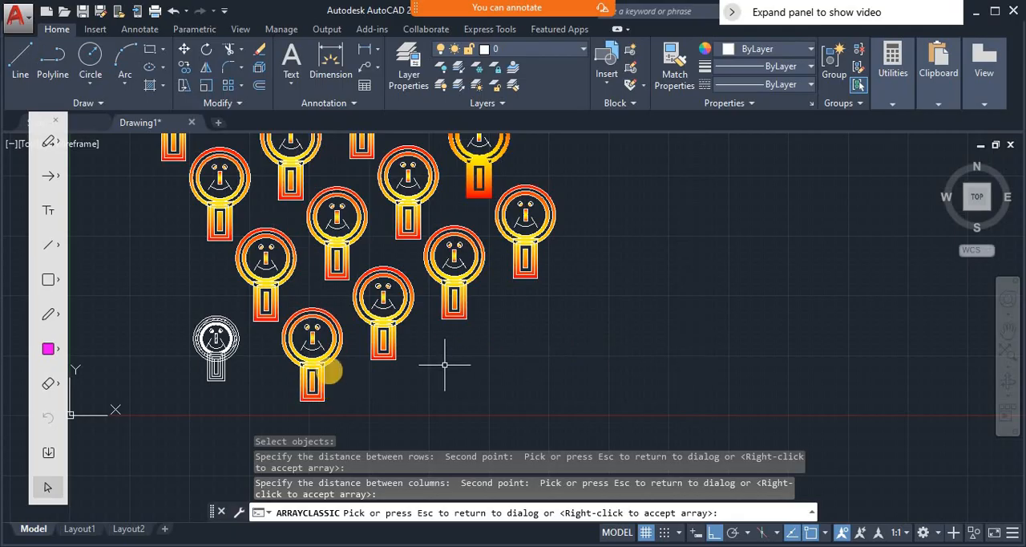
click(499, 361)
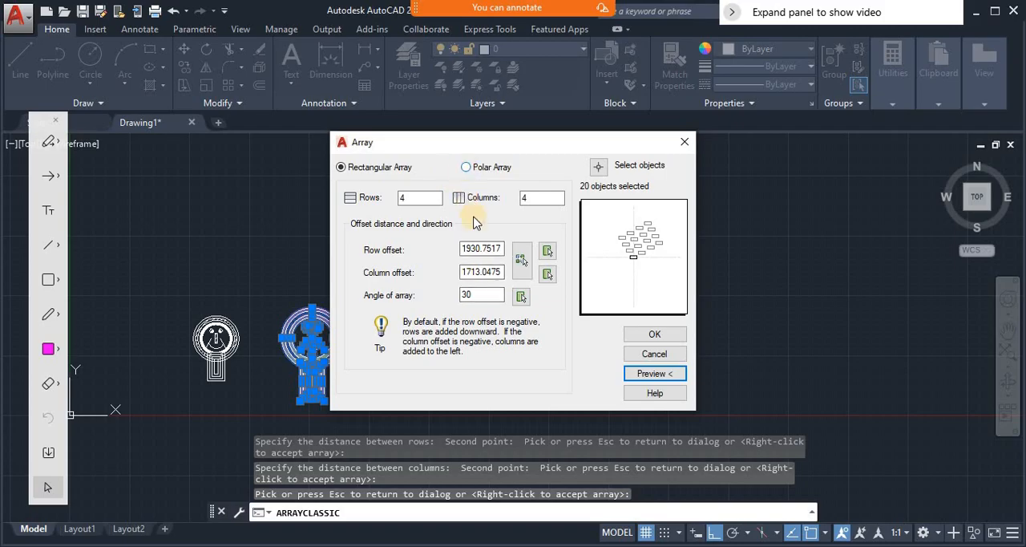
- Switch to a polar array and preview it with 4 items filling 360 degrees
click(466, 166)
click(645, 375)
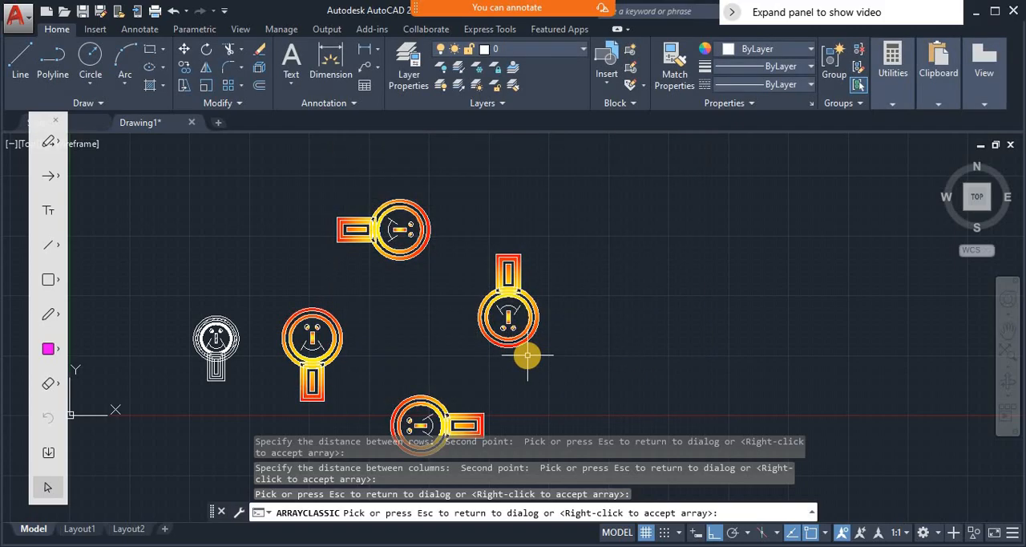
click(527, 361)
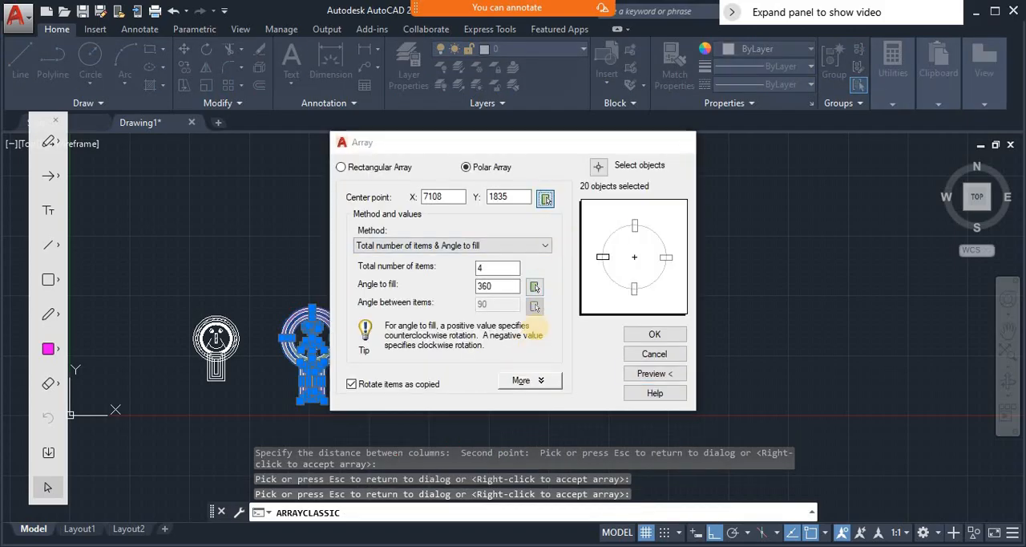
- Place the polar array's center at the lower-right corner of the figure's body, set 10 items in total, and preview it
click(546, 198)
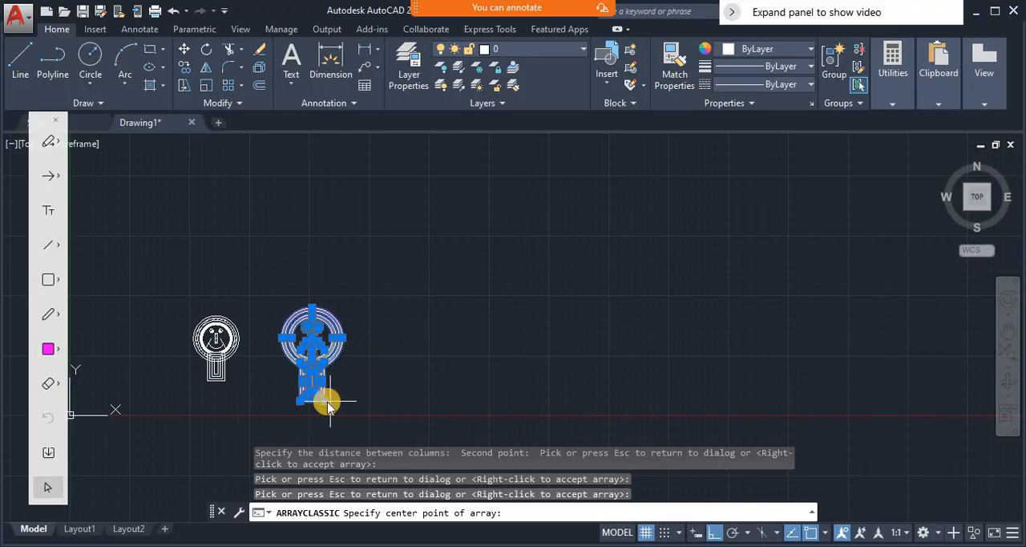
mouse_move(328, 405)
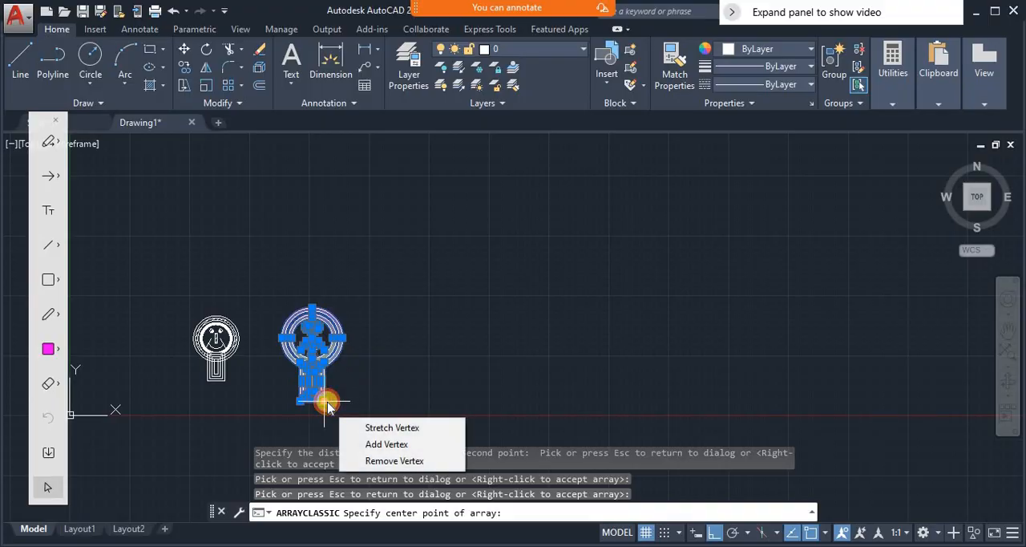
click(327, 405)
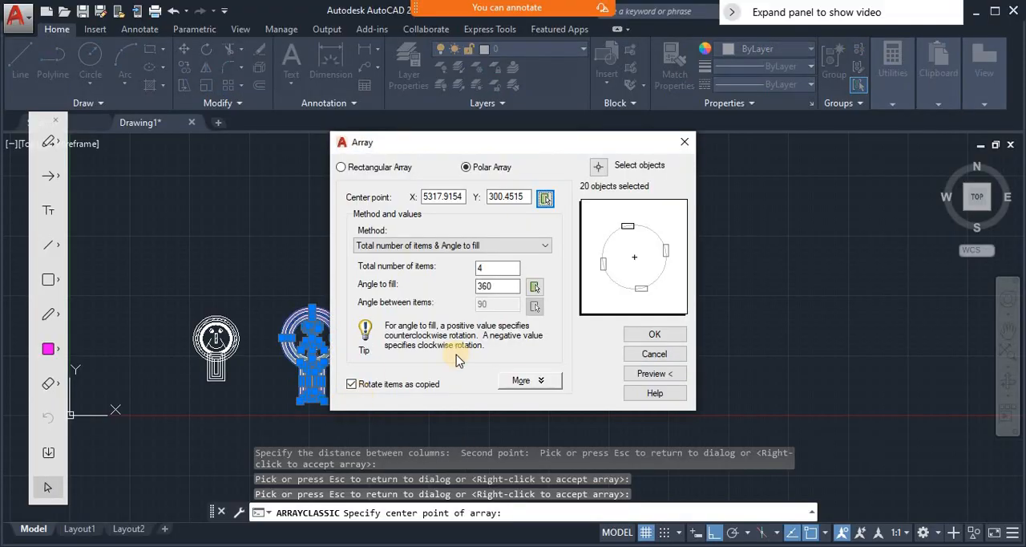
click(493, 267)
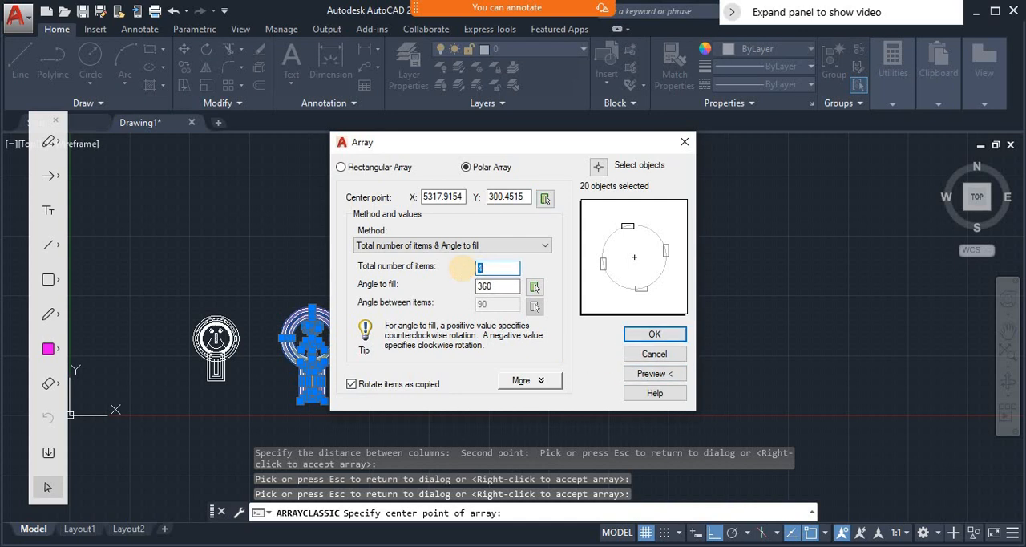
click(650, 373)
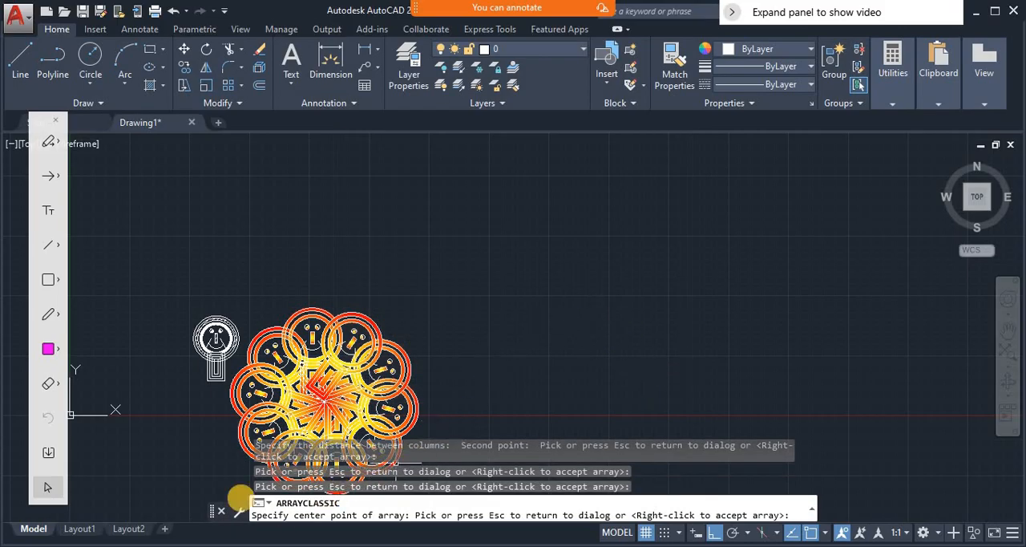
click(472, 234)
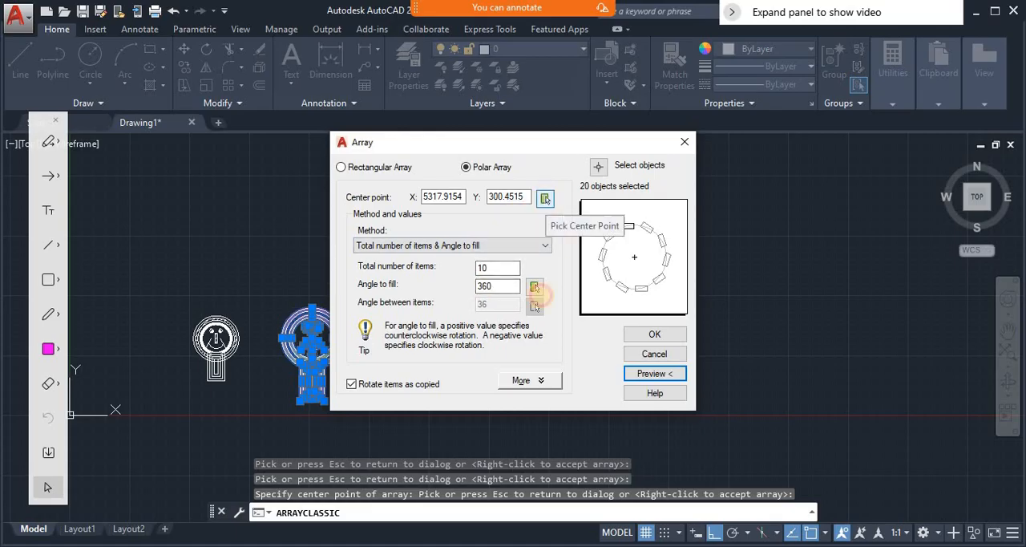
- Move the polar array's center to a point in the empty area right of the figure, about 7263, 1919, and preview it
click(545, 199)
click(417, 325)
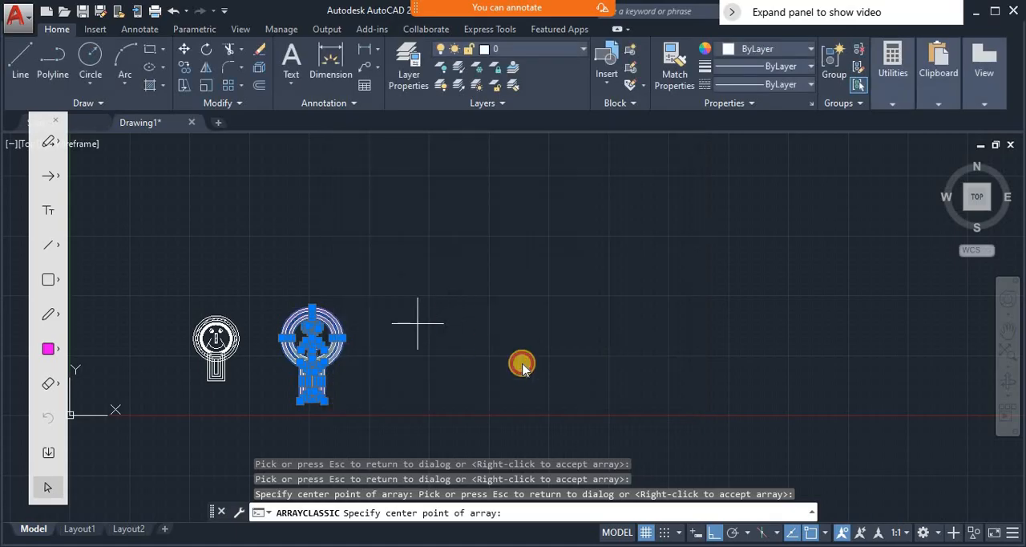
click(651, 374)
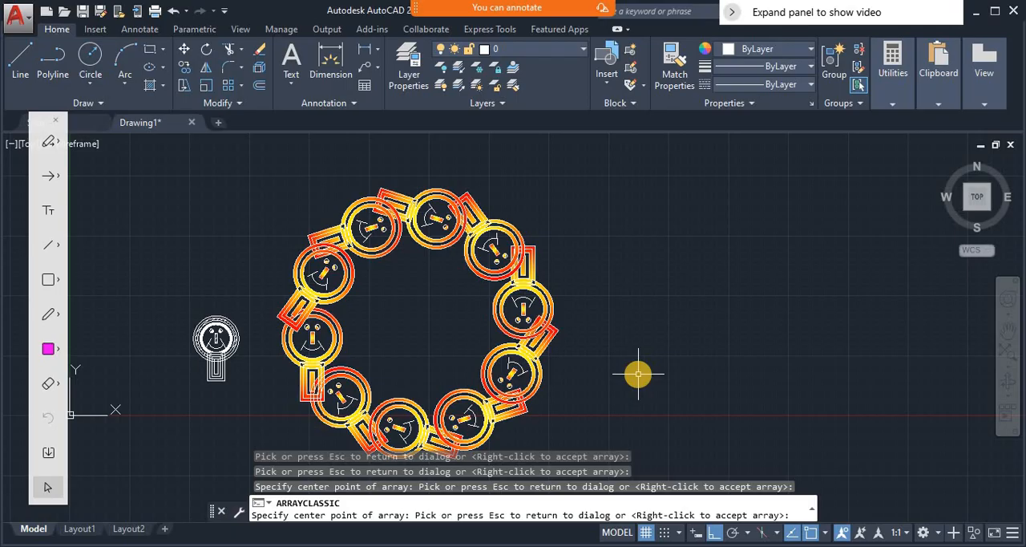
key(Escape)
- Set the polar array's total number of items to 100 and preview the dense ring
click(510, 270)
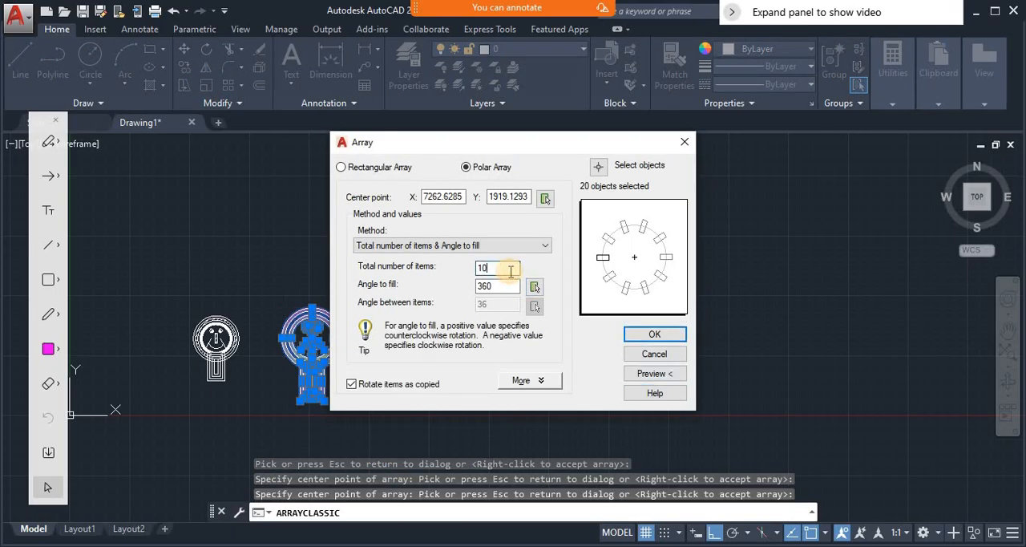
text(0)
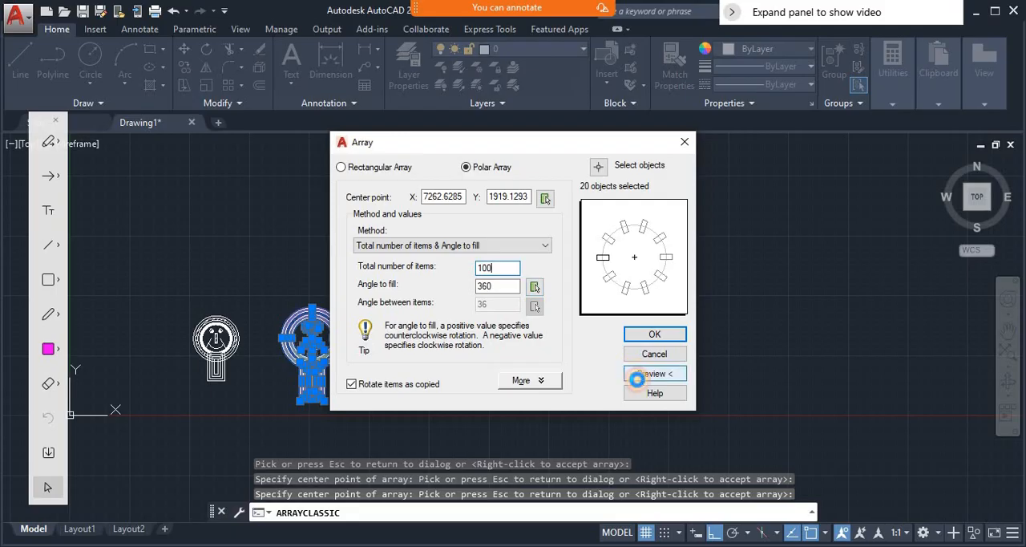
click(646, 374)
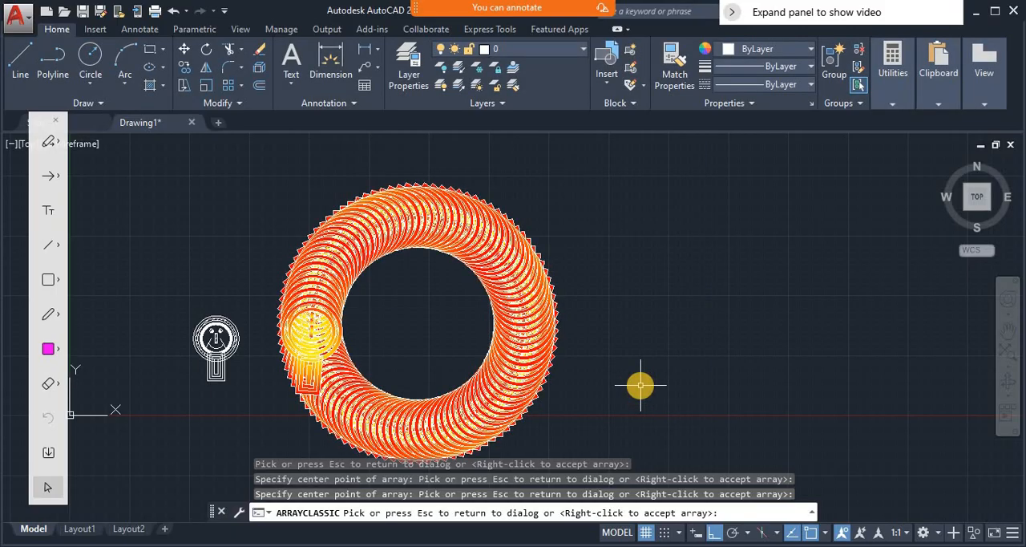
key(Escape)
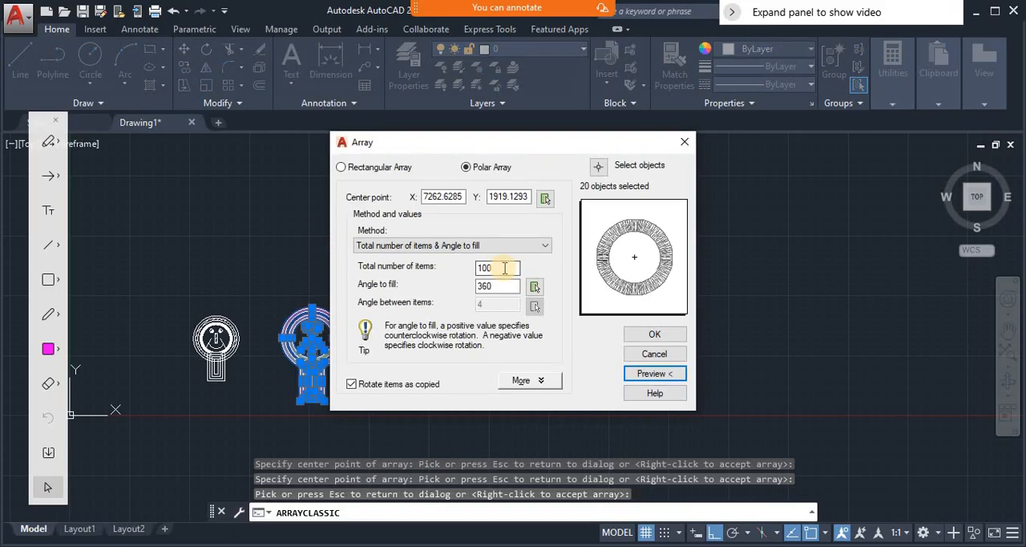
- Set the polar array's total number of items to 8 and preview the ring with rotated copies
drag(514, 268, 470, 271)
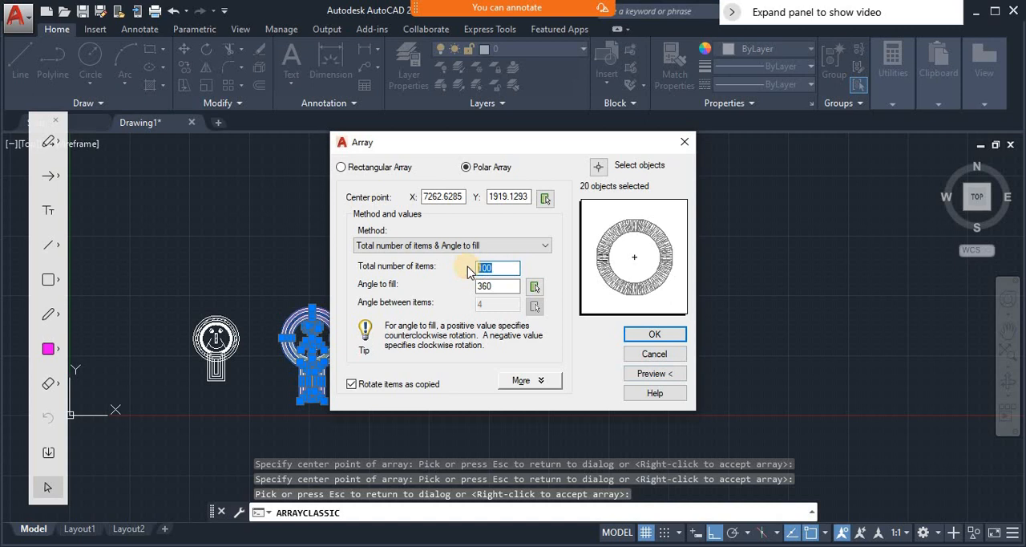
click(658, 373)
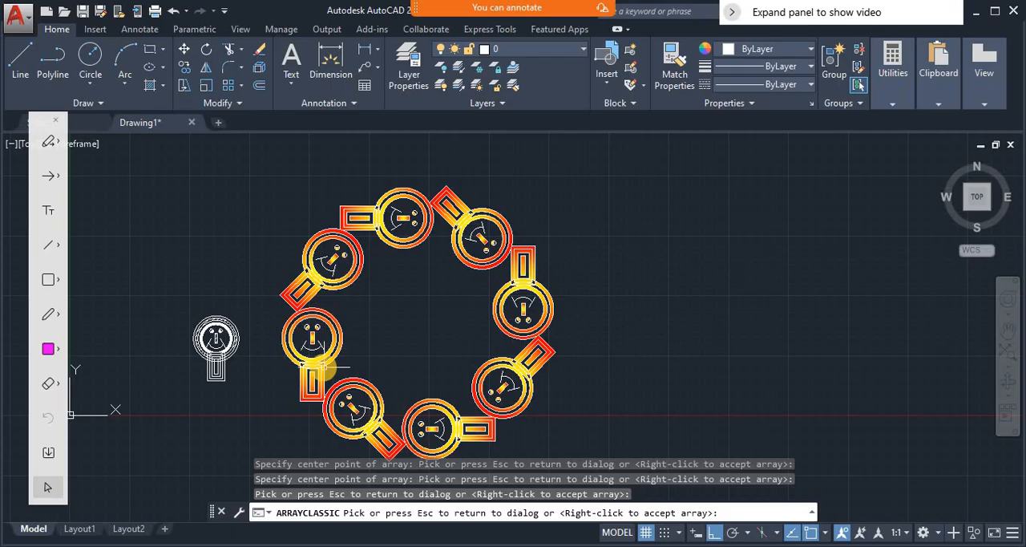
key(Escape)
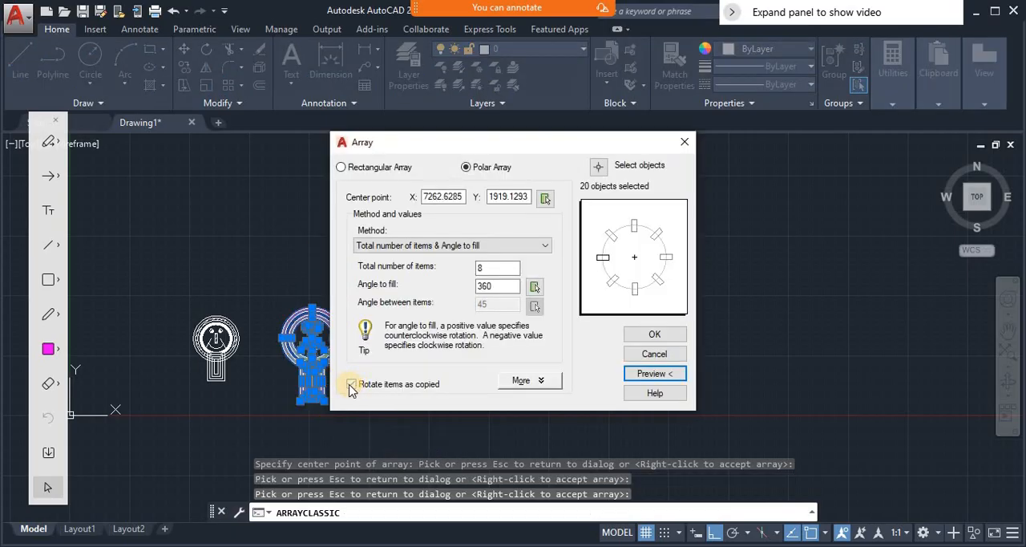
- Turn off rotating items as copied for the 8-item polar array and preview the upright copies
click(351, 385)
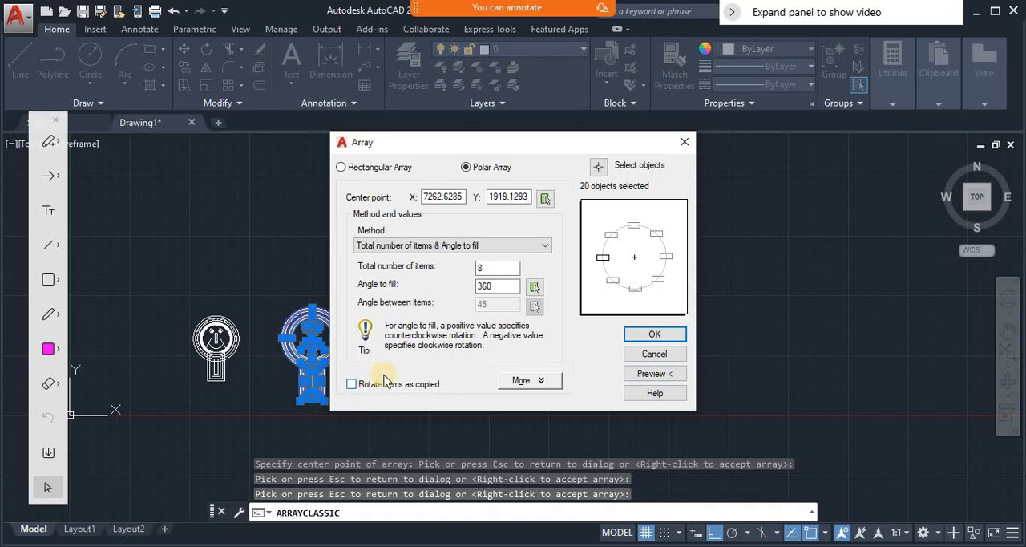
click(651, 372)
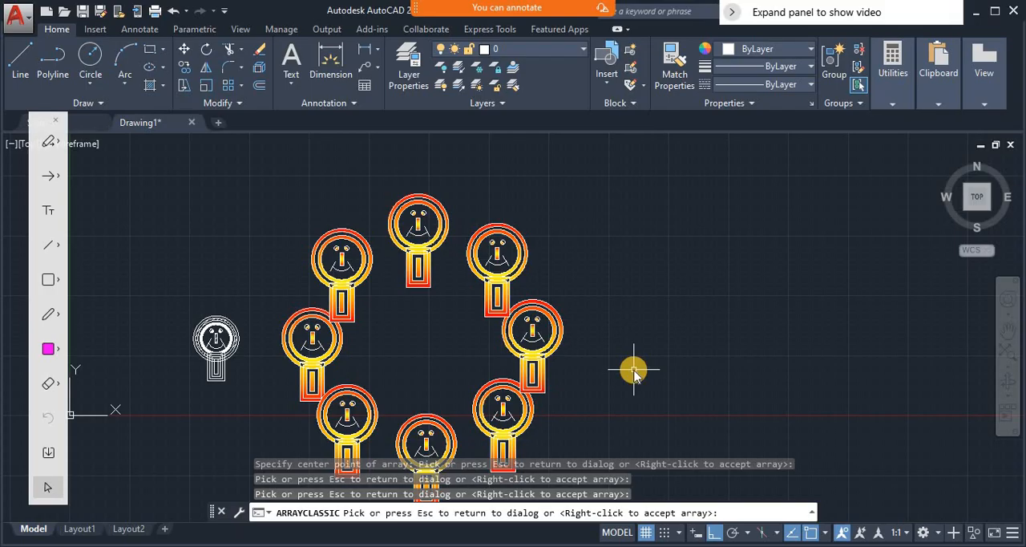
click(633, 371)
- Turn rotating items as copied back on and preview the polar array again
click(353, 385)
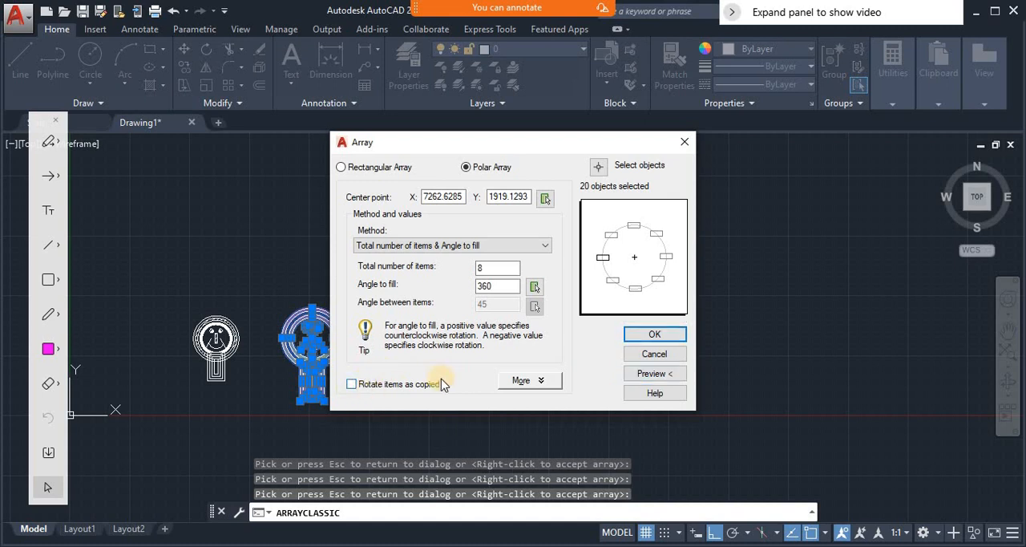
click(668, 376)
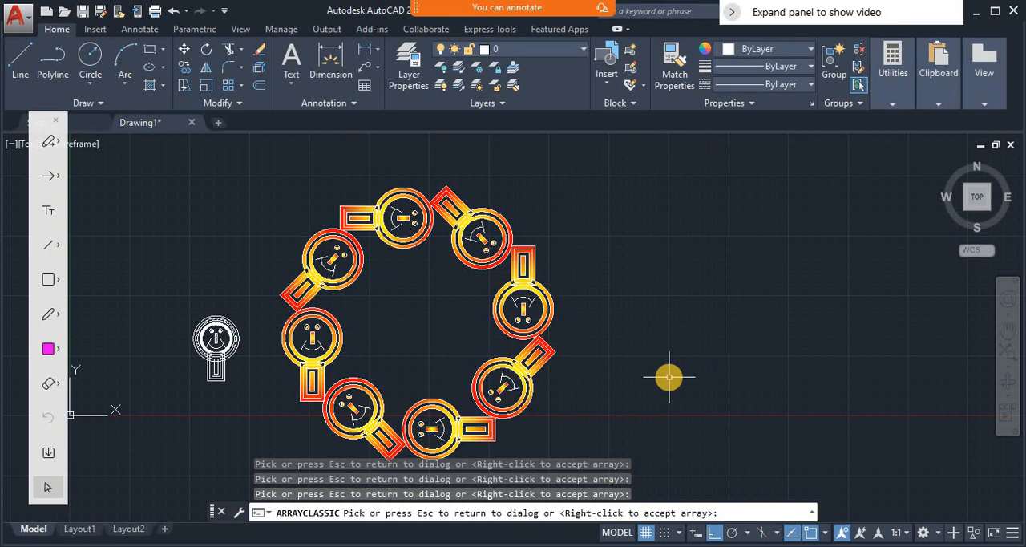
click(670, 382)
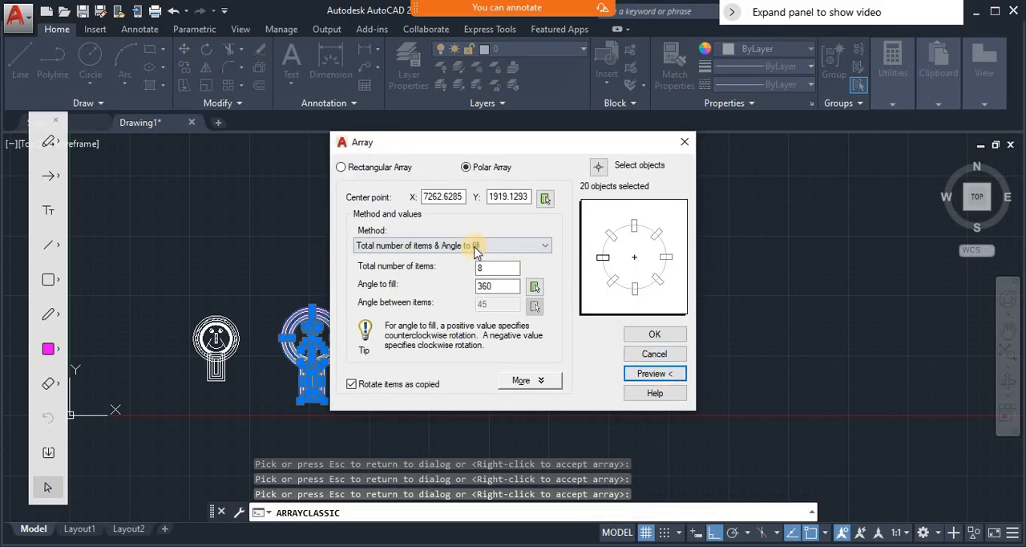
- Review the polar array's item count, angle to fill, method choices and center point coordinates
click(487, 270)
click(501, 286)
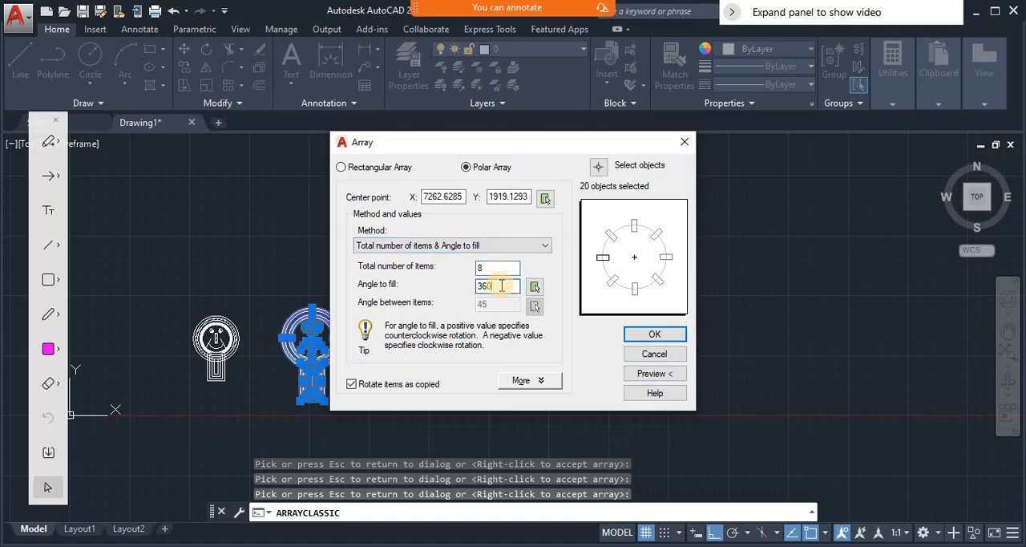
click(463, 245)
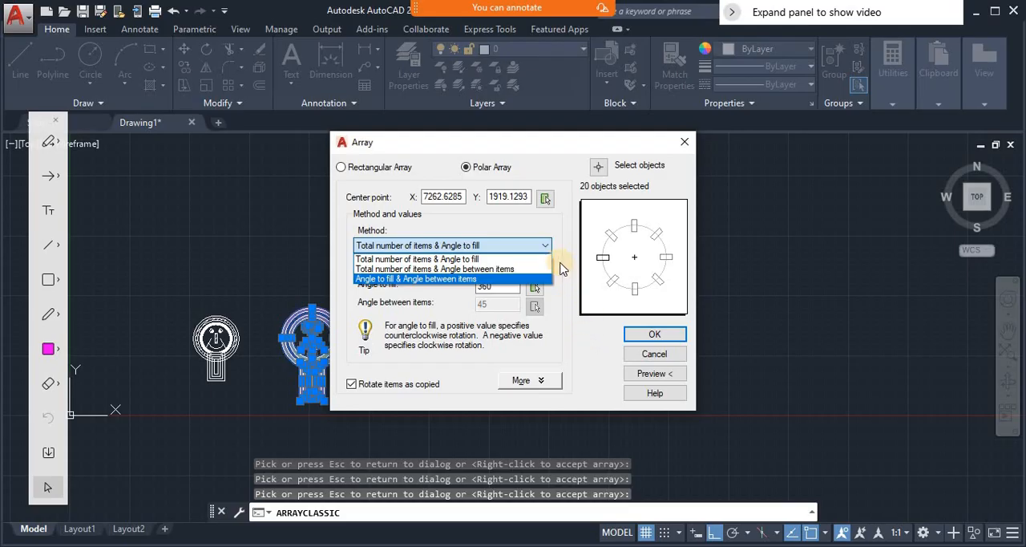
click(505, 230)
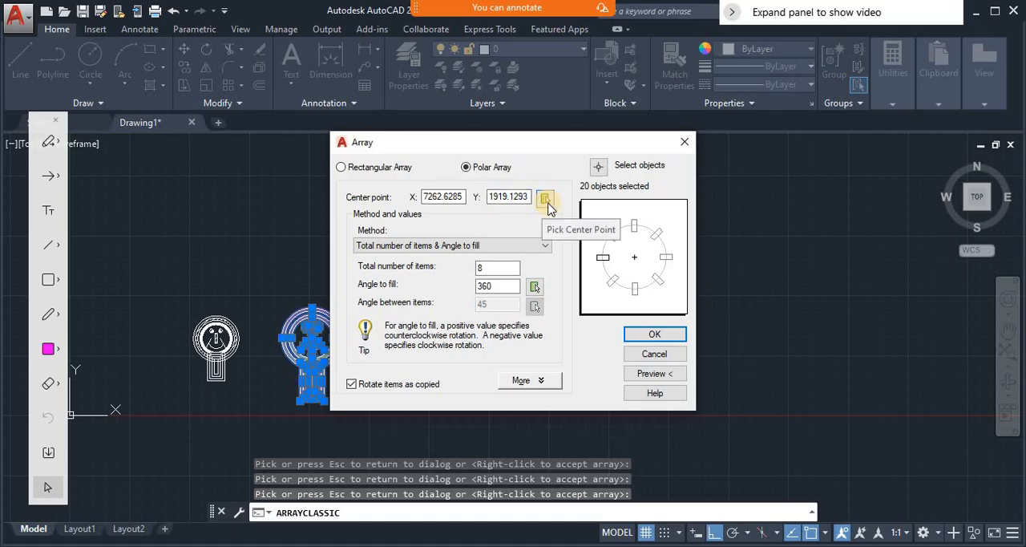
double_click(449, 195)
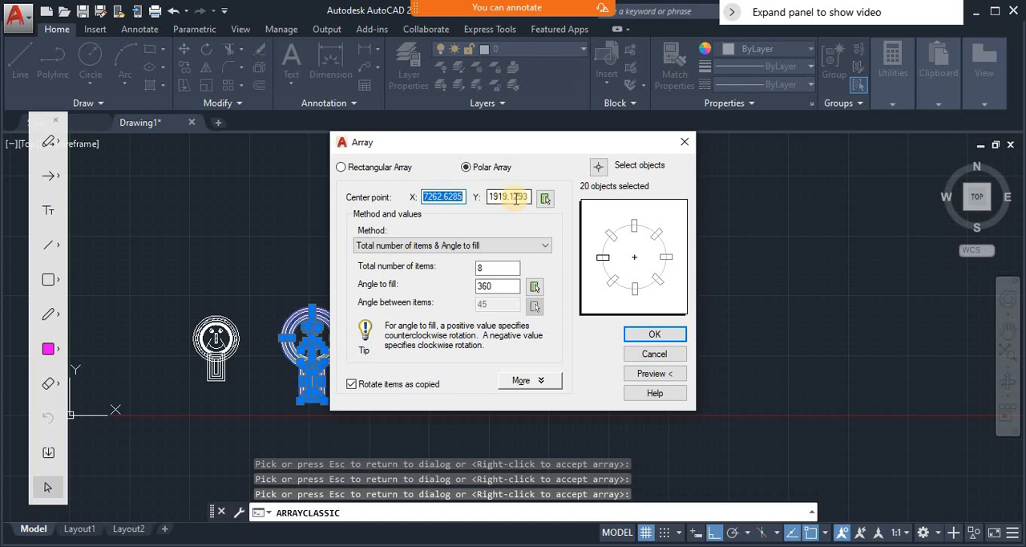
double_click(516, 197)
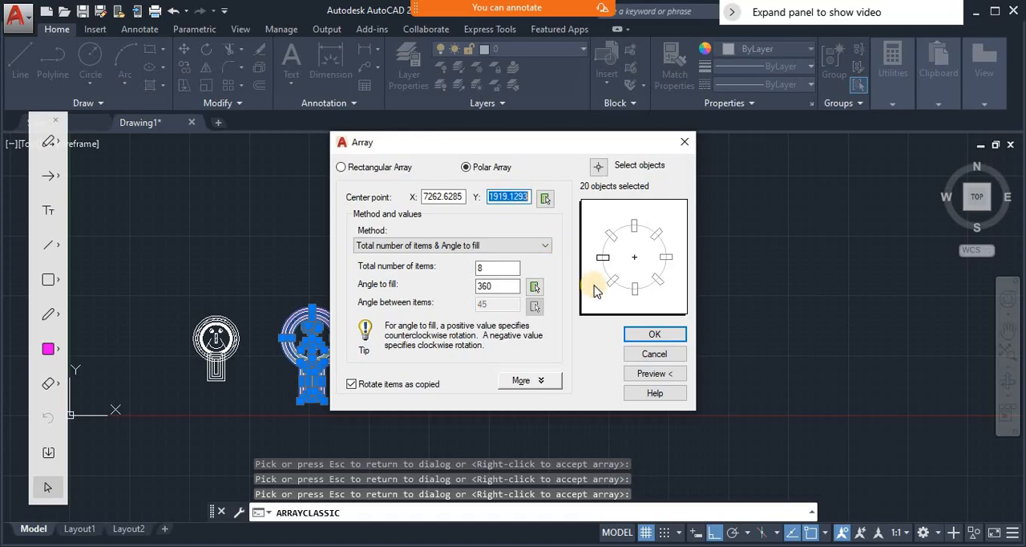
- Preview and create the polar array with 8 rotated items over 360 degrees, and undo it
click(642, 372)
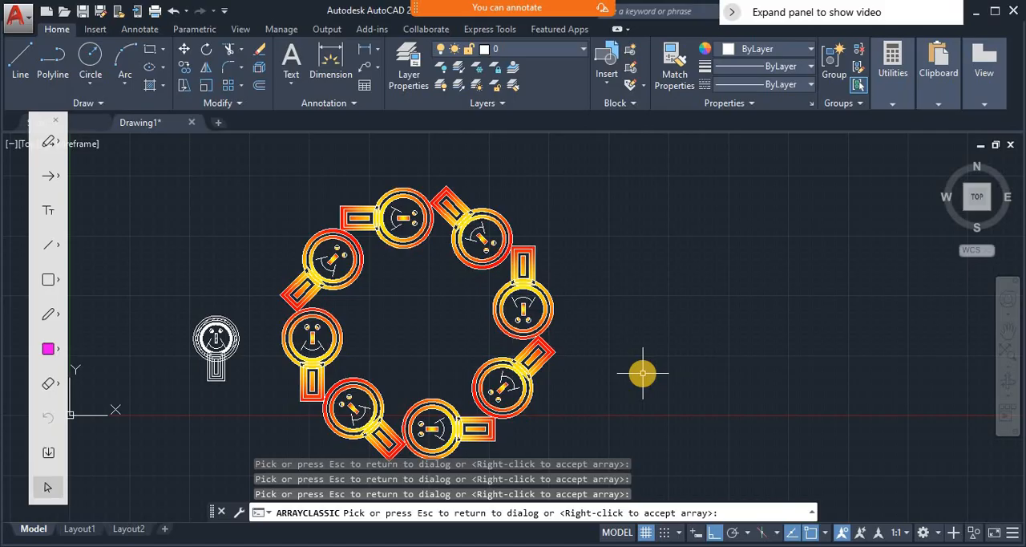
click(643, 373)
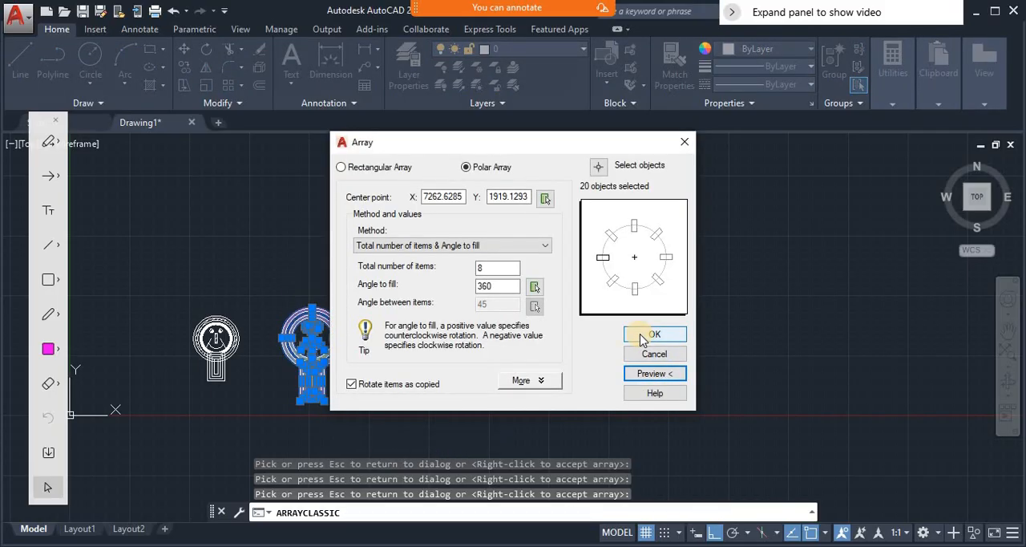
click(648, 335)
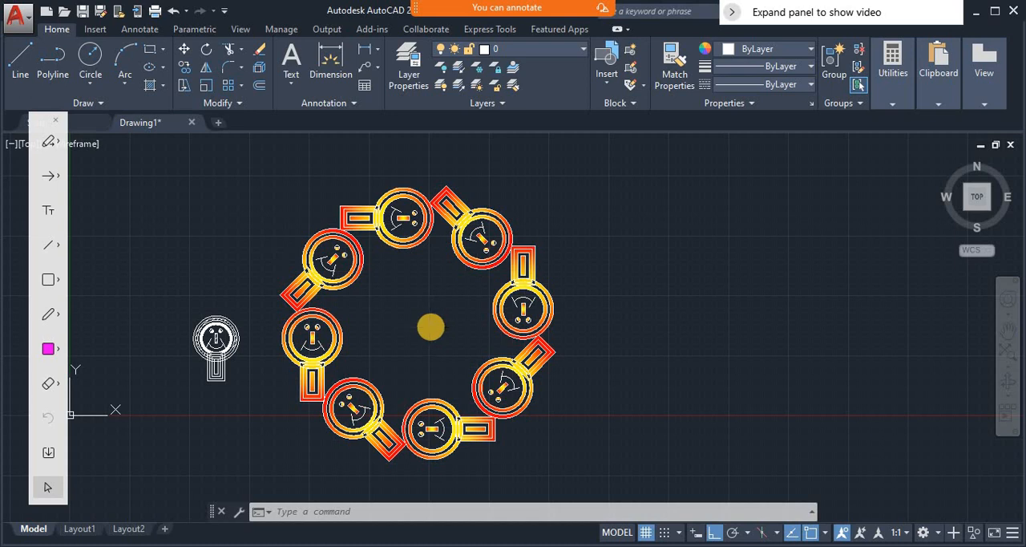
key(ctrl+z)
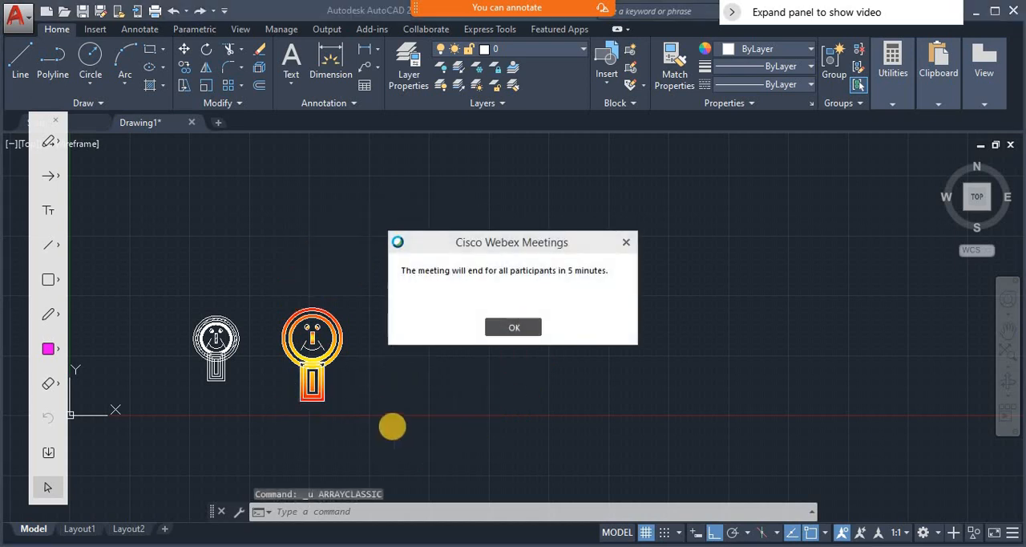
- Zoom a window onto the lower part of the gradient-filled figure's body
text(z)
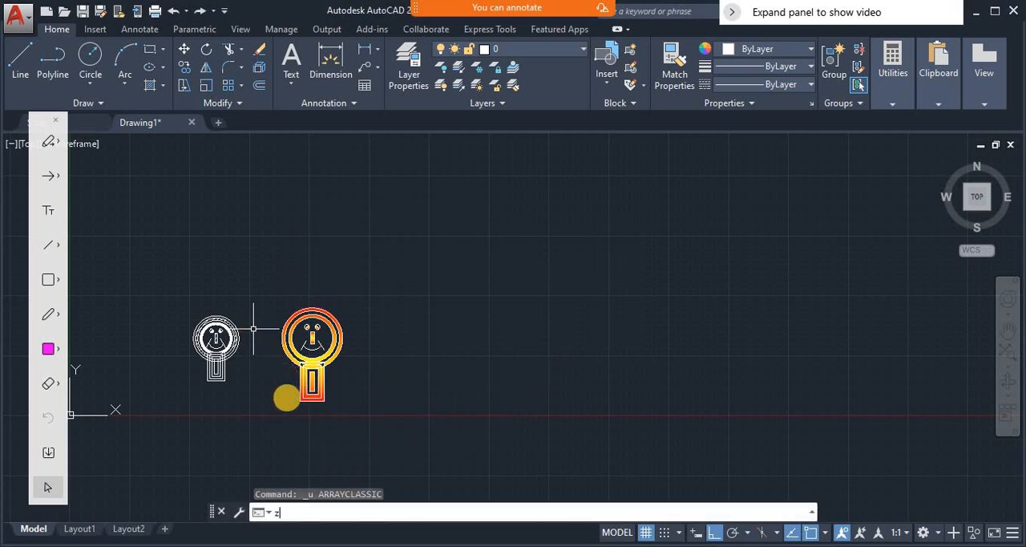
key(Return)
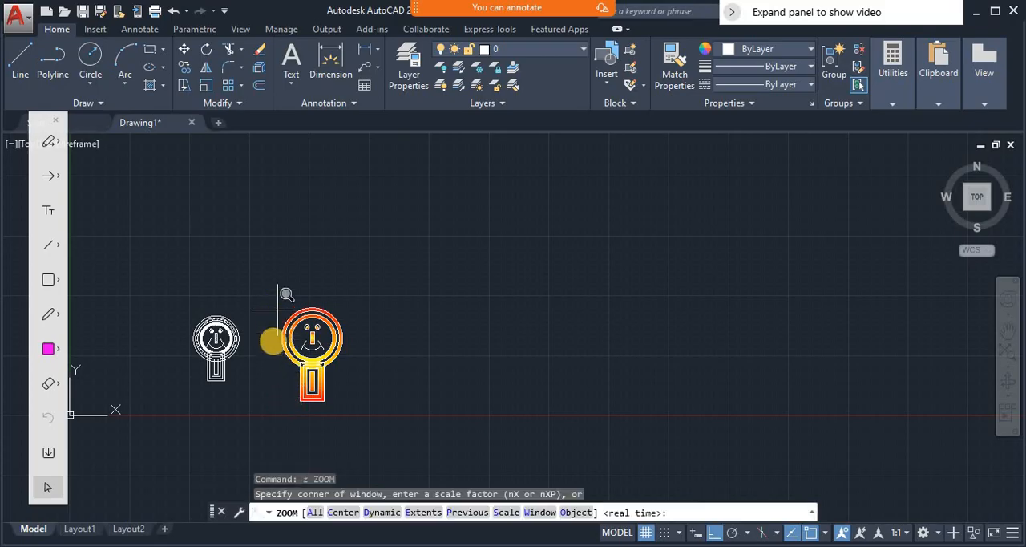
click(274, 370)
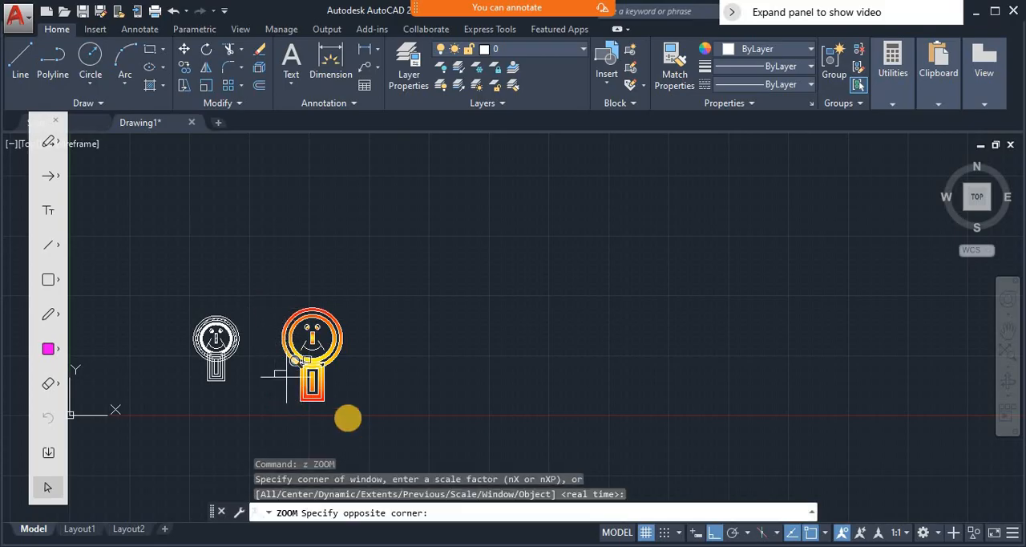
click(345, 411)
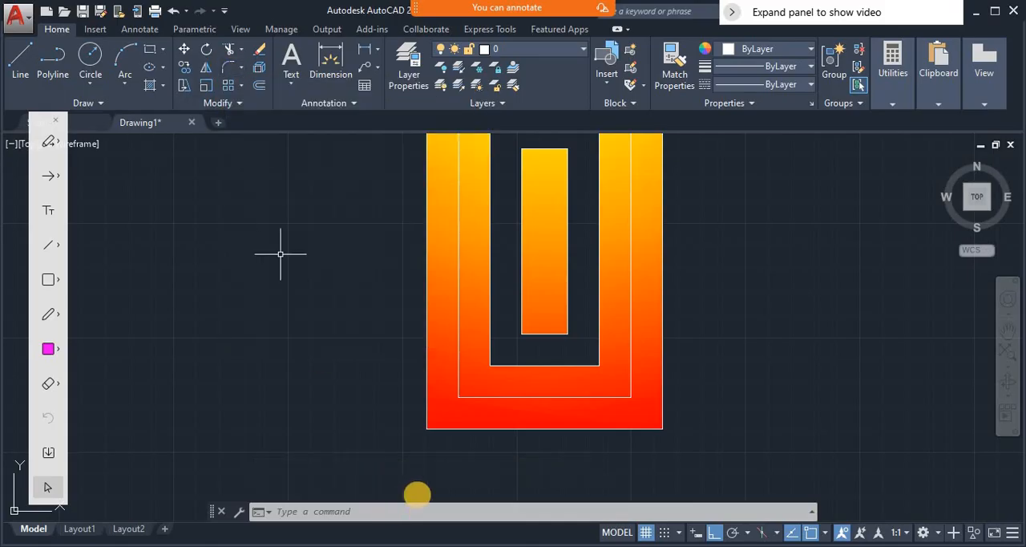
click(530, 408)
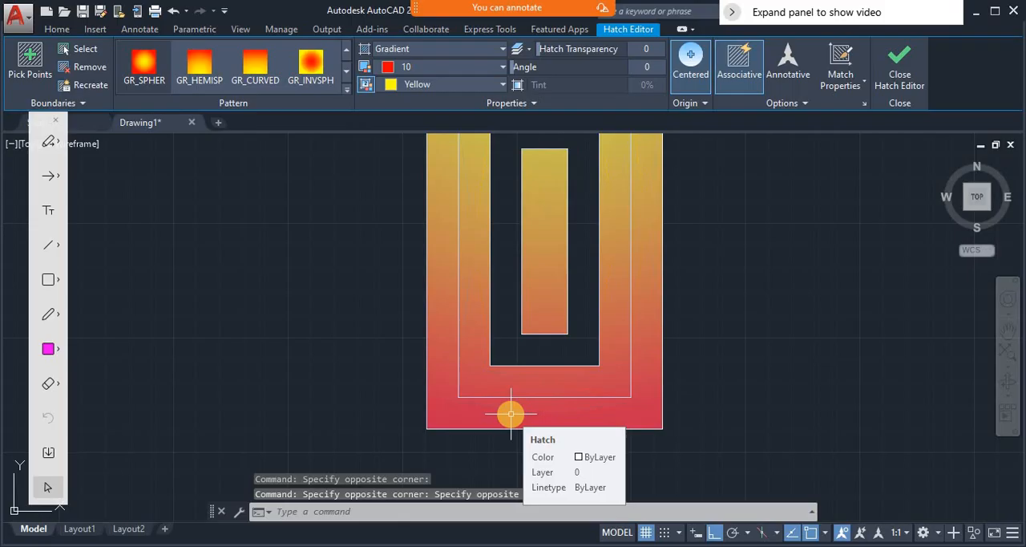
text(F)
key(Escape)
key(Escape)
key(Escape)
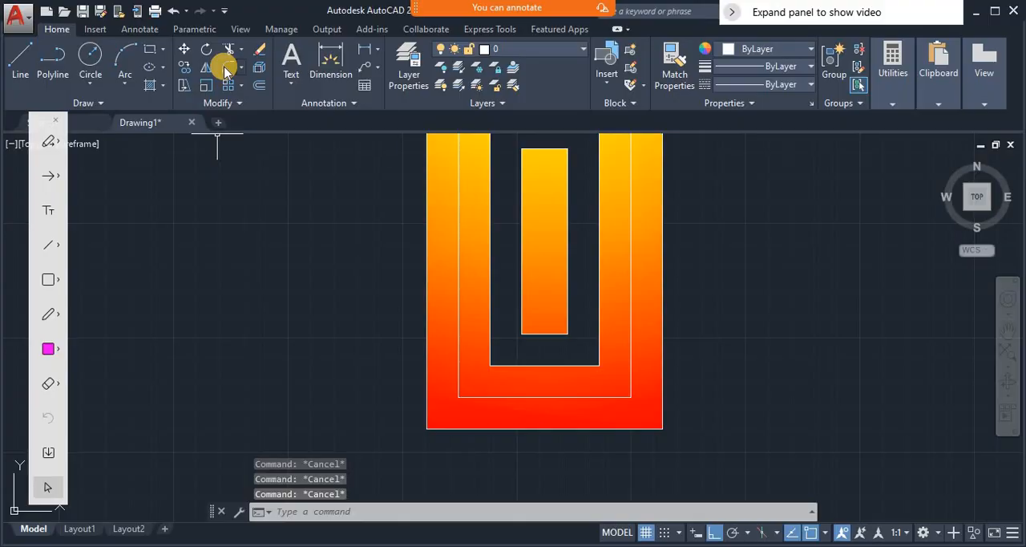
- Fillet the lower-left corner of the body's outer outline, setting a small radius by two vertically spaced points in the empty area beside it
text(F)
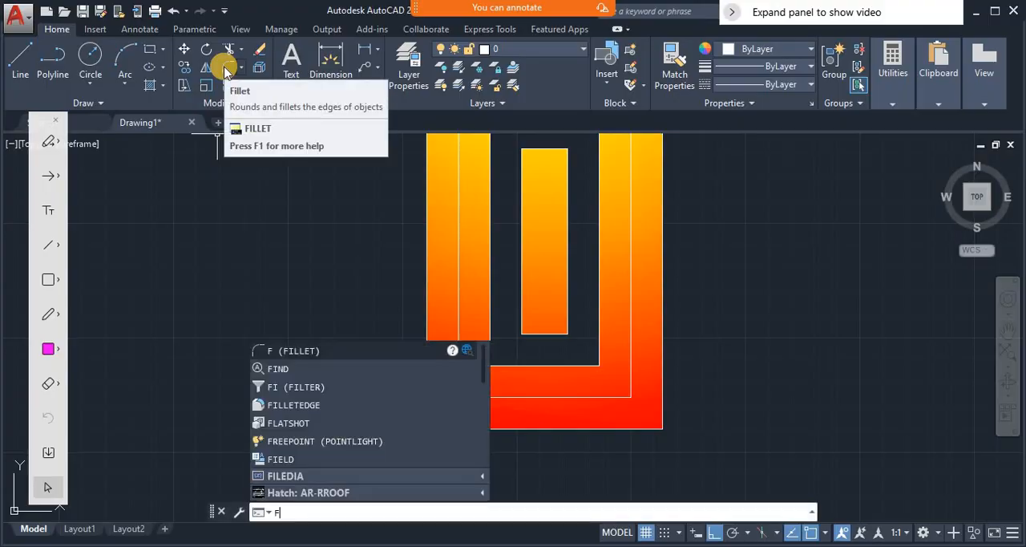
key(Return)
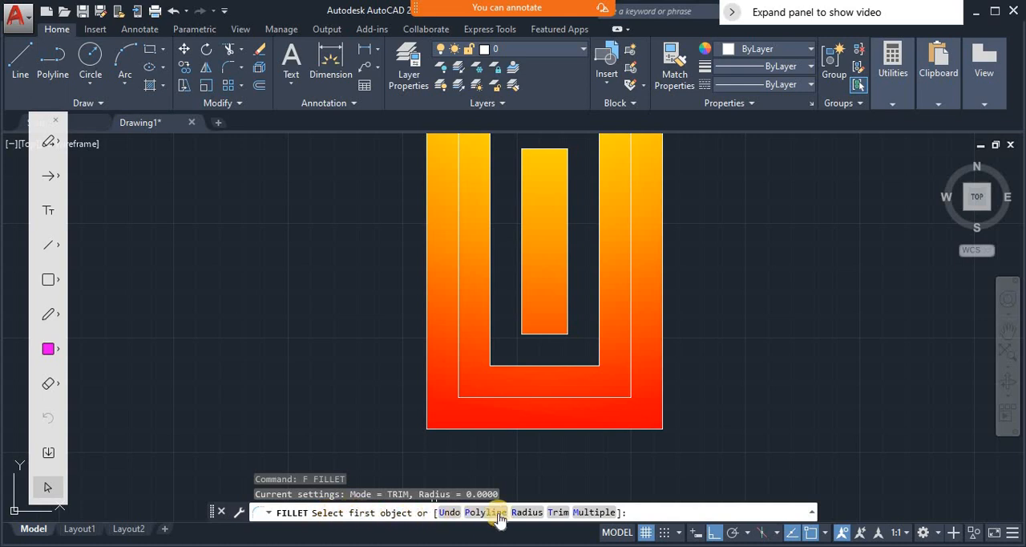
click(525, 511)
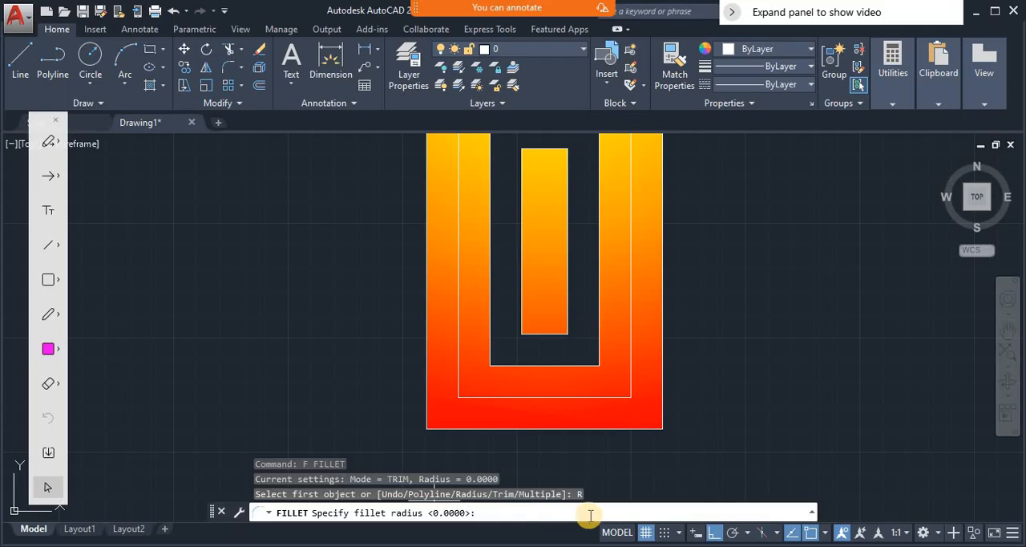
click(730, 430)
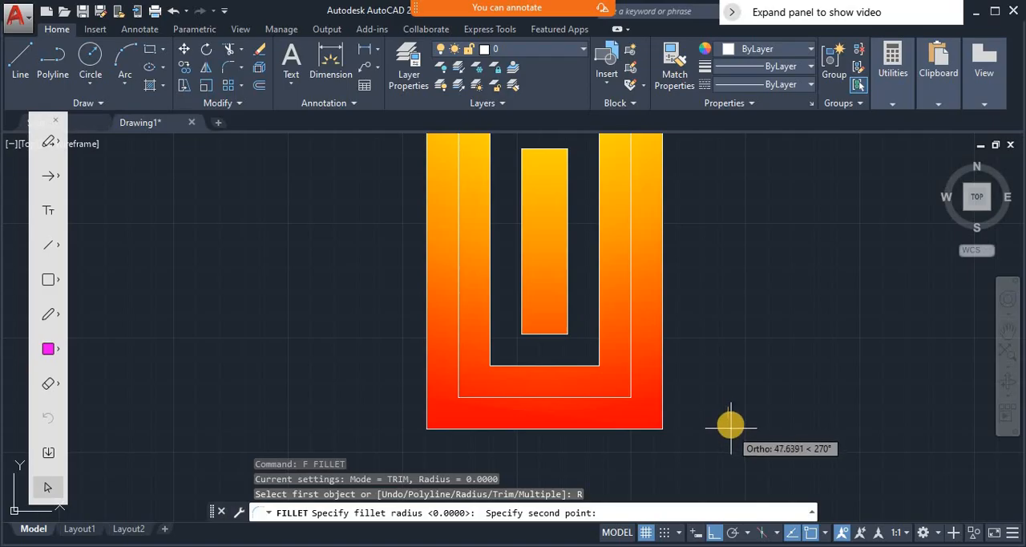
click(732, 447)
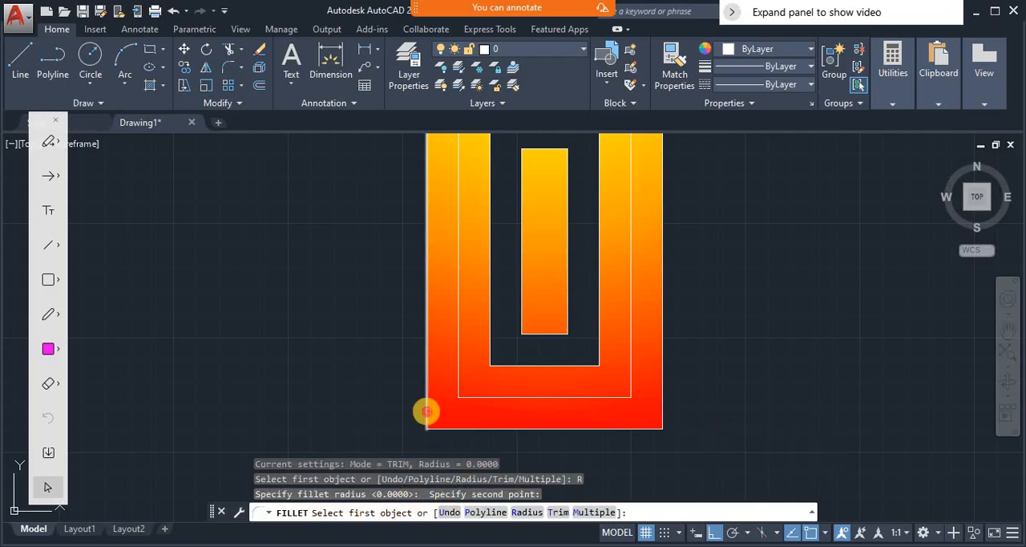
click(426, 411)
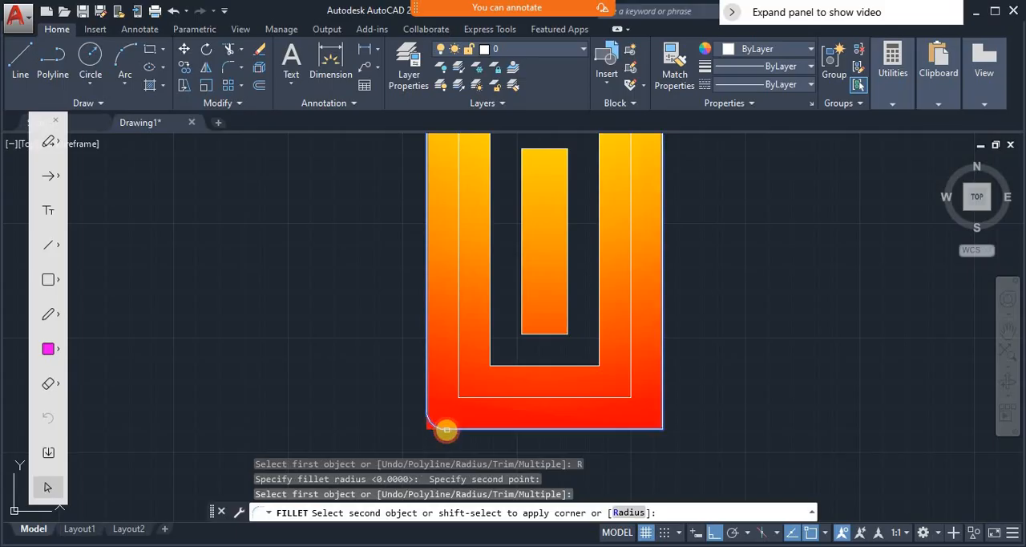
click(446, 429)
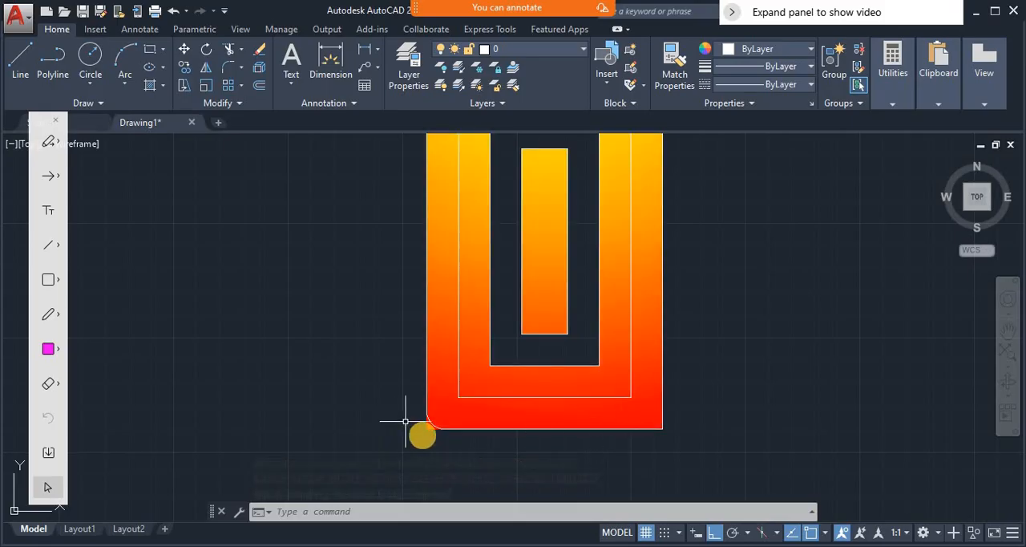
click(440, 433)
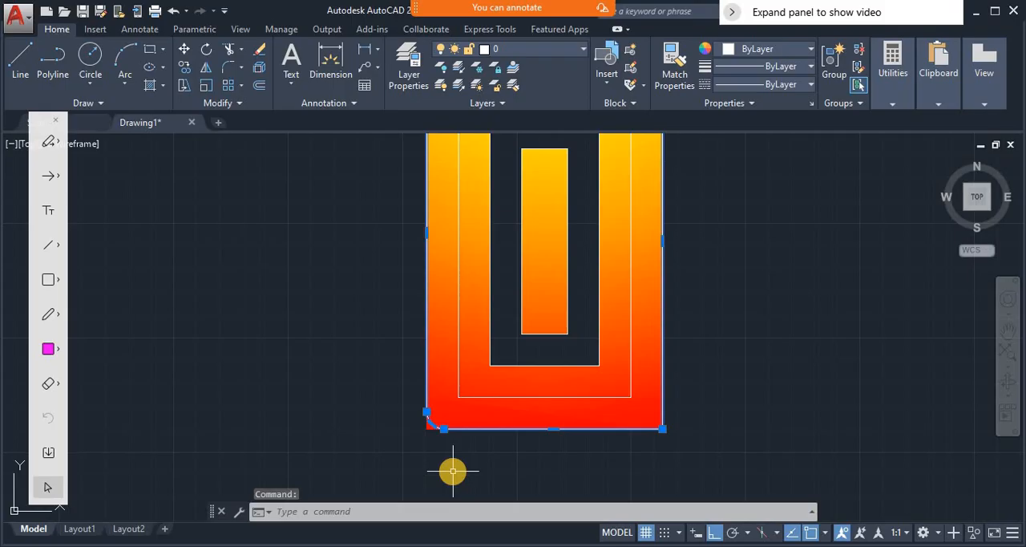
key(Escape)
click(432, 423)
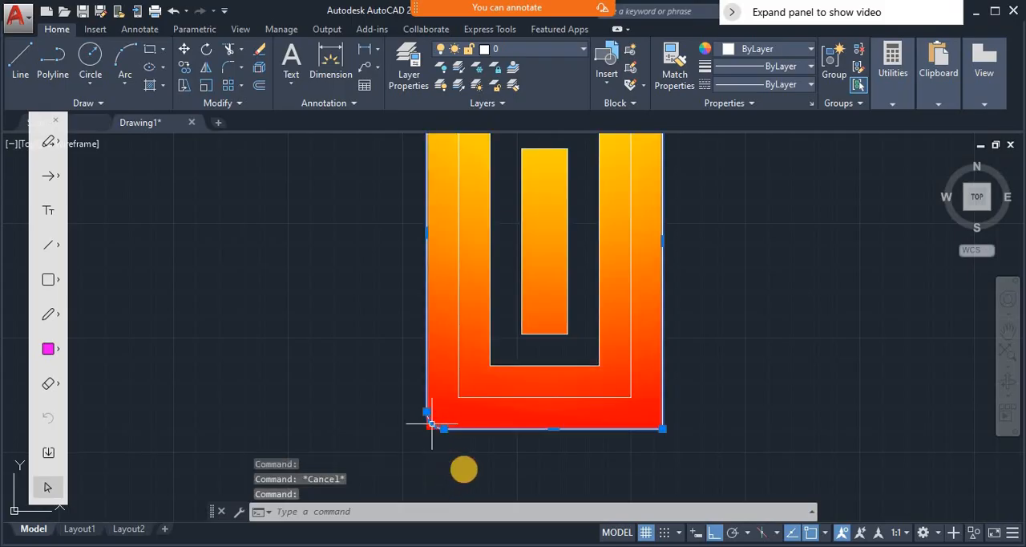
key(Escape)
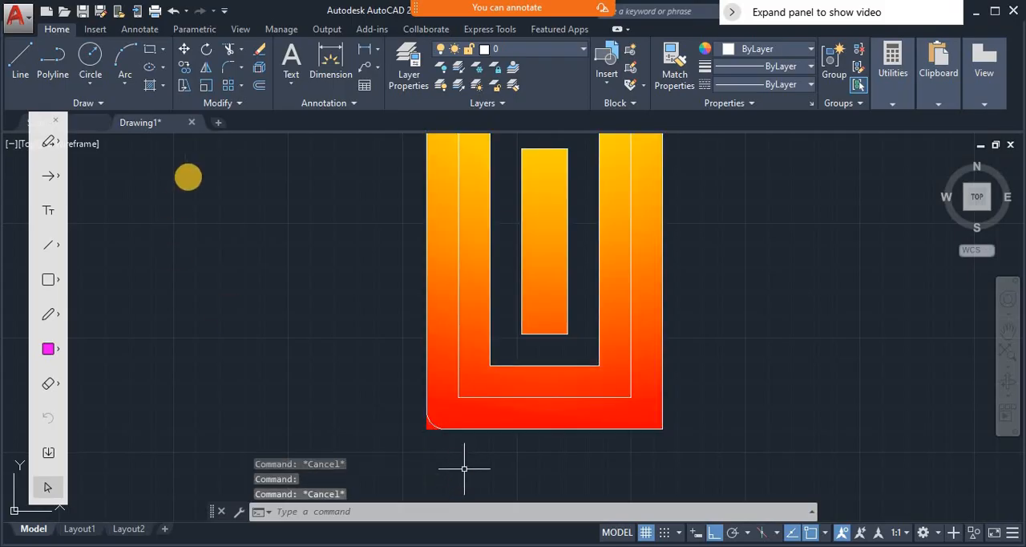
click(240, 71)
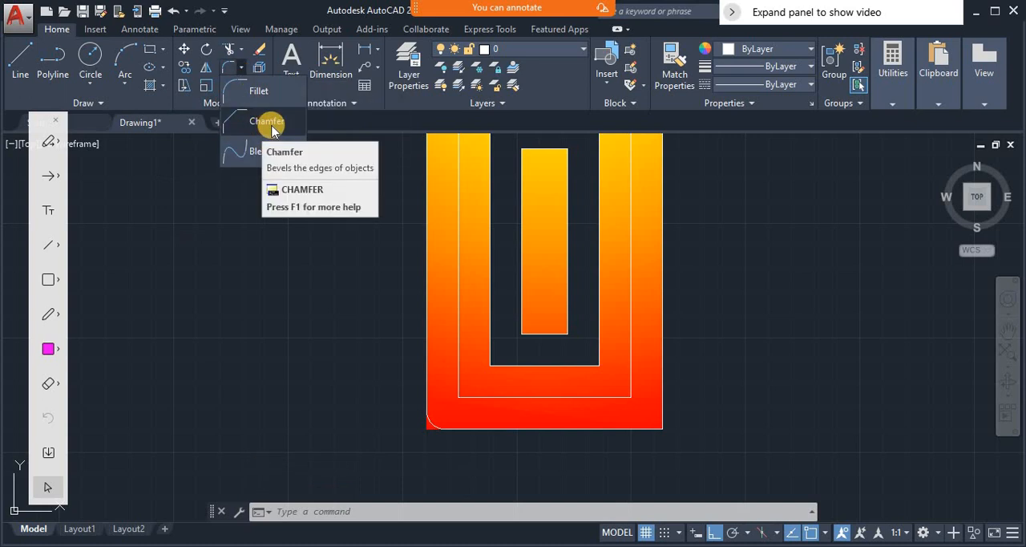
click(272, 130)
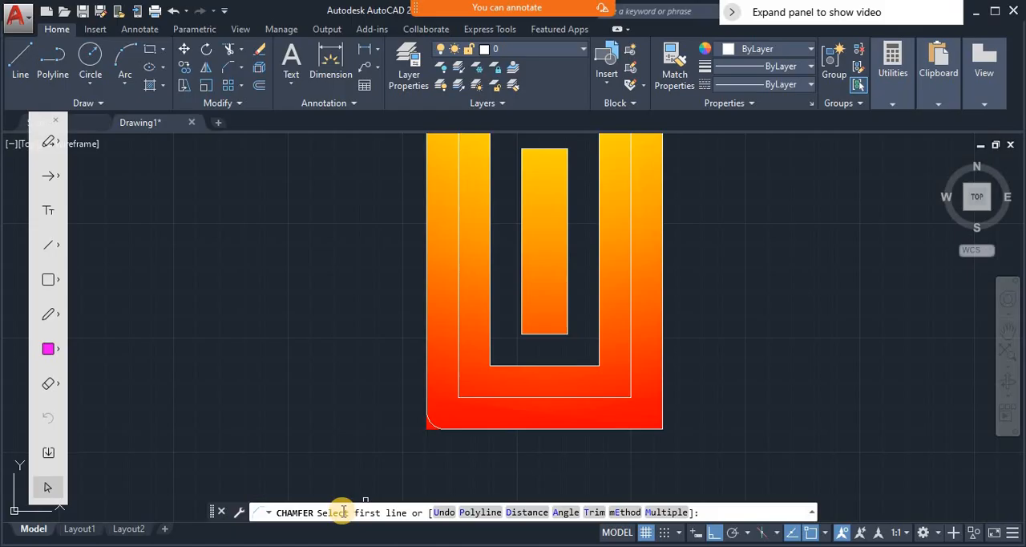
key(Escape)
key(Escape)
key(Escape)
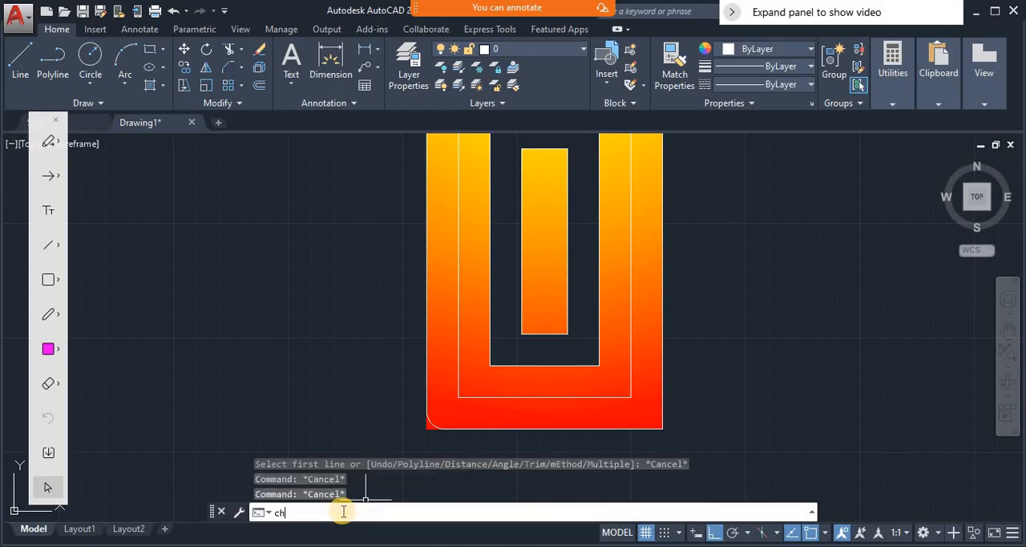
- Chamfer the lower-right corner of the body's outer outline, about 37.78 along the bottom edge and a longer picked distance up the right edge
key(Return)
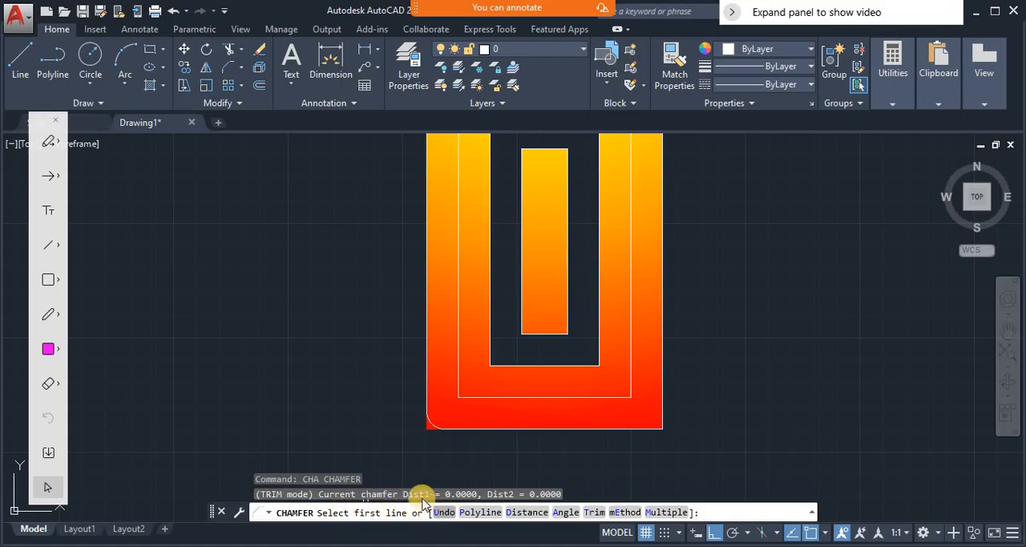
click(520, 512)
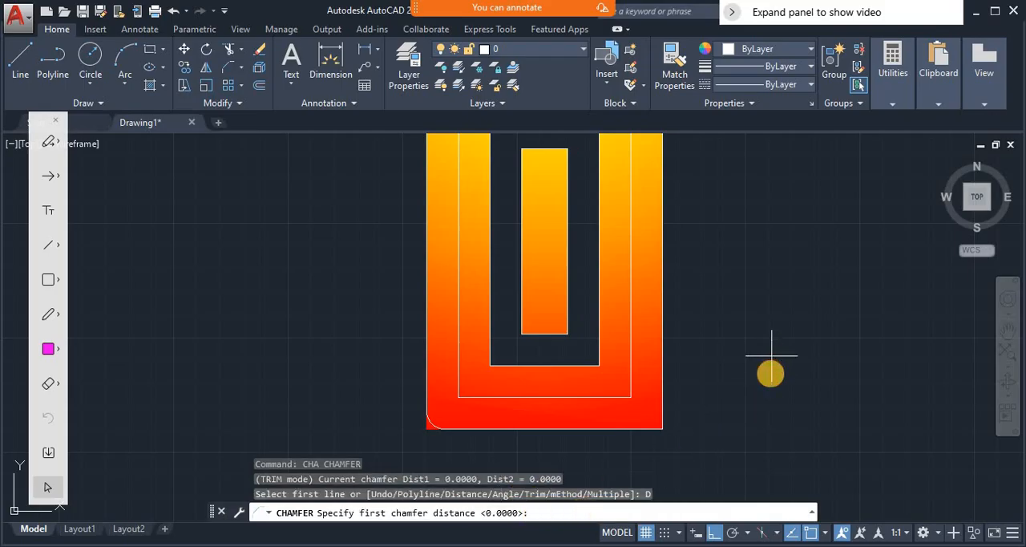
click(770, 371)
click(768, 370)
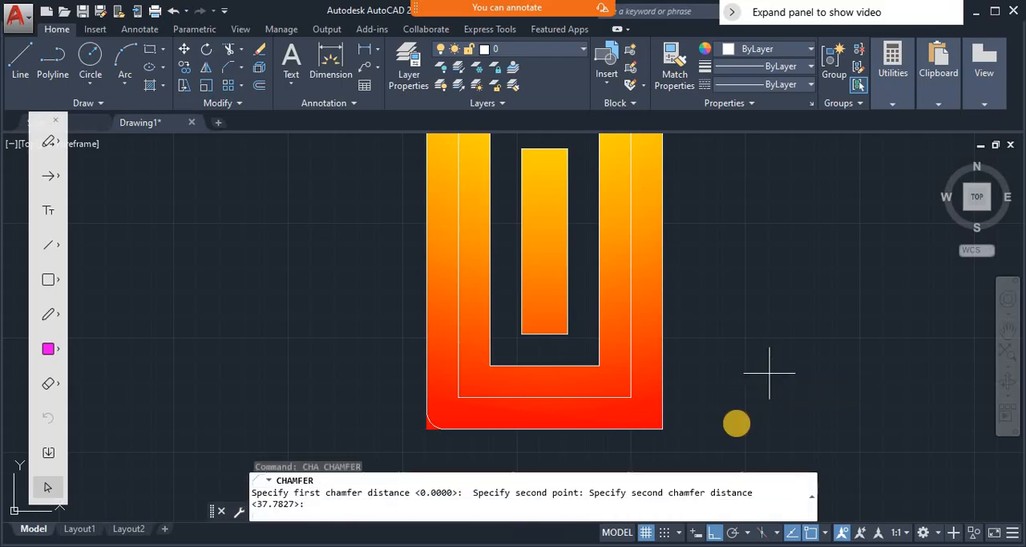
click(805, 360)
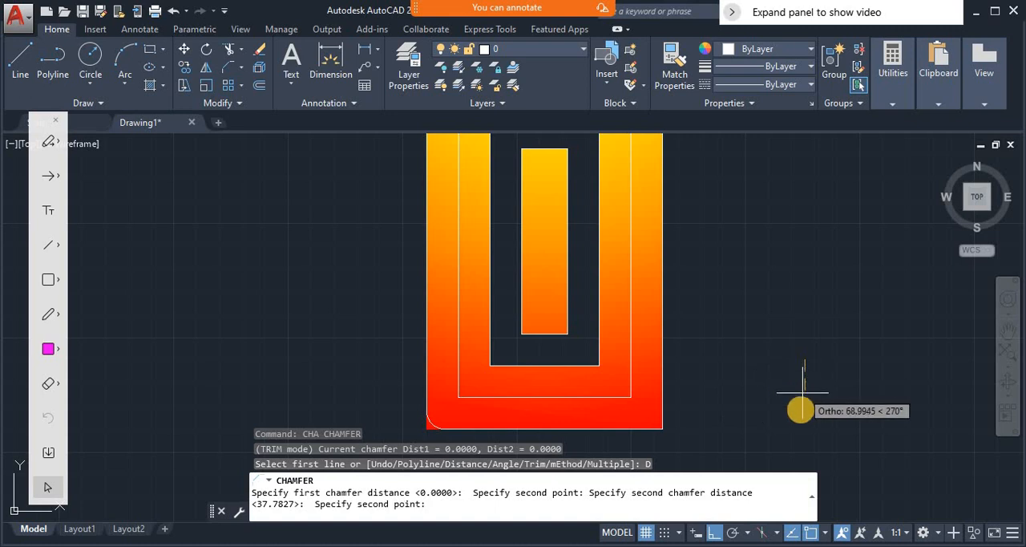
click(801, 415)
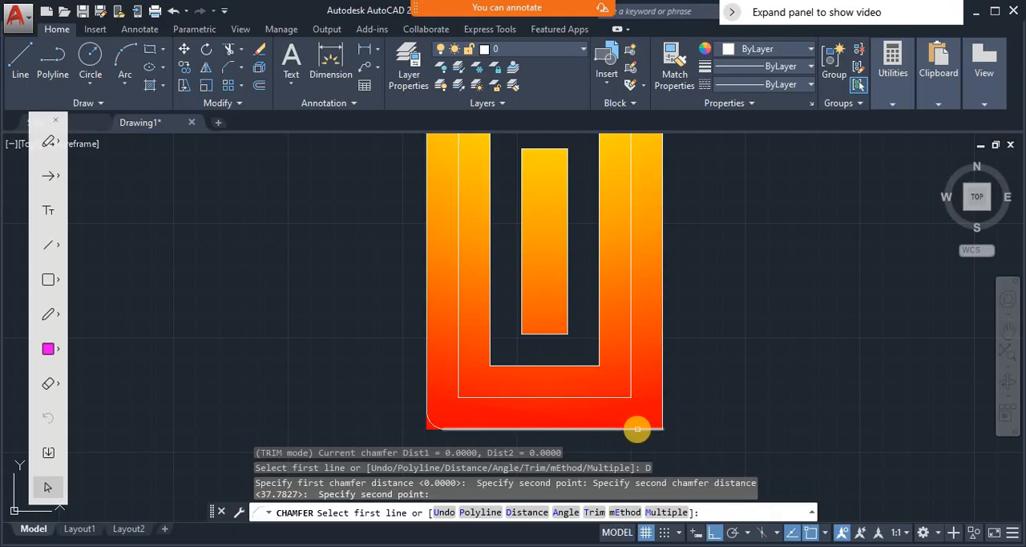
click(637, 429)
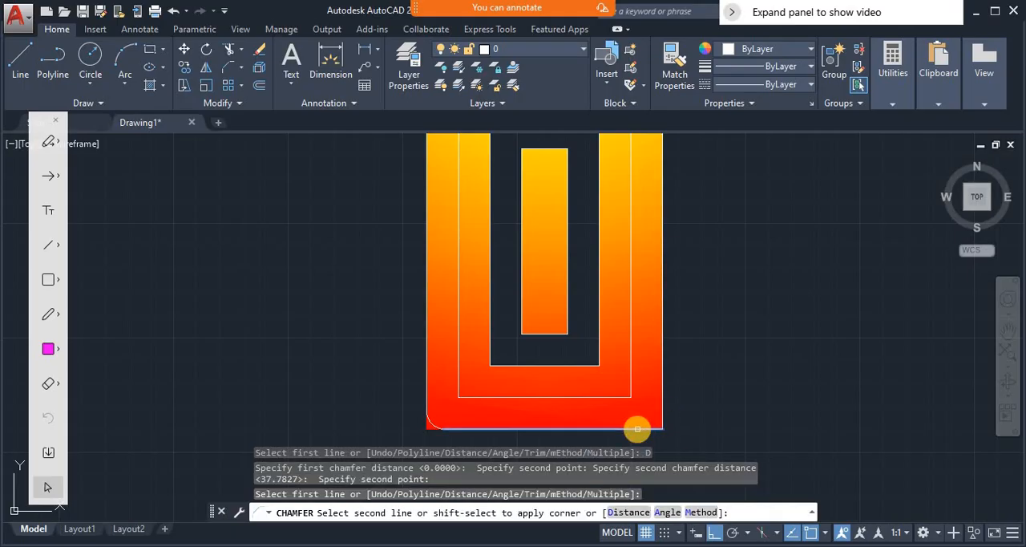
click(664, 354)
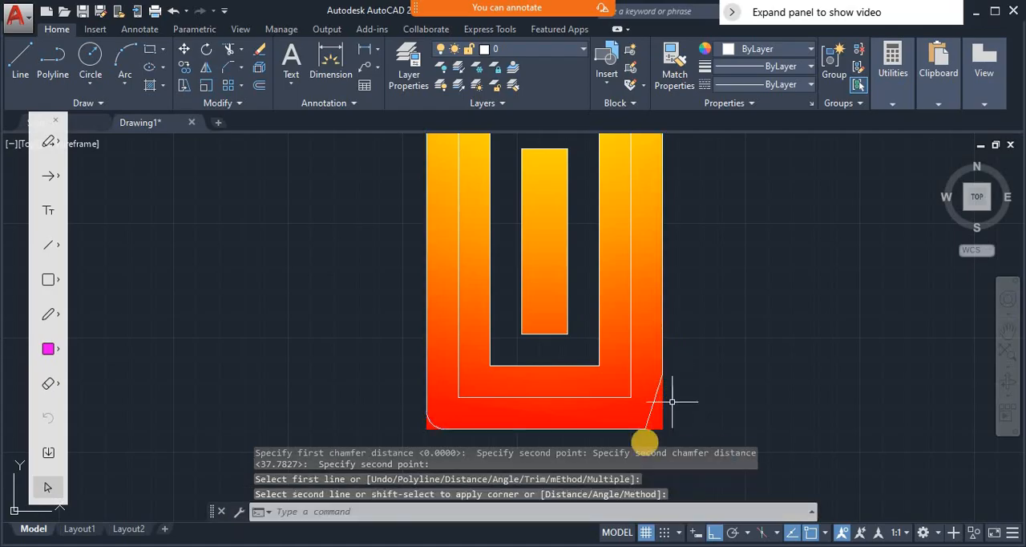